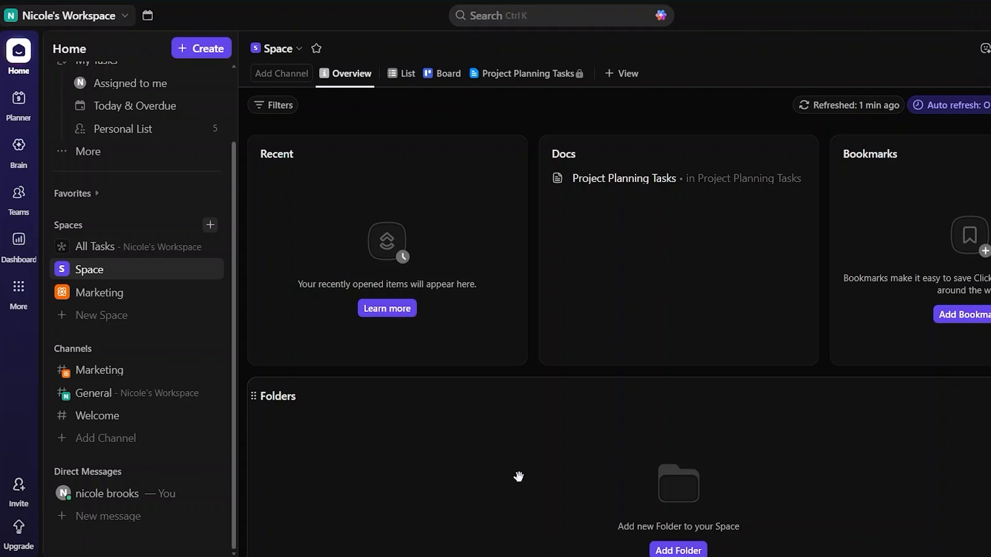
Look over the workspace menu's management and workspace switching options, and close it.
{"action": "scroll", "coordinate": [191, 160], "scroll_direction": "up", "scroll_amount": 3}
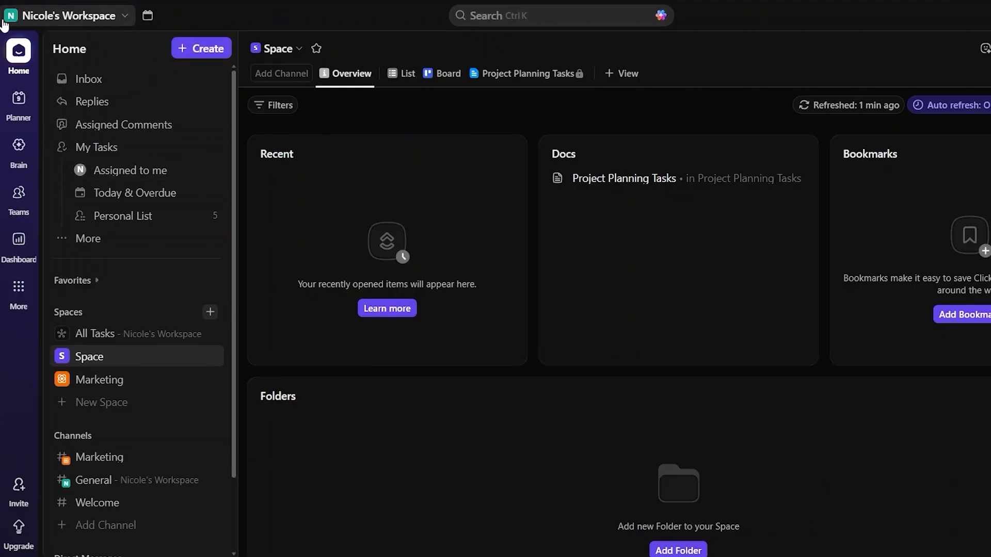
{"action": "left_click", "coordinate": [126, 19]}
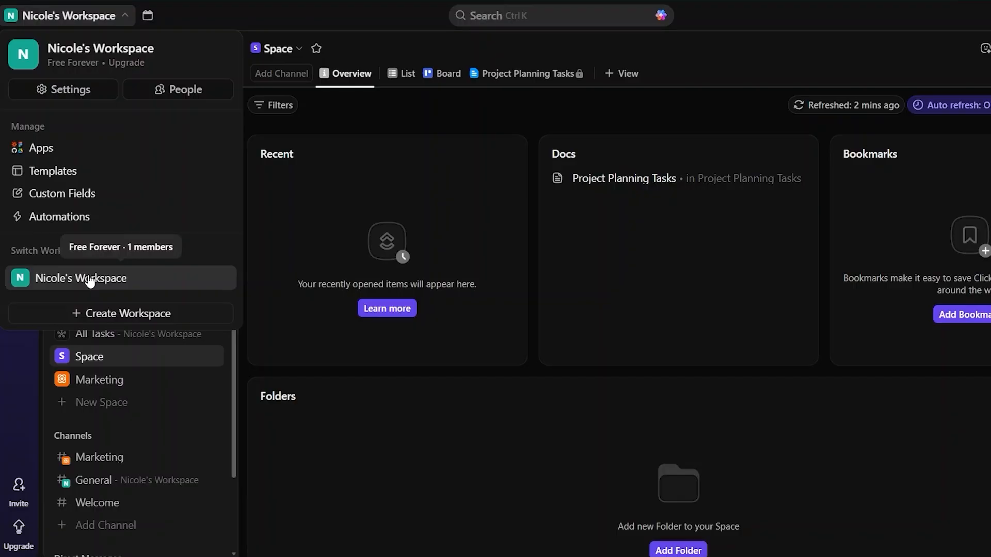
{"action": "left_click", "coordinate": [119, 24]}
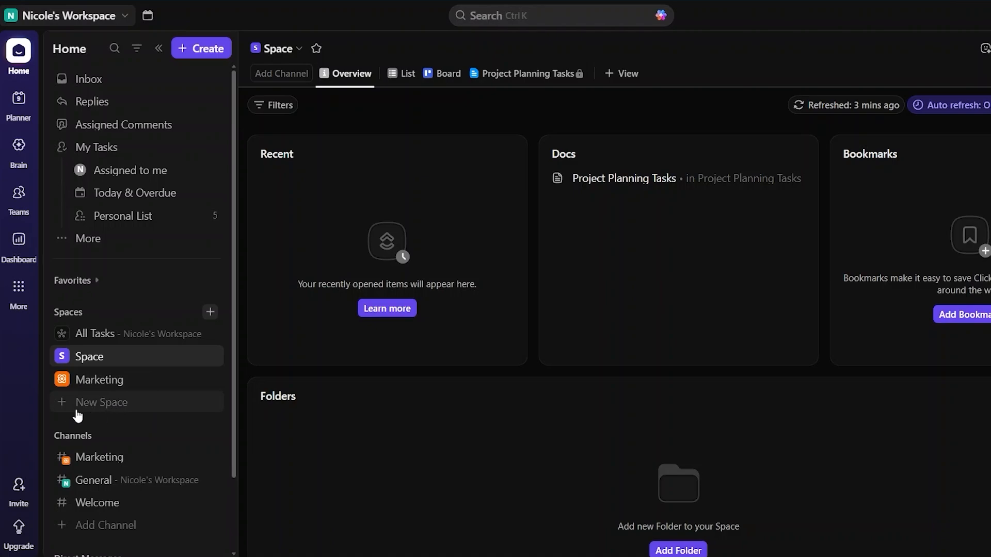
Open the Marketing space and add the tasks hhhhhhhhh, hhhhhhjj and hhhhhki to its Clients list.
{"action": "left_click", "coordinate": [112, 380]}
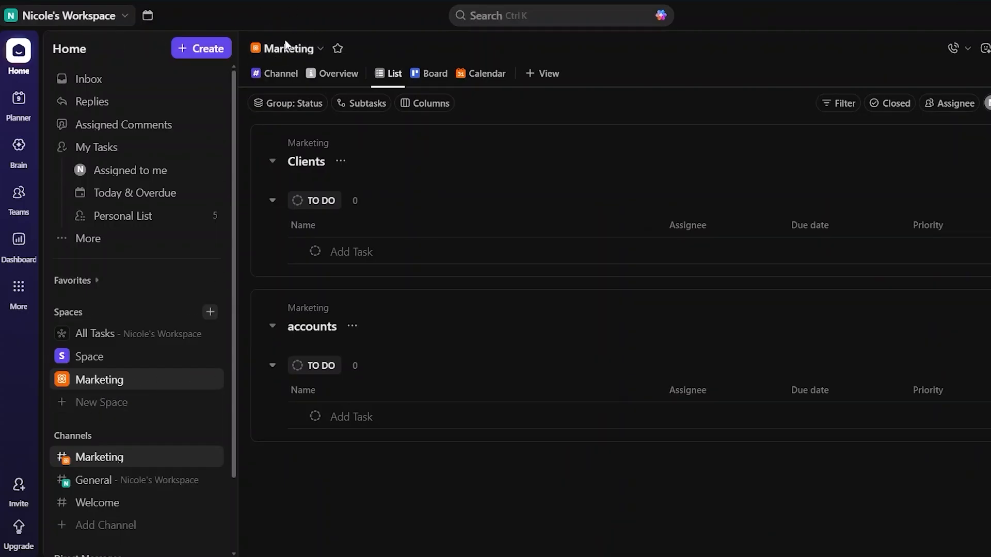
{"action": "left_click", "coordinate": [320, 50]}
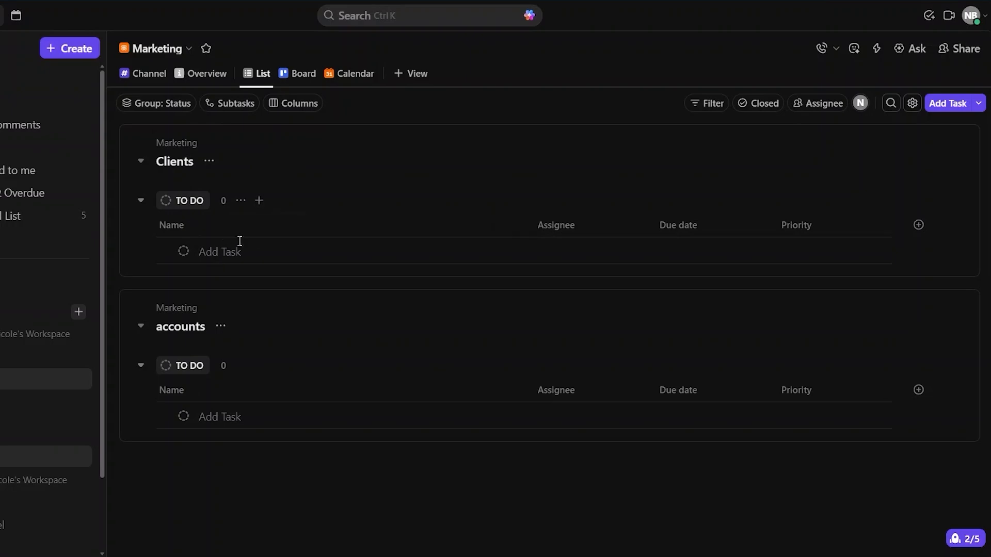
{"action": "left_click", "coordinate": [259, 200]}
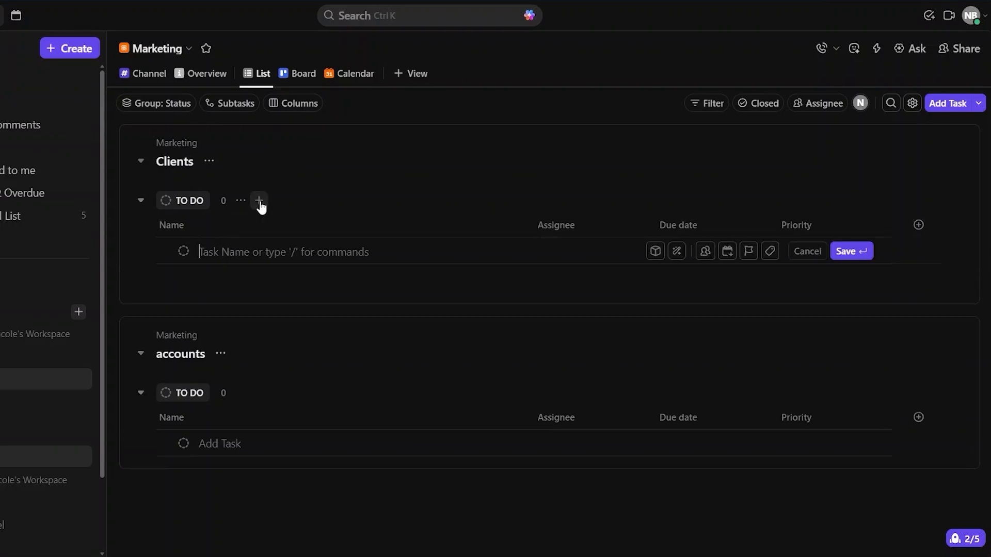
{"action": "type", "text": "hhhhhhhhh"}
{"action": "key", "text": "Return"}
{"action": "type", "text": "hhhhhhjj"}
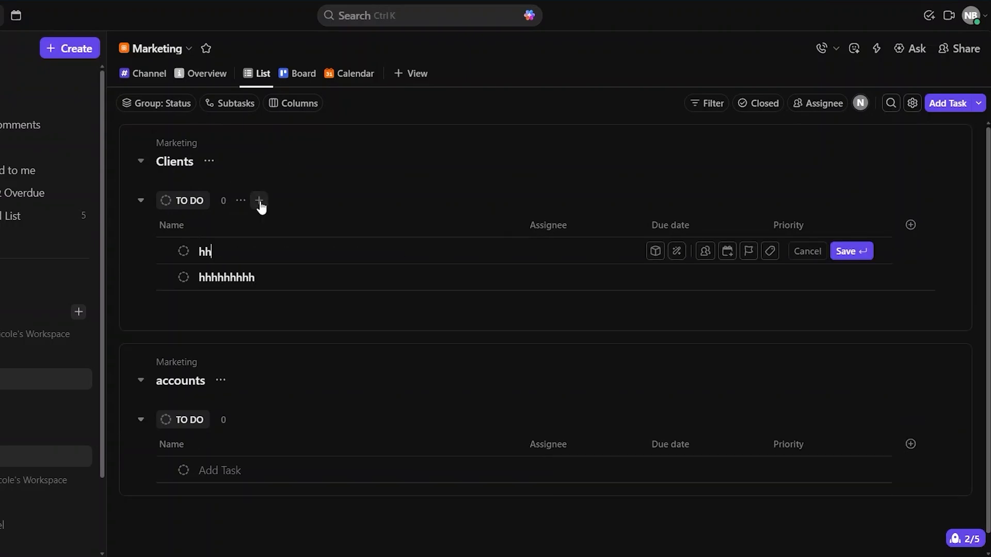
{"action": "key", "text": "Return"}
{"action": "type", "text": "hhhhh"}
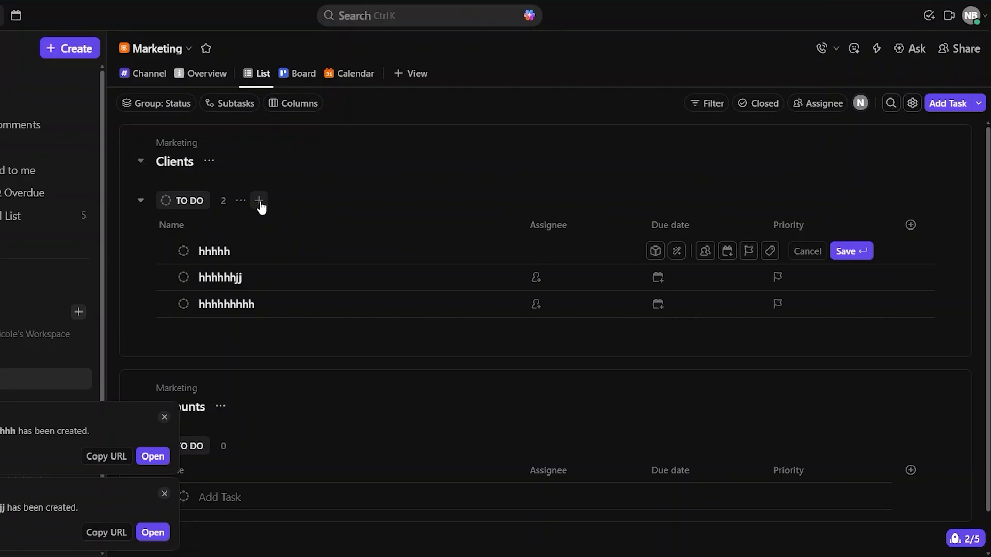
{"action": "type", "text": "ki"}
{"action": "key", "text": "Return"}
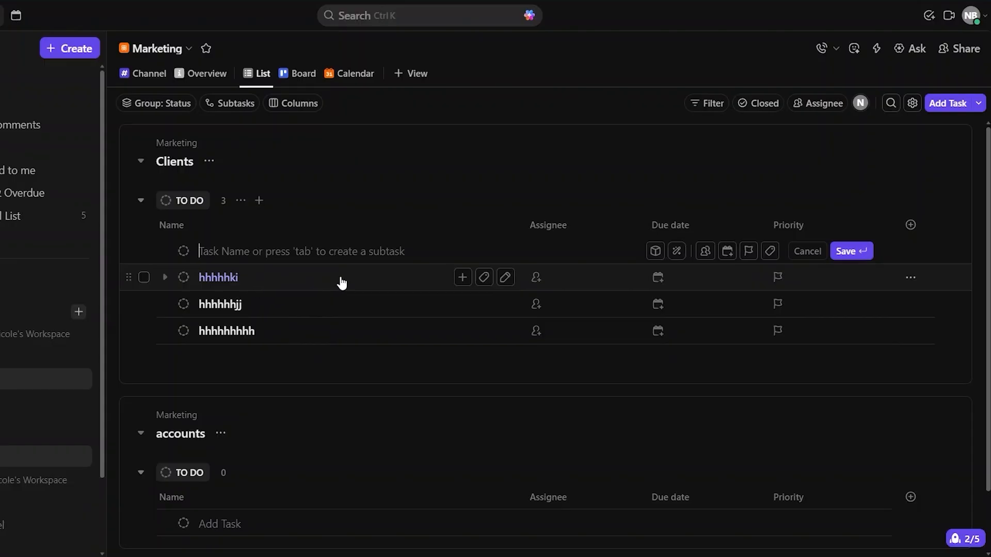
Add three subtasks named b, n and n under the hhhhhki task in the Clients list.
{"action": "left_click", "coordinate": [463, 279]}
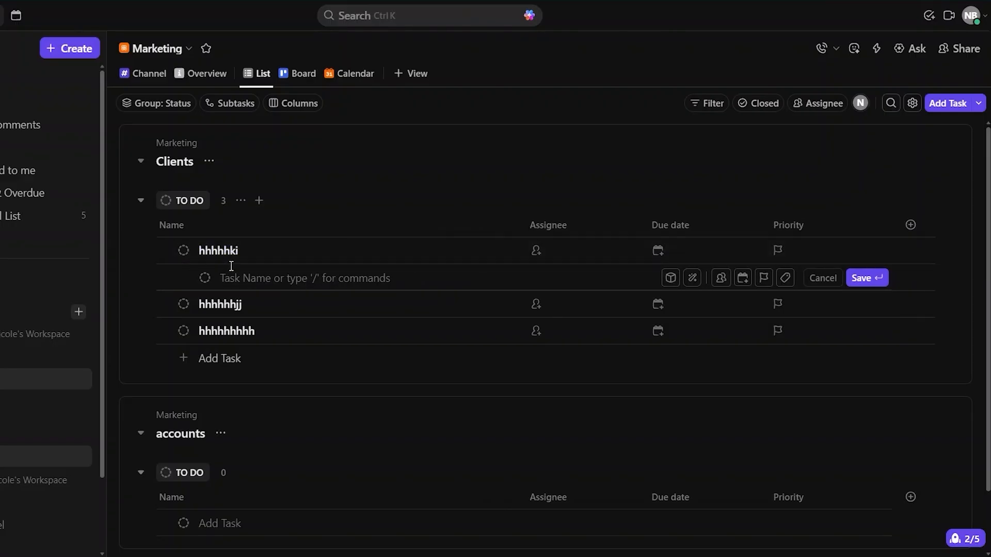
{"action": "type", "text": "b"}
{"action": "key", "text": "Return"}
{"action": "type", "text": "n"}
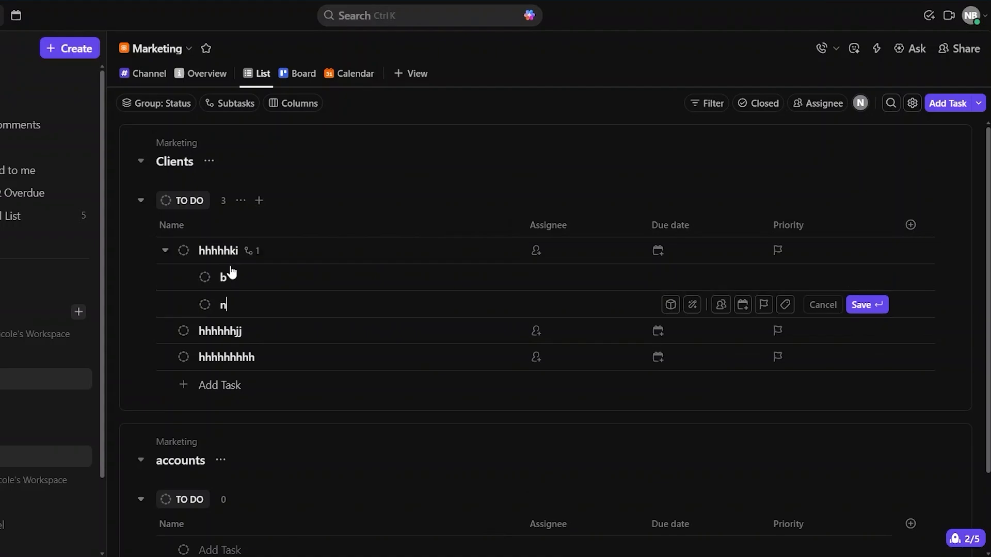
{"action": "key", "text": "Return"}
{"action": "type", "text": "n"}
{"action": "key", "text": "Return"}
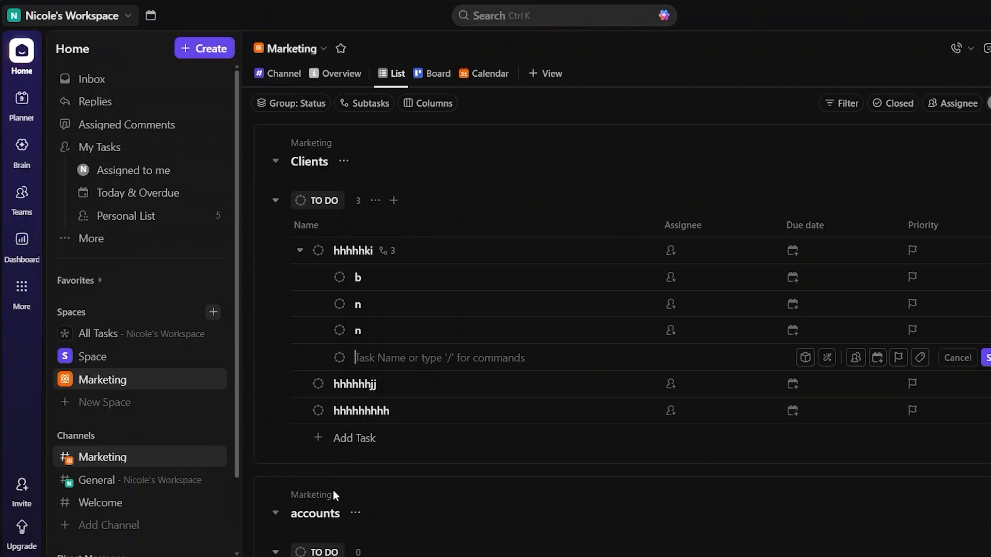
{"action": "scroll", "coordinate": [333, 490], "scroll_direction": "down", "scroll_amount": 3}
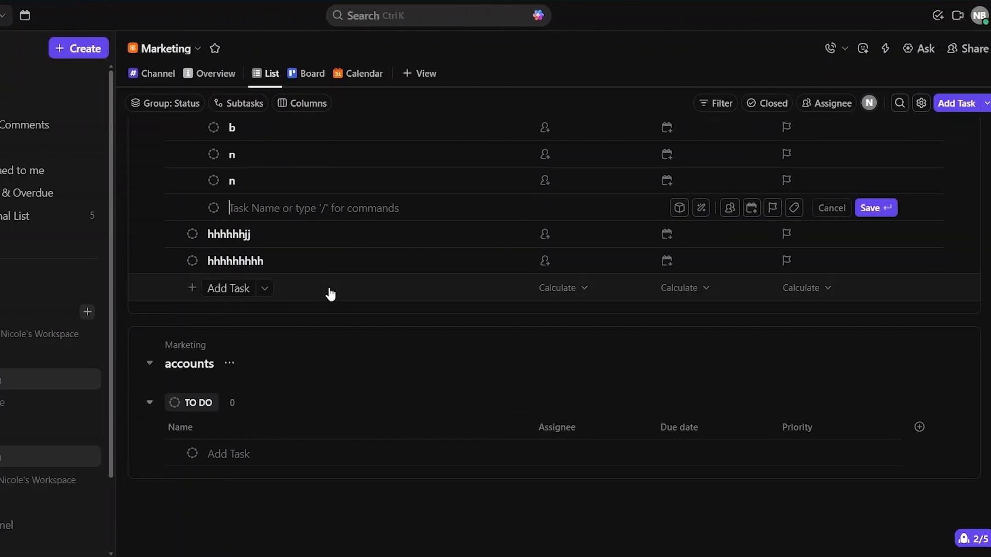
{"action": "scroll", "coordinate": [329, 292], "scroll_direction": "up", "scroll_amount": 3}
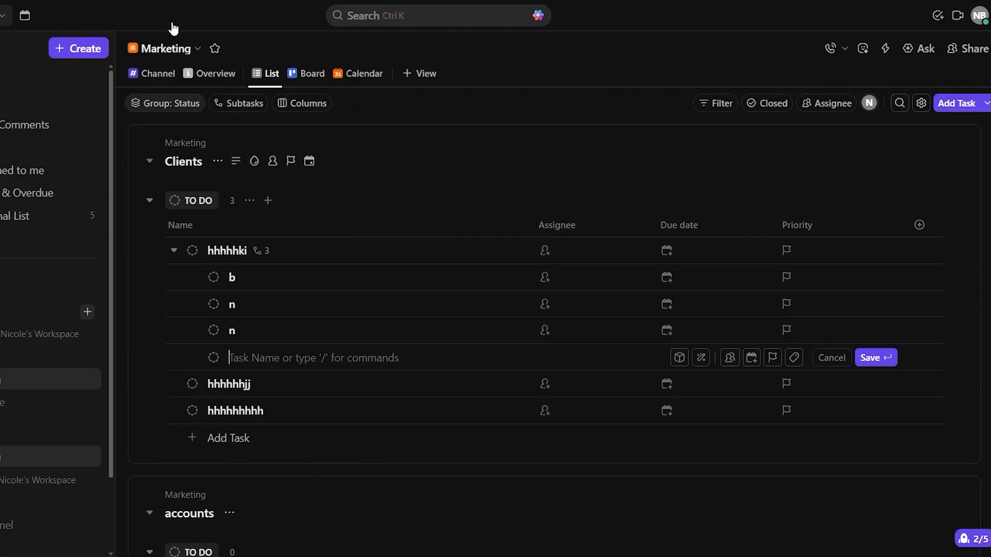
{"action": "scroll", "coordinate": [338, 369], "scroll_direction": "down", "scroll_amount": 3}
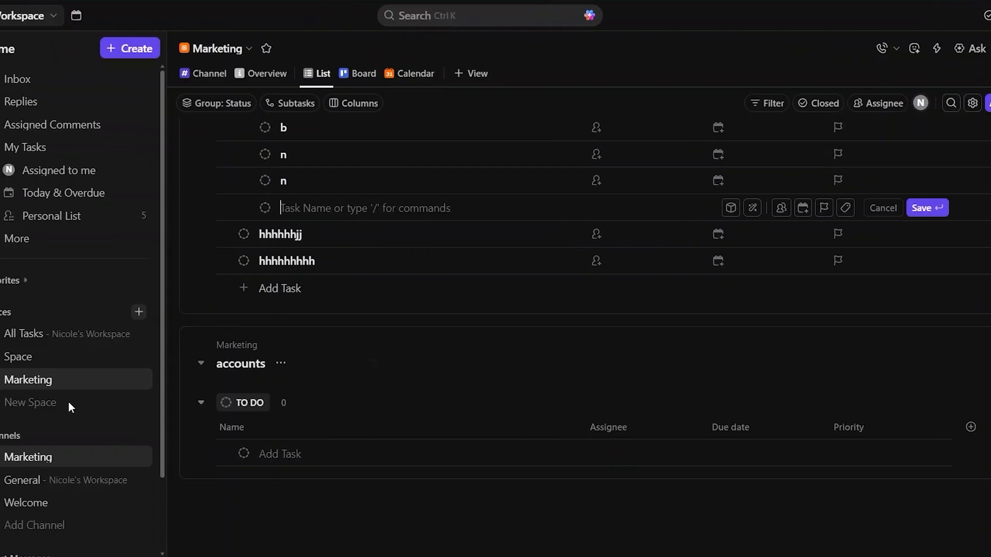
Start creating a new Space and examine its icon and color, description and Make Private options.
{"action": "left_click", "coordinate": [107, 403]}
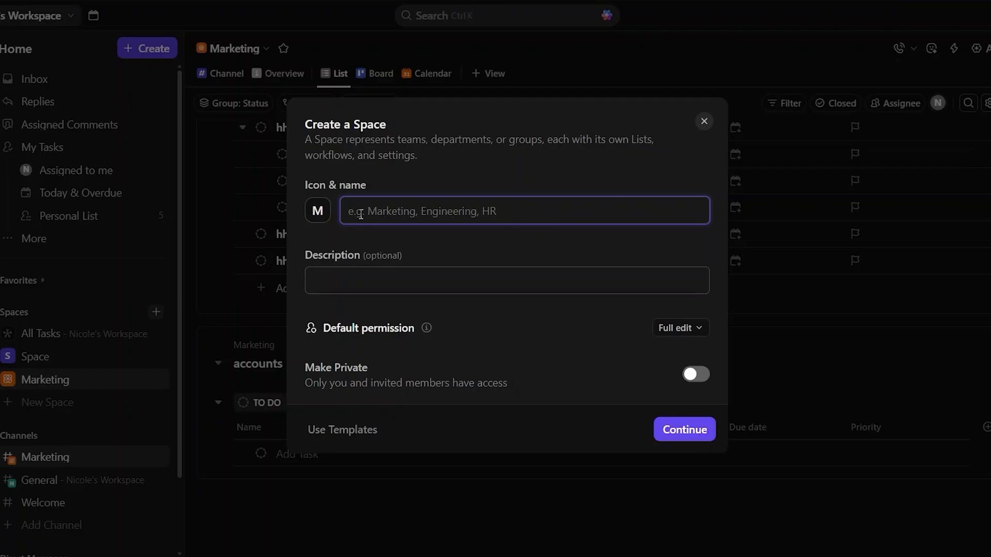
{"action": "left_click", "coordinate": [320, 219]}
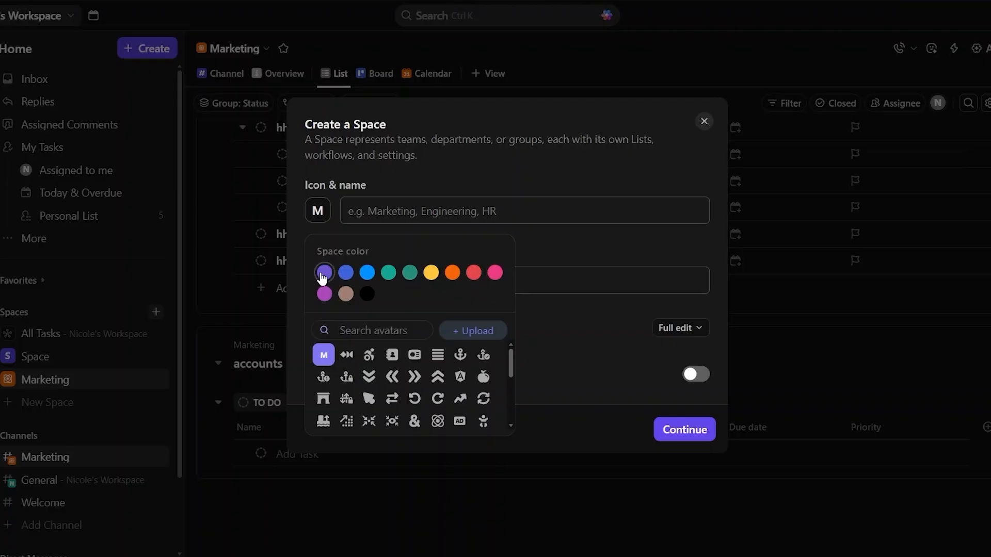
{"action": "left_click", "coordinate": [320, 213]}
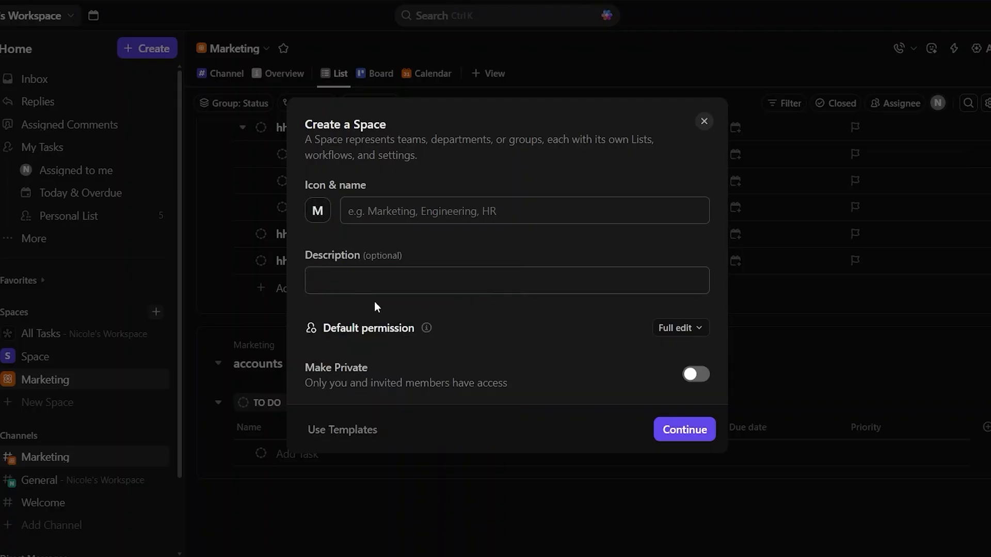
{"action": "left_click", "coordinate": [376, 277]}
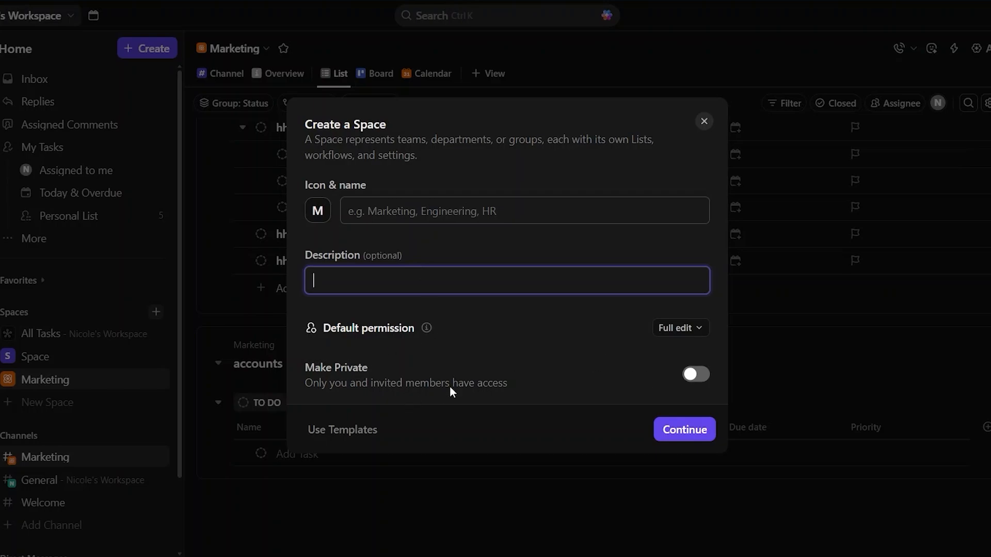
{"action": "left_click", "coordinate": [697, 373]}
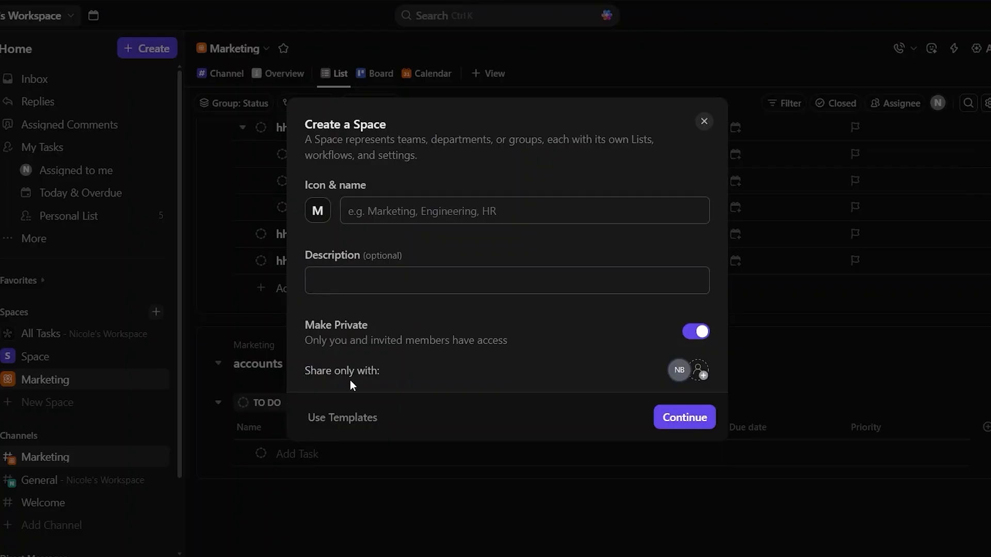
{"action": "left_click", "coordinate": [696, 331]}
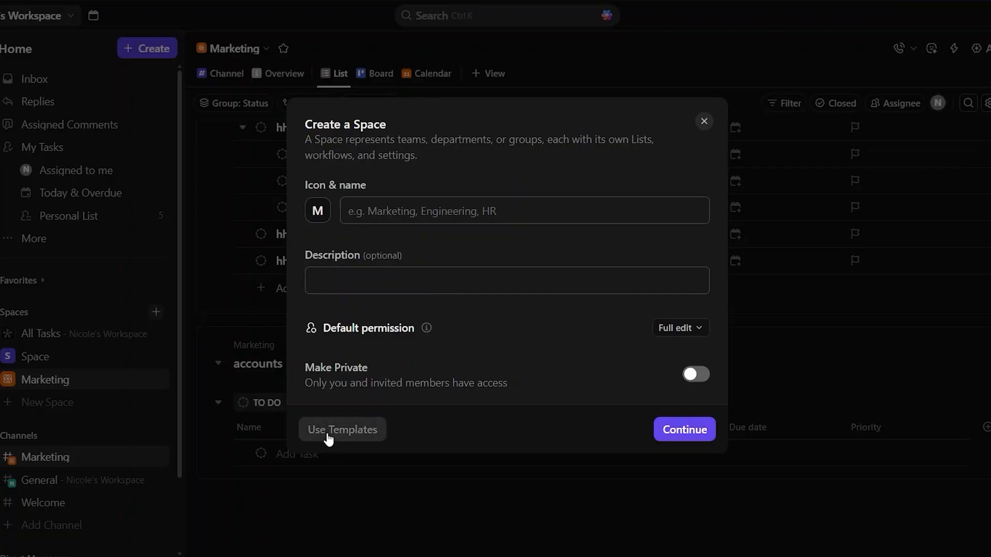
Browse the Space templates in the Template Center, and leave it and the new Space form without creating anything.
{"action": "left_click", "coordinate": [328, 438]}
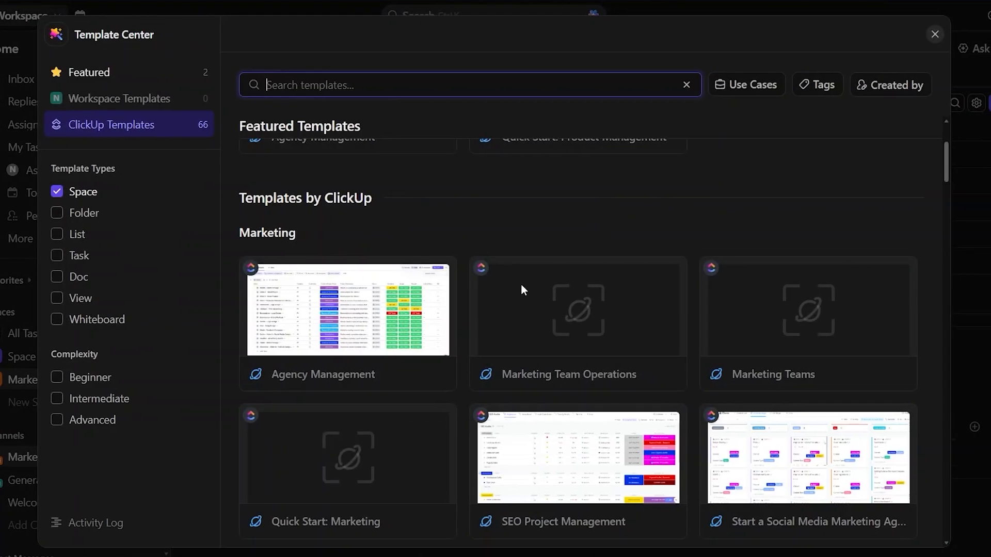
{"action": "scroll", "coordinate": [464, 332], "scroll_direction": "down", "scroll_amount": 1}
{"action": "scroll", "coordinate": [454, 331], "scroll_direction": "down", "scroll_amount": 1}
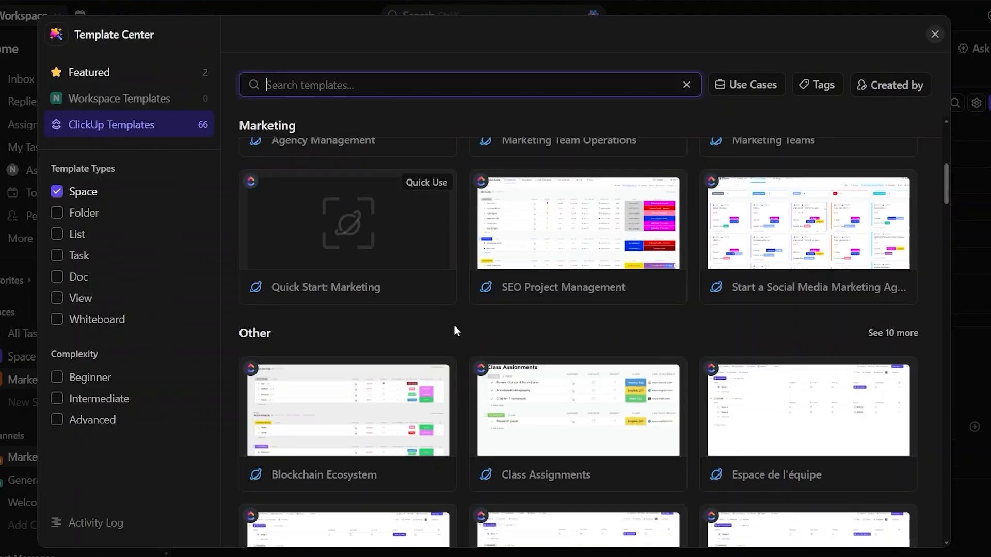
{"action": "scroll", "coordinate": [454, 331], "scroll_direction": "up", "scroll_amount": 5}
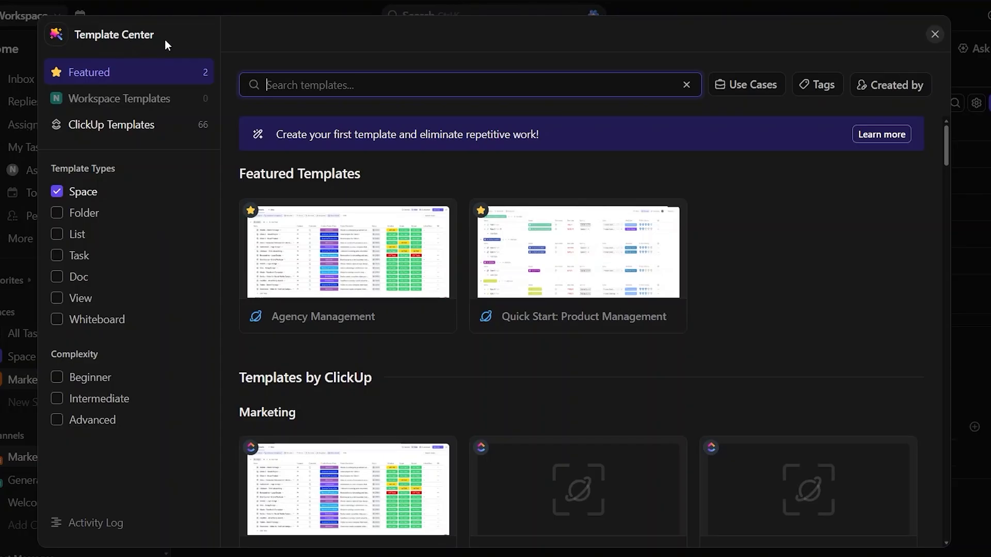
{"action": "mouse_move", "coordinate": [494, 453]}
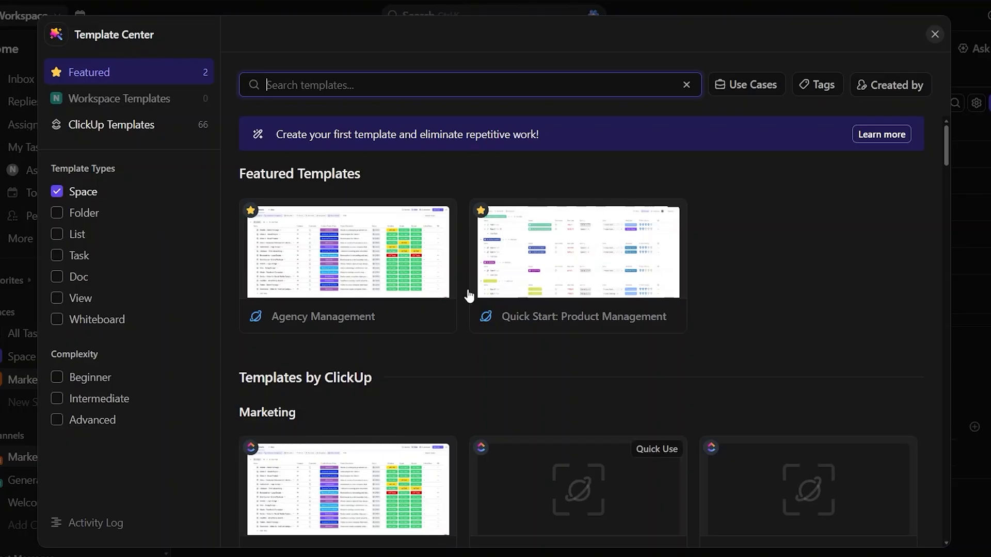
{"action": "mouse_move", "coordinate": [521, 319]}
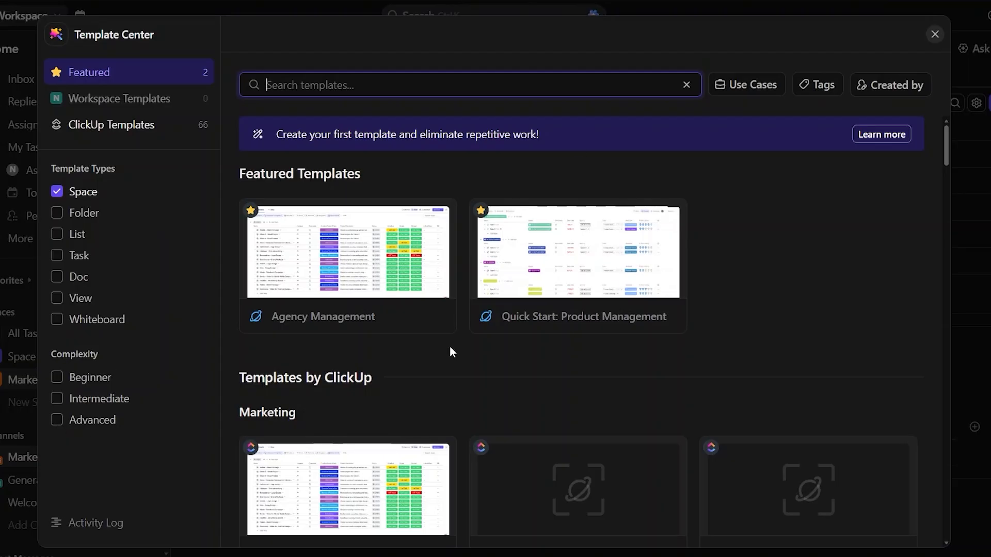
{"action": "scroll", "coordinate": [472, 322], "scroll_direction": "down", "scroll_amount": 2}
{"action": "scroll", "coordinate": [472, 317], "scroll_direction": "down", "scroll_amount": 7}
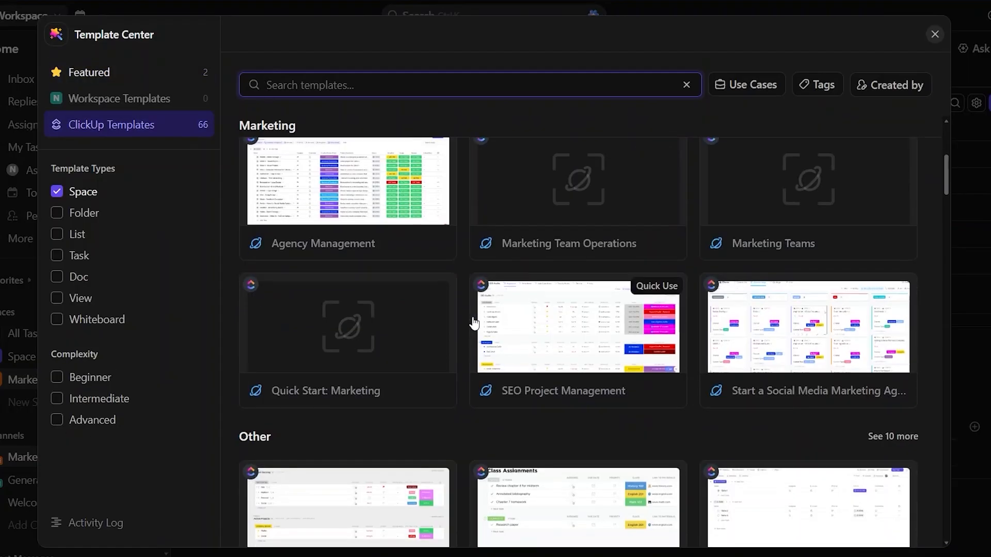
{"action": "scroll", "coordinate": [474, 322], "scroll_direction": "down", "scroll_amount": 3}
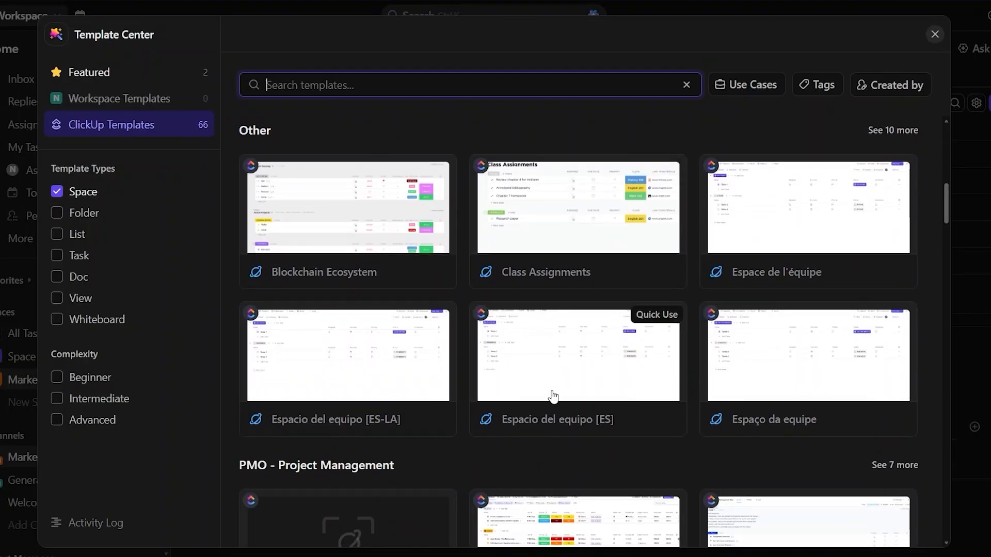
{"action": "left_click", "coordinate": [721, 50]}
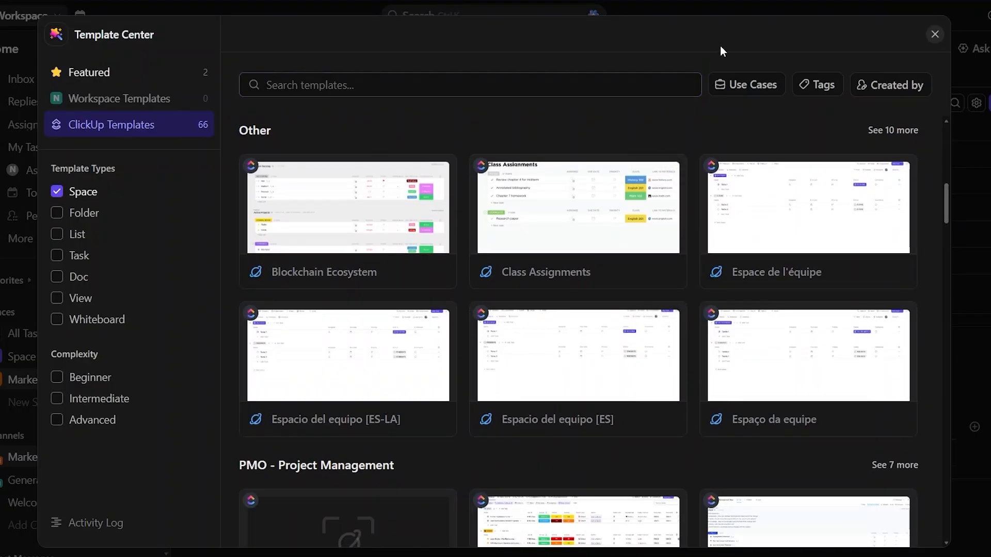
{"action": "left_click", "coordinate": [935, 35]}
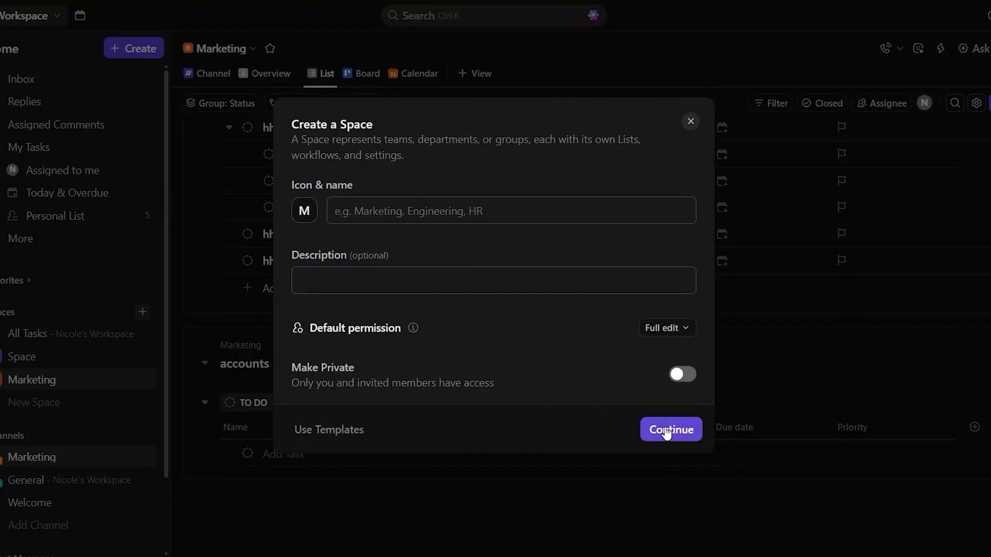
{"action": "left_click", "coordinate": [690, 123]}
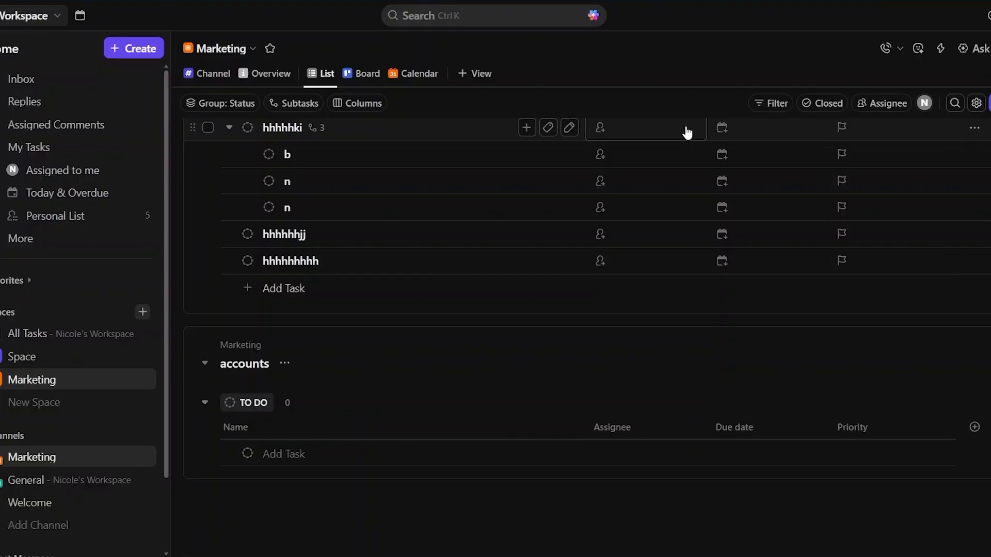
Expand the Marketing space to show its lists and look over the Clients and accounts lists.
{"action": "left_click", "coordinate": [153, 379]}
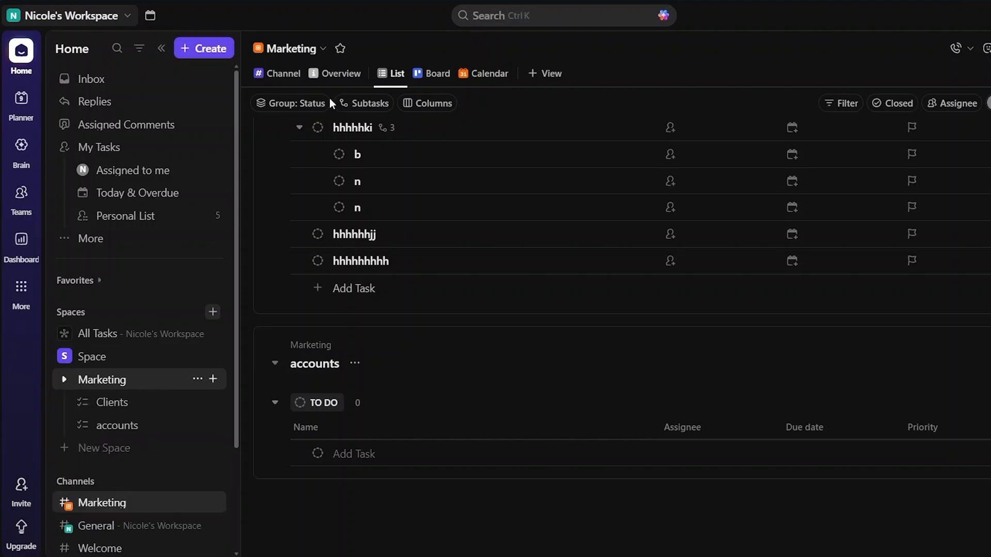
{"action": "scroll", "coordinate": [410, 222], "scroll_direction": "up", "scroll_amount": 2}
{"action": "left_click", "coordinate": [340, 48]}
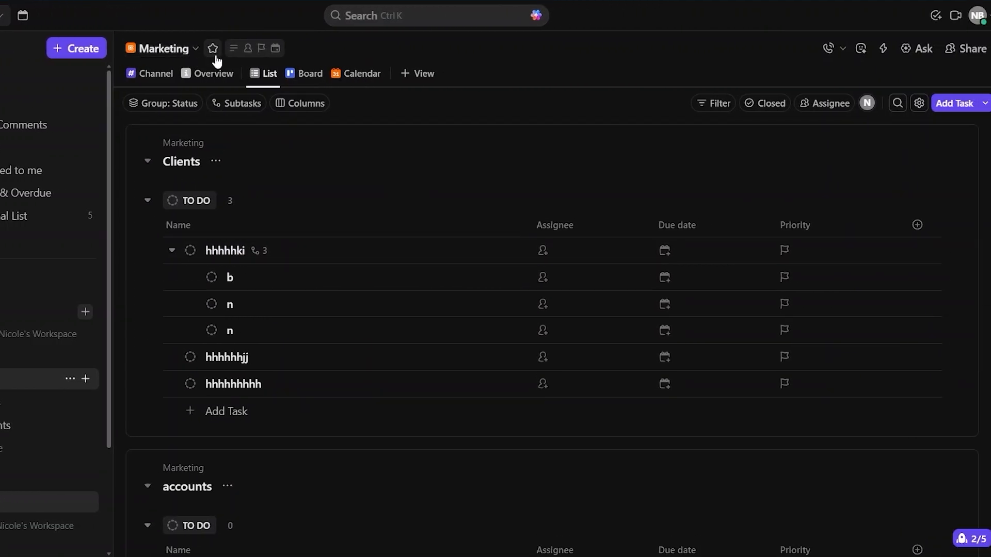
{"action": "left_click", "coordinate": [340, 48]}
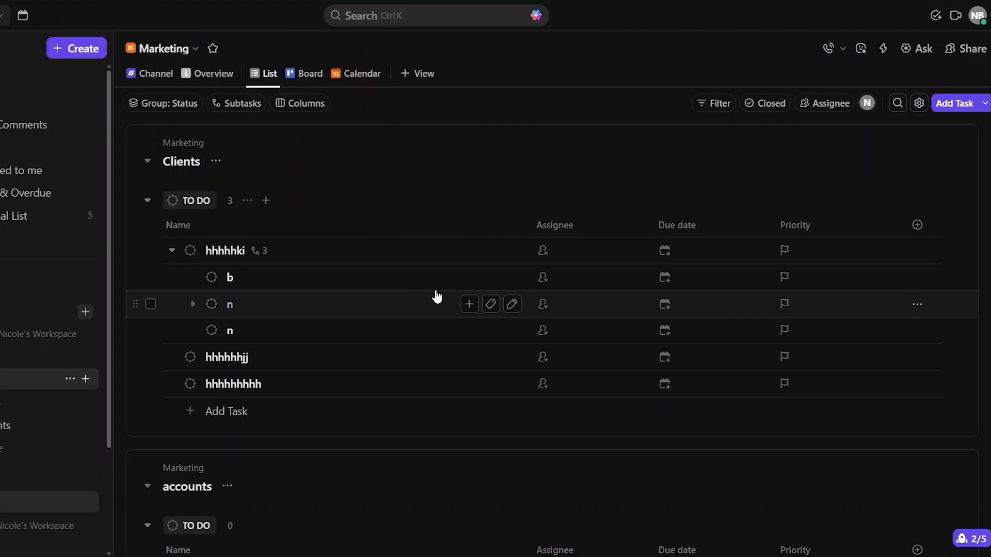
{"action": "scroll", "coordinate": [307, 173], "scroll_direction": "down", "scroll_amount": 2}
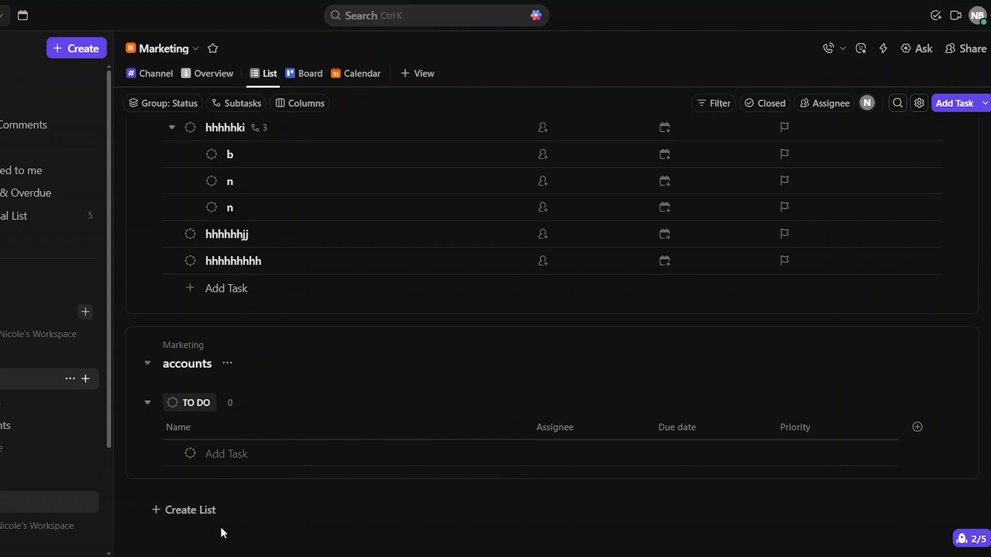
{"action": "left_click", "coordinate": [204, 511]}
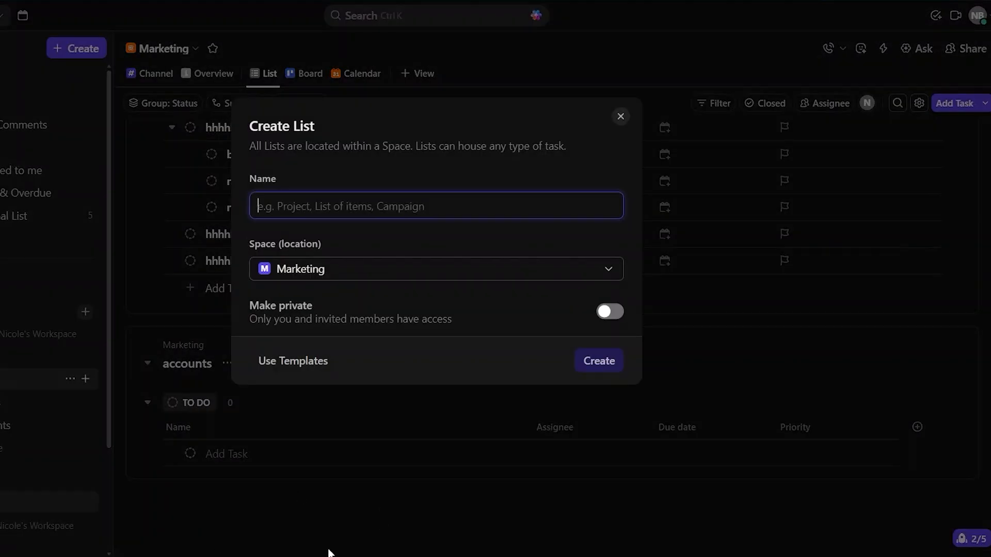
{"action": "left_click", "coordinate": [620, 117]}
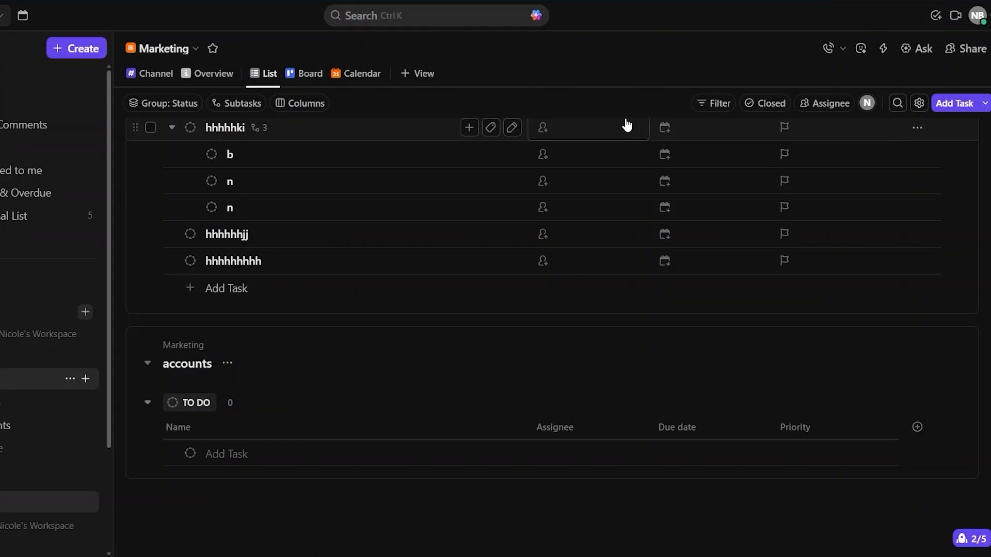
{"action": "scroll", "coordinate": [328, 211], "scroll_direction": "up", "scroll_amount": 3}
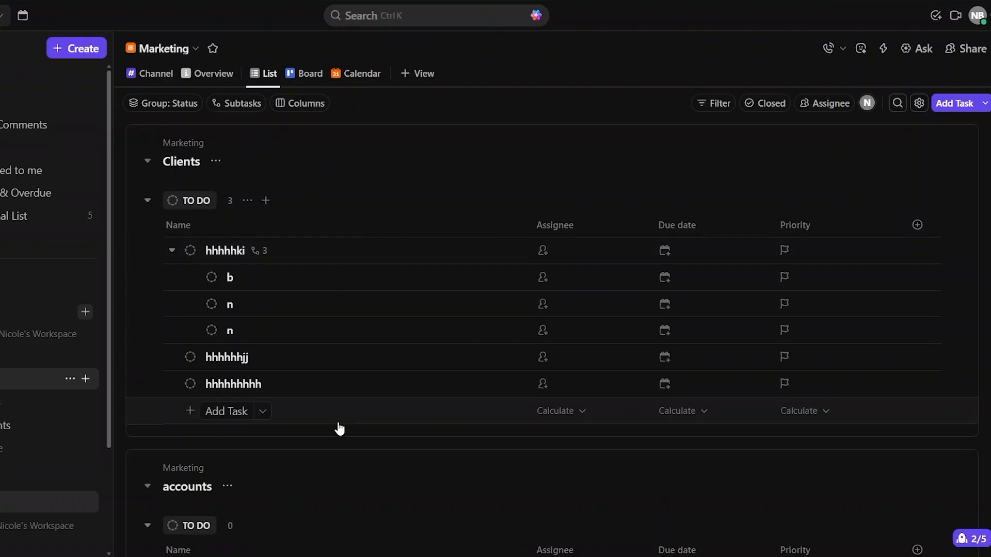
{"action": "scroll", "coordinate": [339, 424], "scroll_direction": "down", "scroll_amount": 2}
Start creating a new list in the Marketing space and examine its Space location and Make private options.
{"action": "mouse_move", "coordinate": [199, 524]}
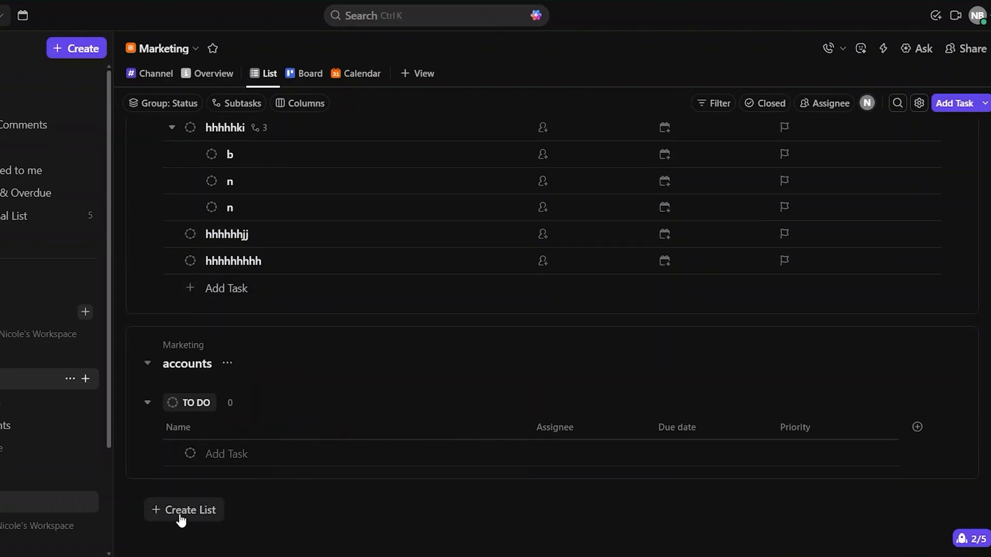
{"action": "left_click", "coordinate": [181, 514]}
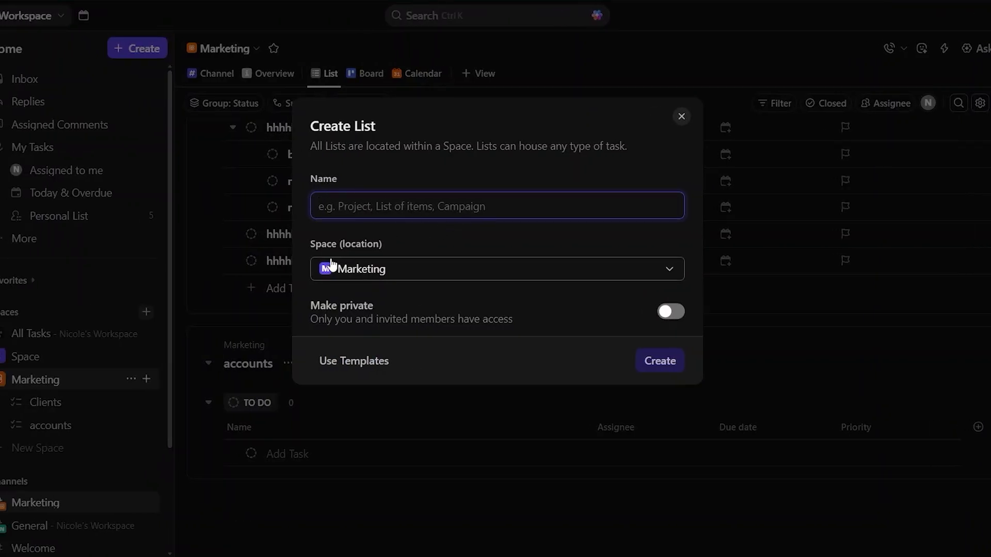
{"action": "left_click", "coordinate": [668, 273]}
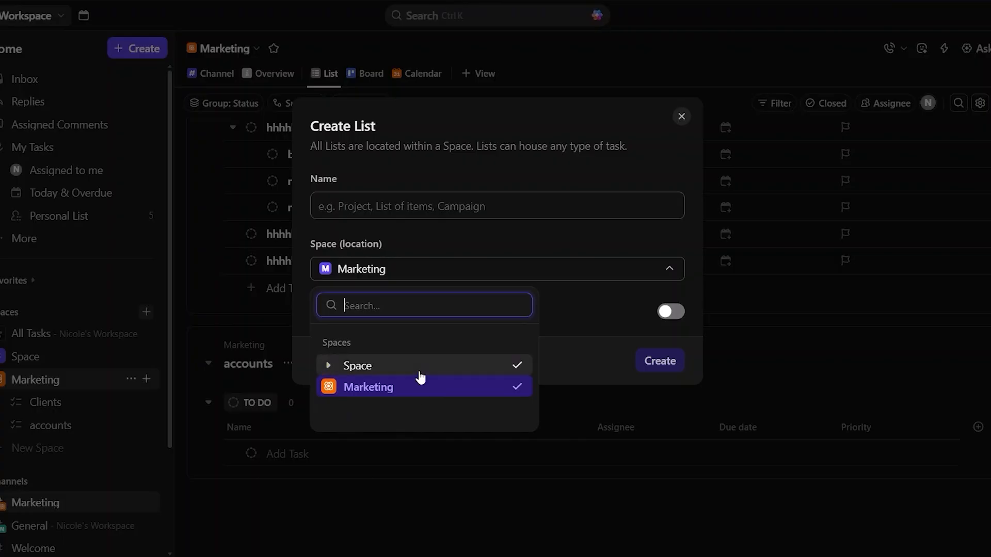
{"action": "left_click", "coordinate": [671, 269]}
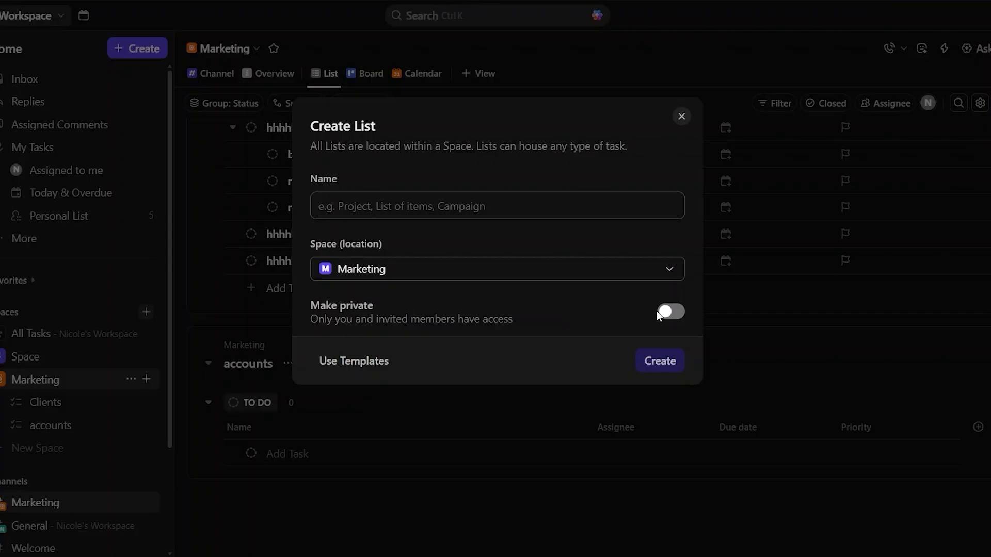
{"action": "left_click", "coordinate": [670, 312]}
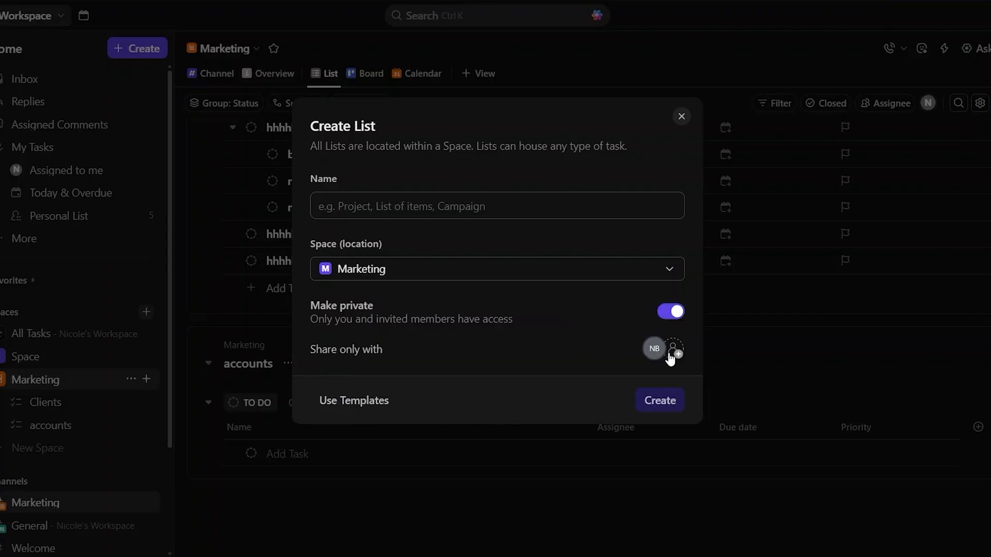
{"action": "left_click", "coordinate": [673, 316]}
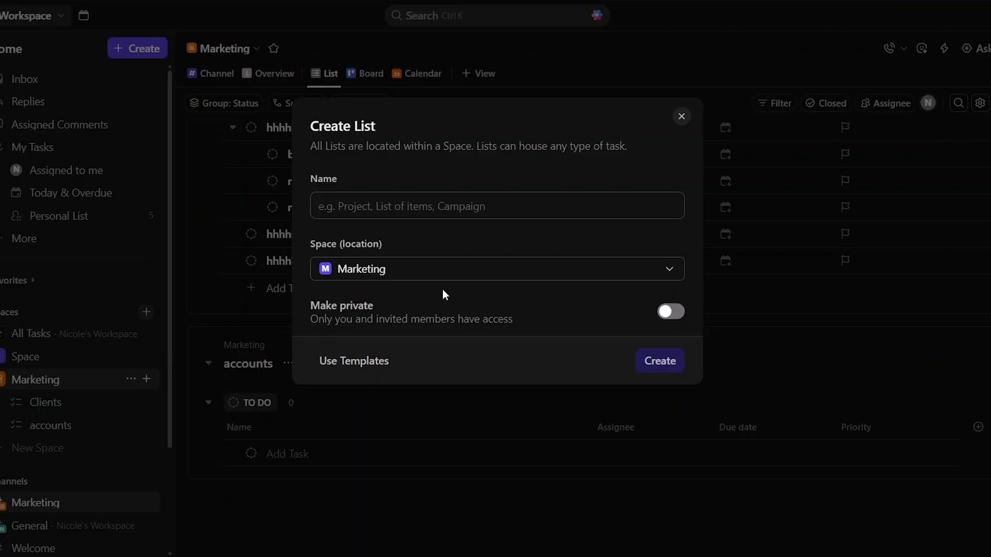
Browse the list templates in the Template Center, and leave it and the new list form without creating anything.
{"action": "left_click", "coordinate": [350, 367]}
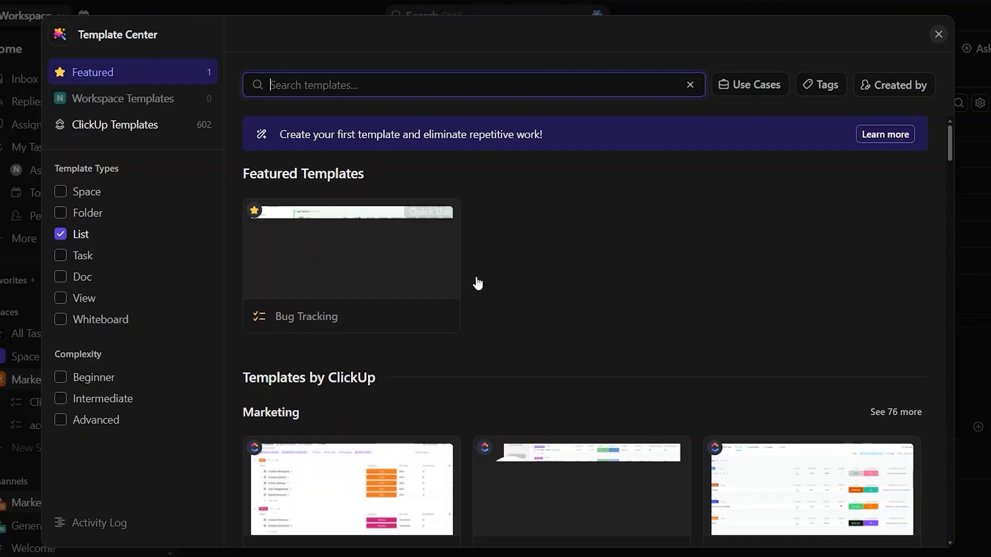
{"action": "scroll", "coordinate": [468, 333], "scroll_direction": "down", "scroll_amount": 4}
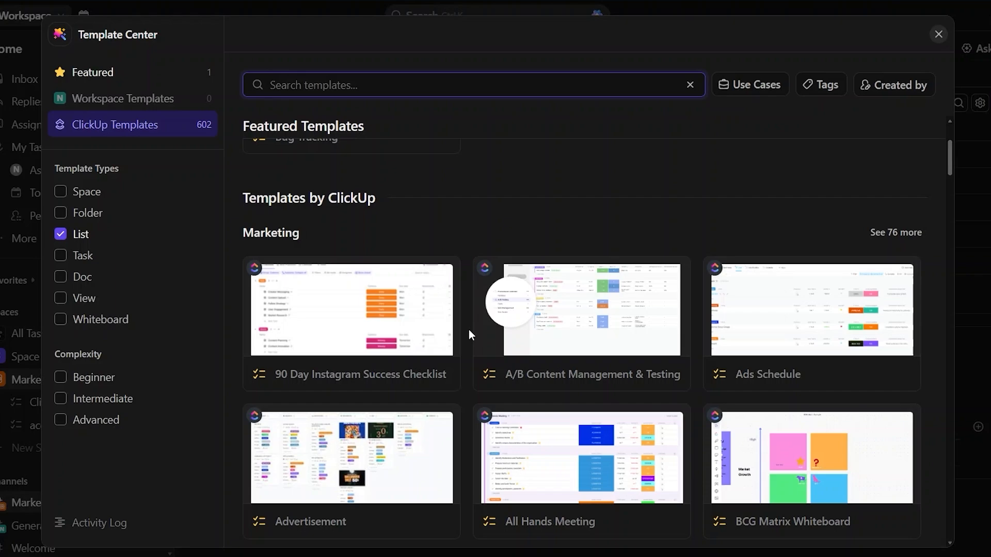
{"action": "scroll", "coordinate": [469, 329], "scroll_direction": "down", "scroll_amount": 8}
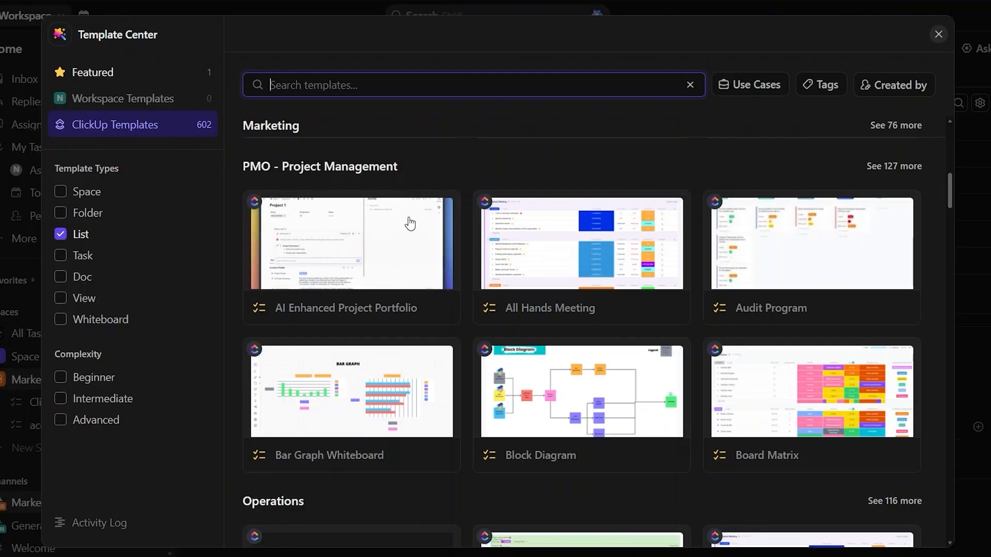
{"action": "scroll", "coordinate": [409, 282], "scroll_direction": "down", "scroll_amount": 4}
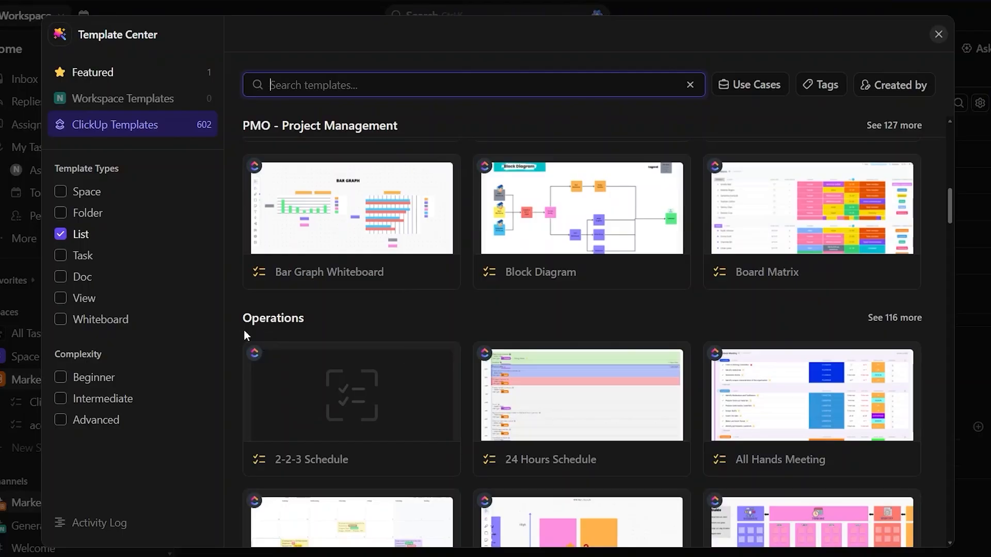
{"action": "scroll", "coordinate": [411, 387], "scroll_direction": "down", "scroll_amount": 9}
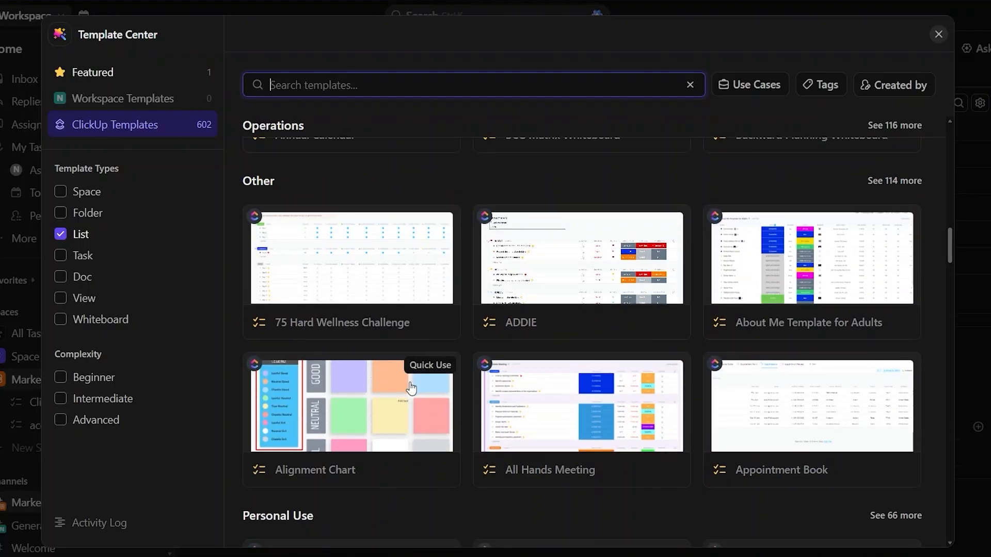
{"action": "scroll", "coordinate": [410, 386], "scroll_direction": "down", "scroll_amount": 2}
{"action": "key", "text": "Escape"}
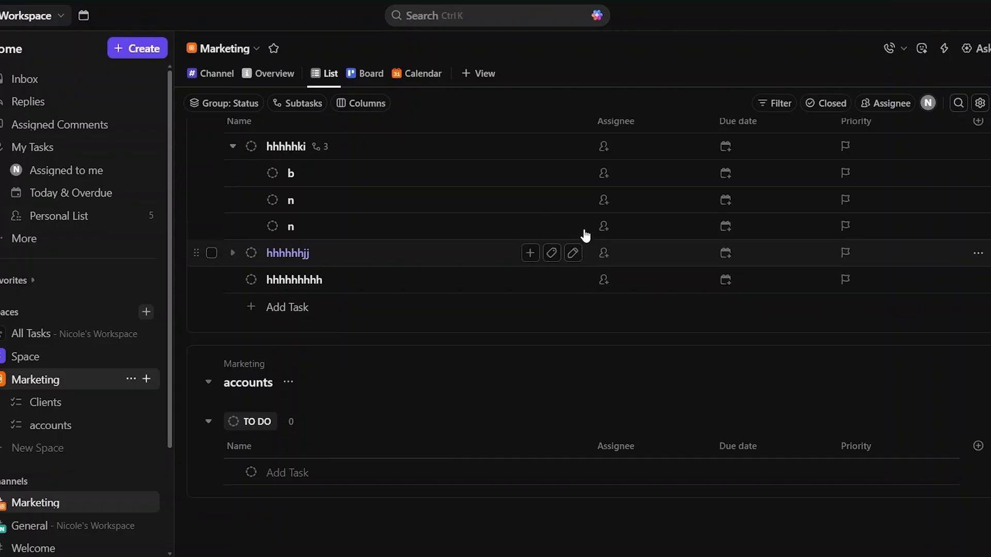
Examine the assignee choices and the email invitation and sharing options of the hhhhhki task in the Clients list, without sharing it.
{"action": "scroll", "coordinate": [585, 236], "scroll_direction": "up", "scroll_amount": 2}
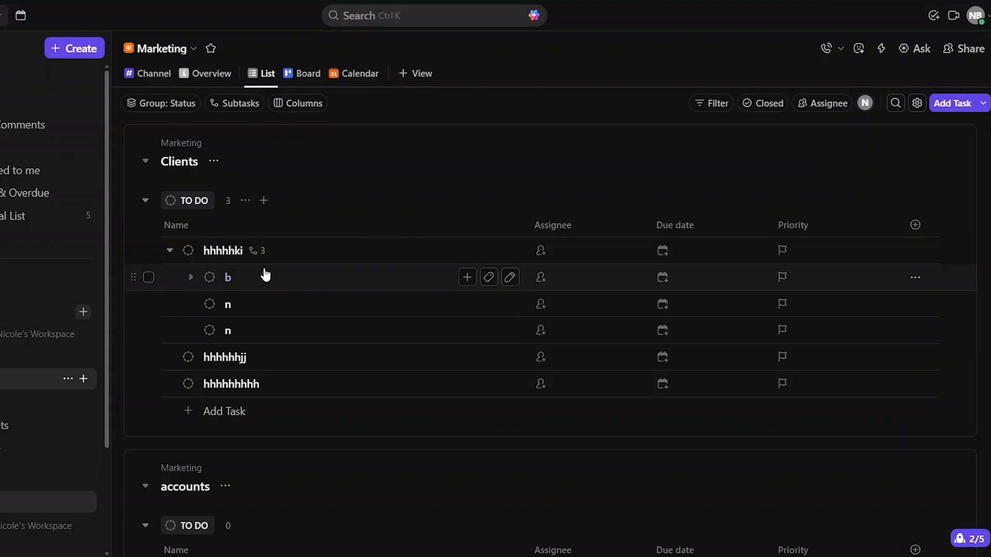
{"action": "left_click", "coordinate": [547, 256]}
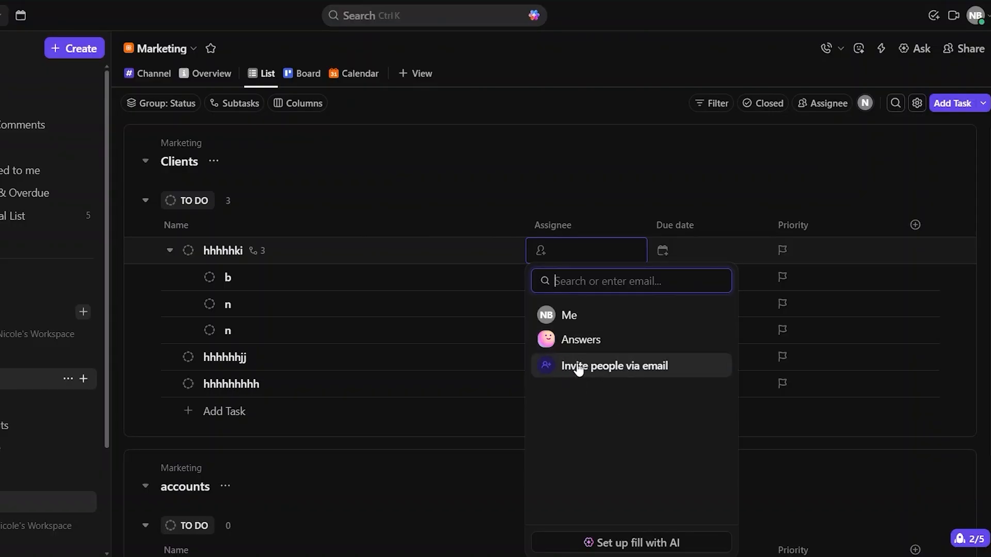
{"action": "left_click", "coordinate": [613, 367]}
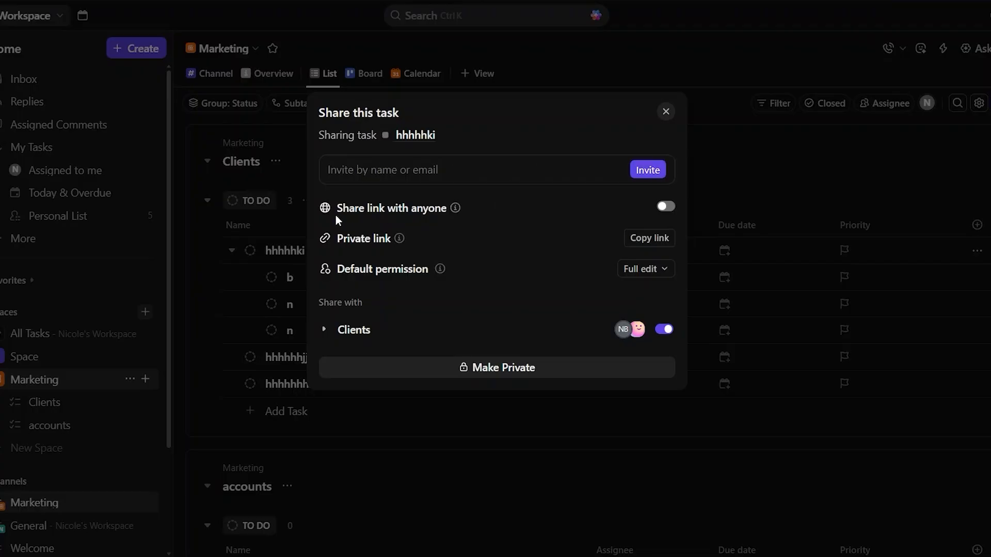
{"action": "mouse_move", "coordinate": [358, 208]}
{"action": "mouse_move", "coordinate": [363, 241]}
{"action": "left_click", "coordinate": [666, 112]}
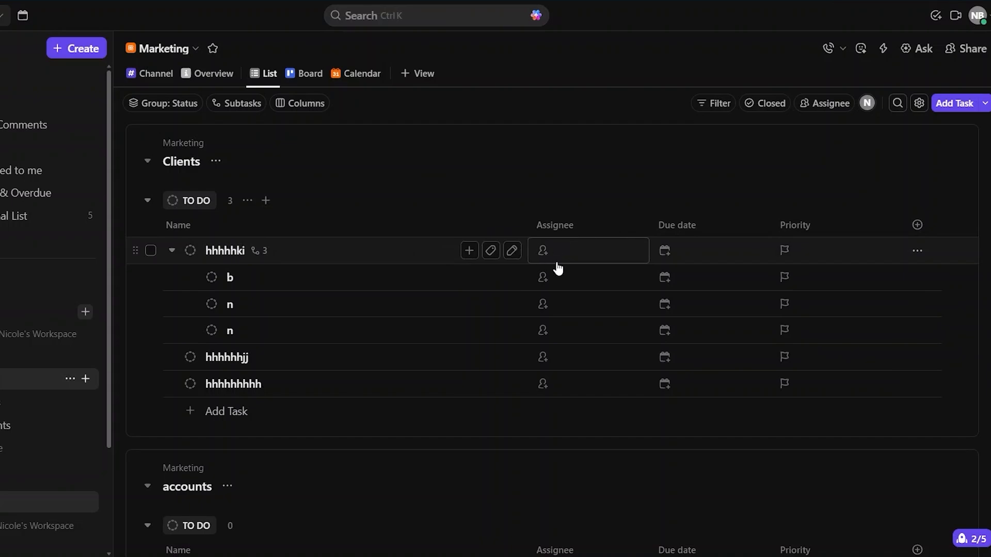
Examine the start date, due date and priority options of the hhhhhki task without setting any of them.
{"action": "left_click", "coordinate": [674, 253]}
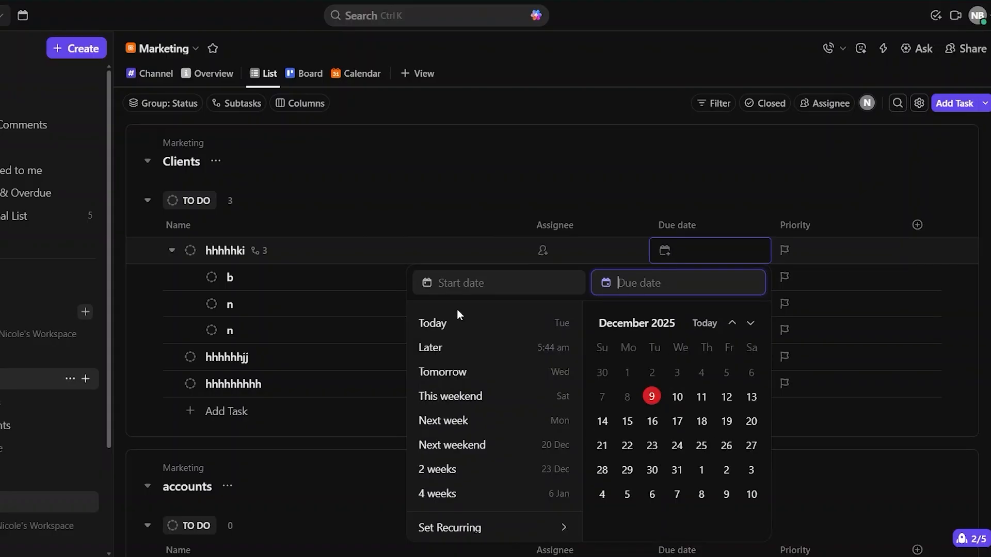
{"action": "left_click", "coordinate": [463, 283]}
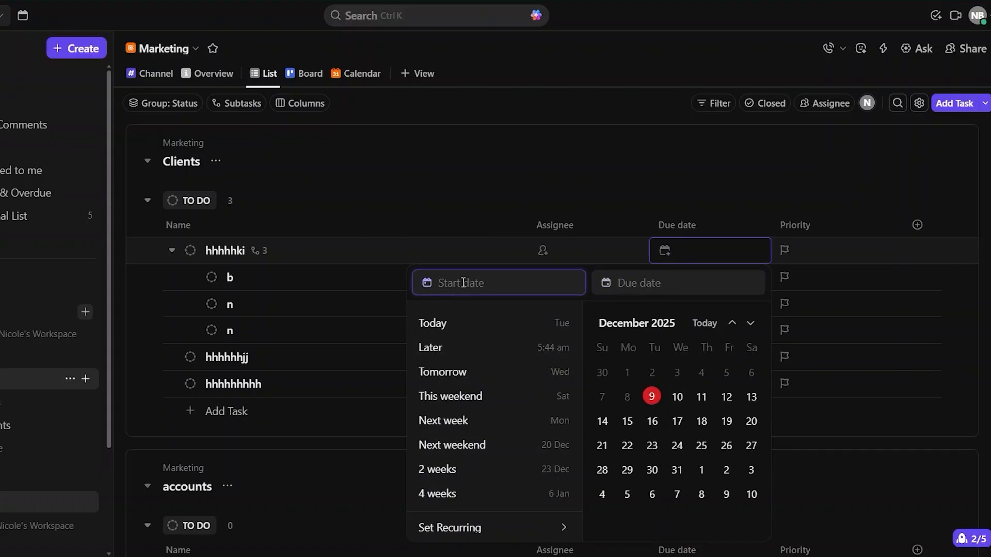
{"action": "left_click", "coordinate": [634, 281]}
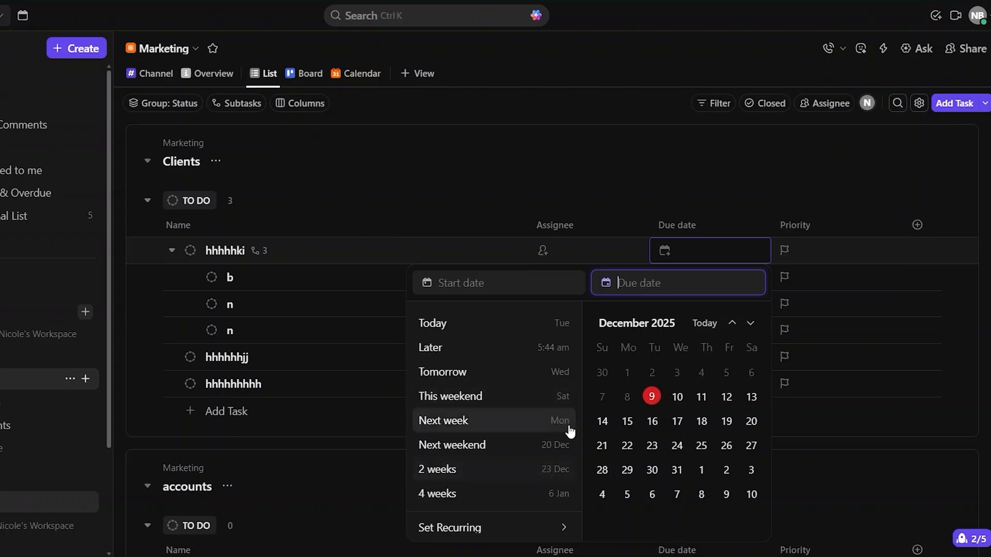
{"action": "left_click", "coordinate": [721, 195]}
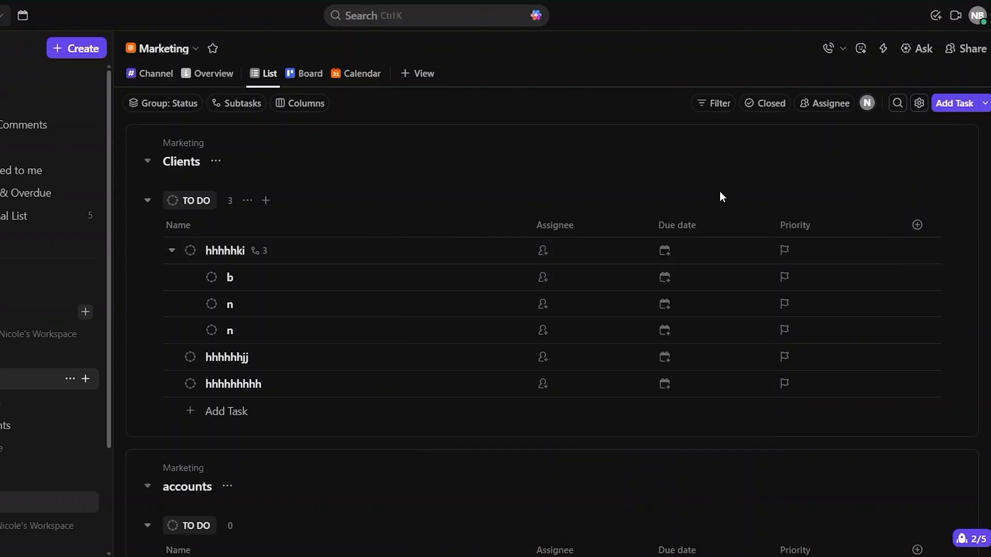
{"action": "left_click", "coordinate": [786, 251]}
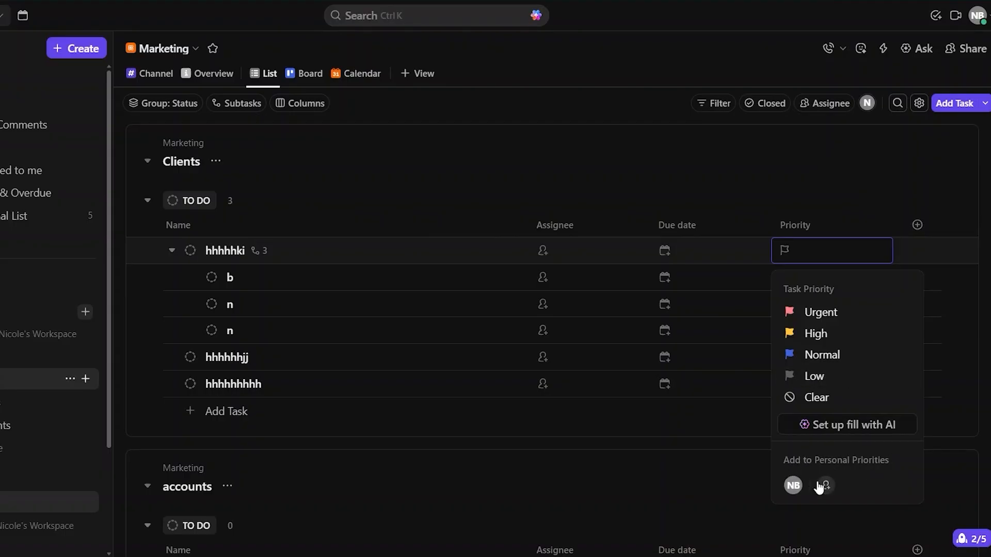
{"action": "left_click", "coordinate": [729, 480]}
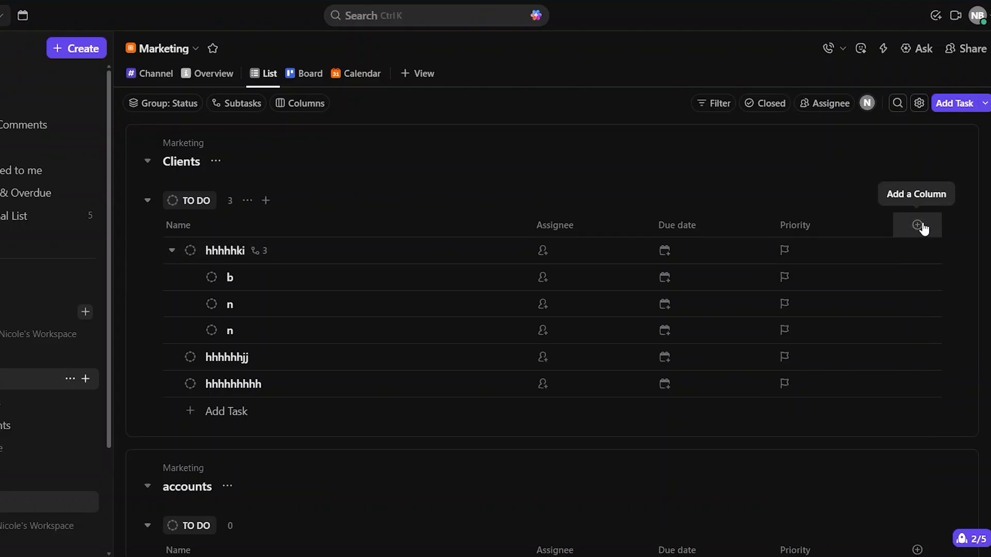
Look through the field types available for a new column in the Clients list, without adding one.
{"action": "left_click", "coordinate": [918, 226]}
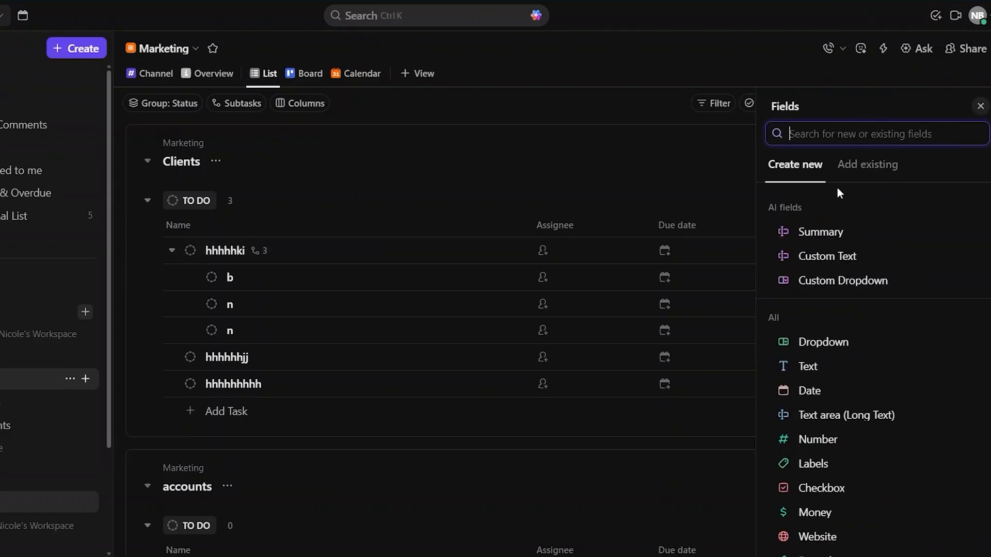
{"action": "scroll", "coordinate": [826, 335], "scroll_direction": "down", "scroll_amount": 3}
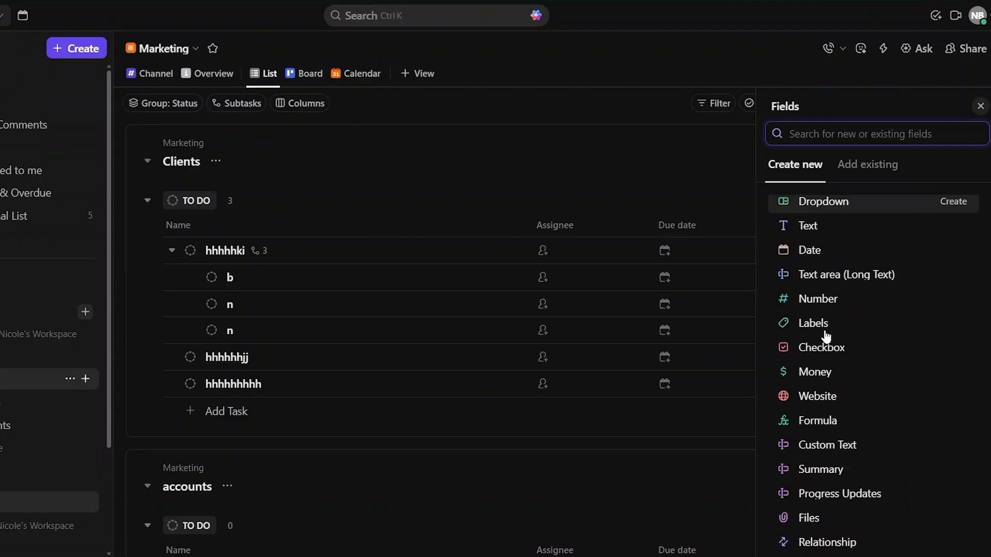
{"action": "scroll", "coordinate": [826, 334], "scroll_direction": "down", "scroll_amount": 2}
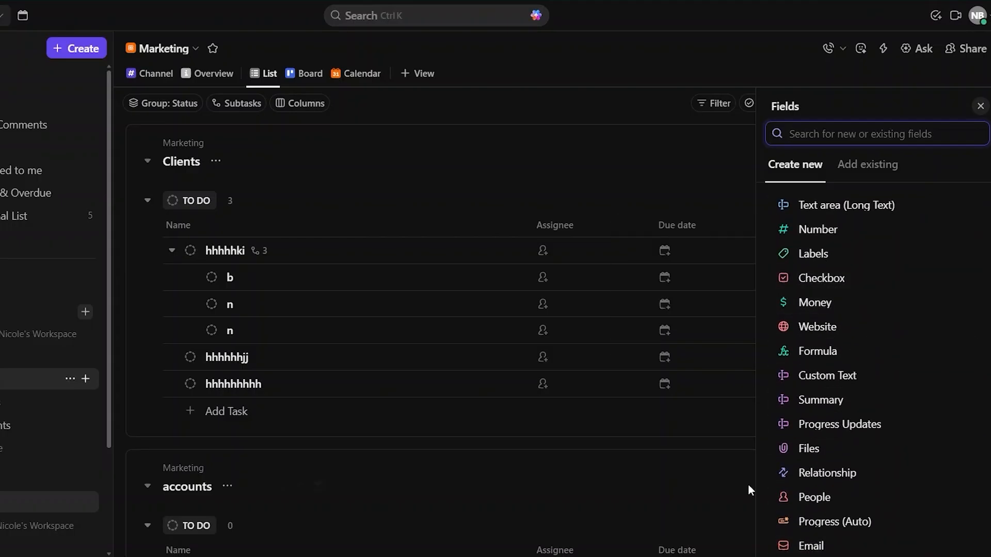
{"action": "left_click", "coordinate": [679, 496]}
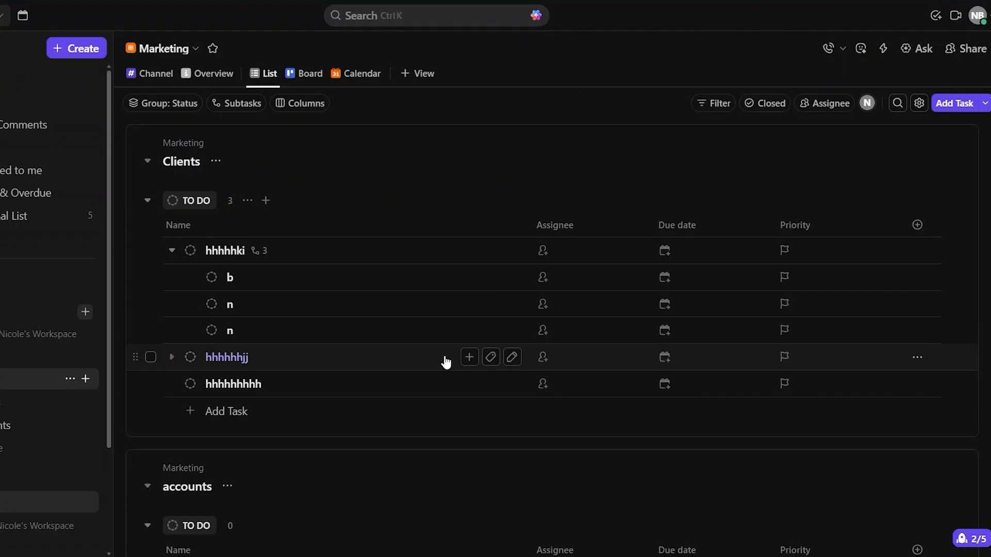
{"action": "scroll", "coordinate": [354, 336], "scroll_direction": "down", "scroll_amount": 2}
{"action": "scroll", "coordinate": [354, 332], "scroll_direction": "up", "scroll_amount": 2}
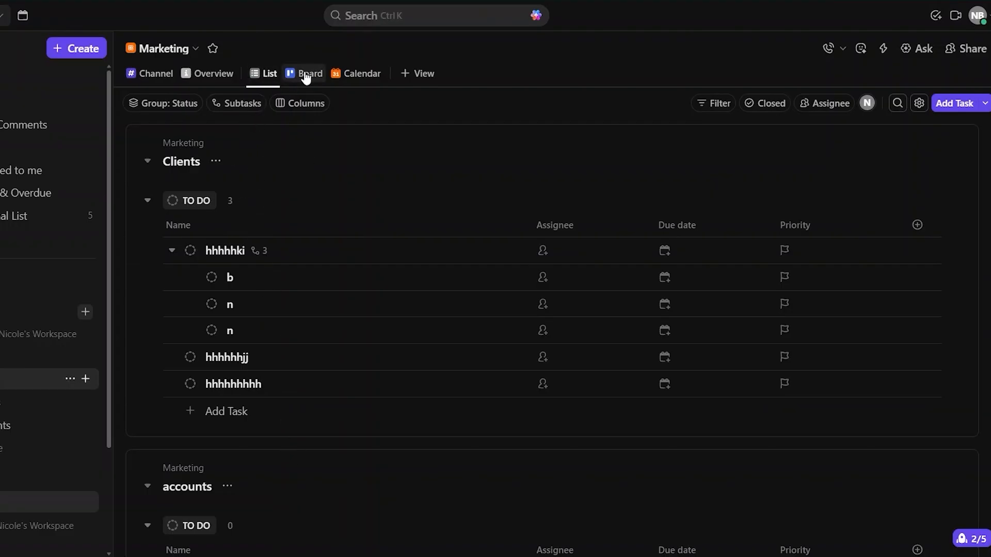
Examine the assignee, date and priority options of a new task card under In Progress in Marketing's Board view, without setting any.
{"action": "left_click", "coordinate": [305, 77]}
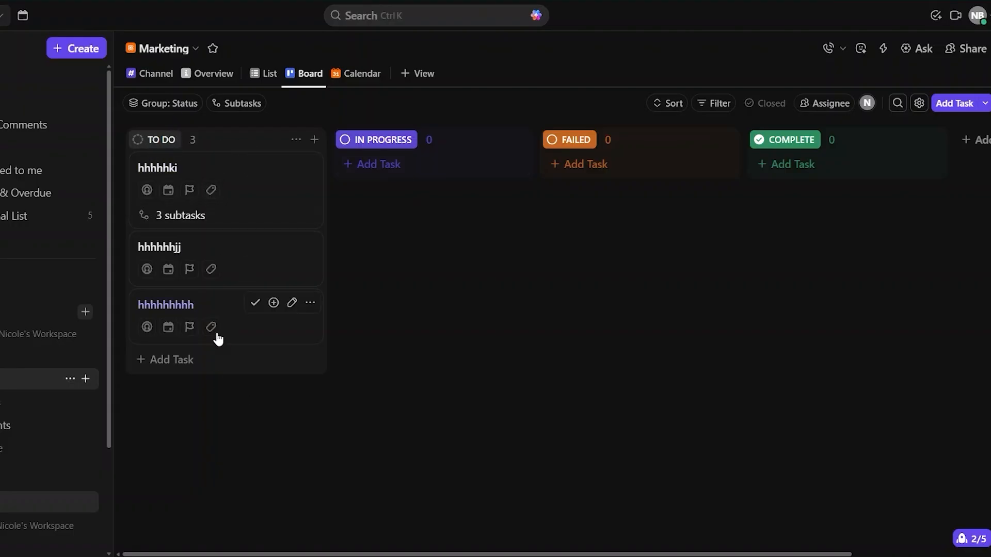
{"action": "left_click", "coordinate": [389, 164]}
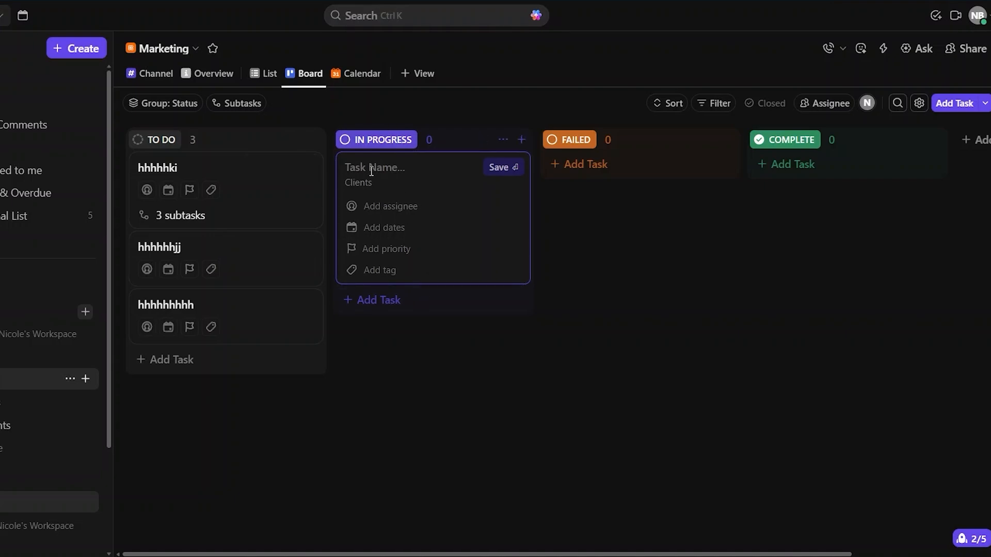
{"action": "left_click", "coordinate": [397, 211]}
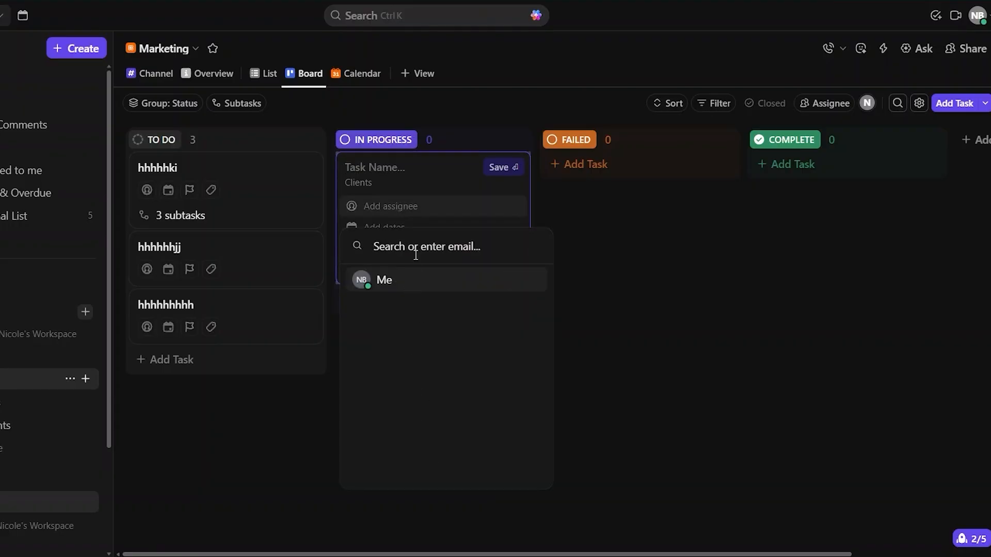
{"action": "left_click", "coordinate": [440, 208]}
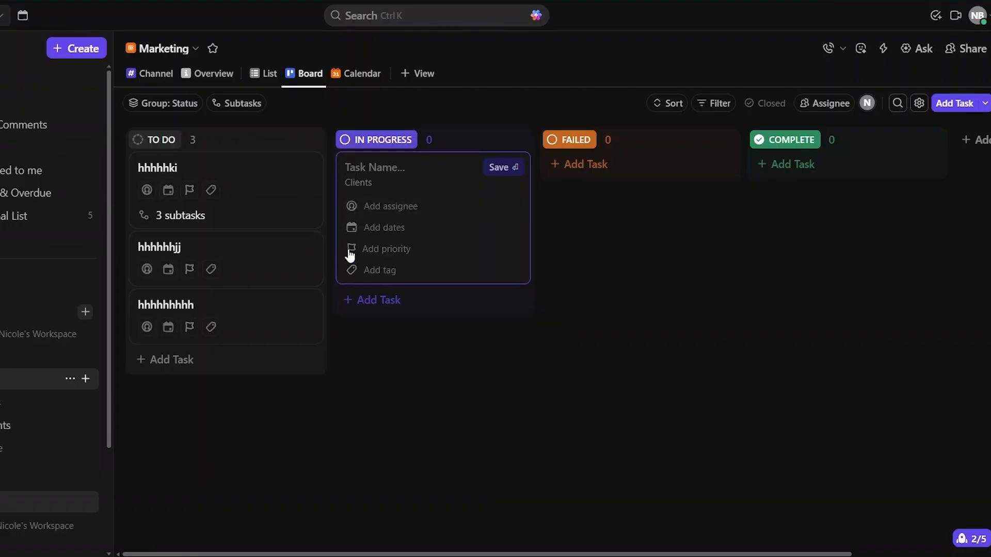
{"action": "left_click", "coordinate": [402, 232]}
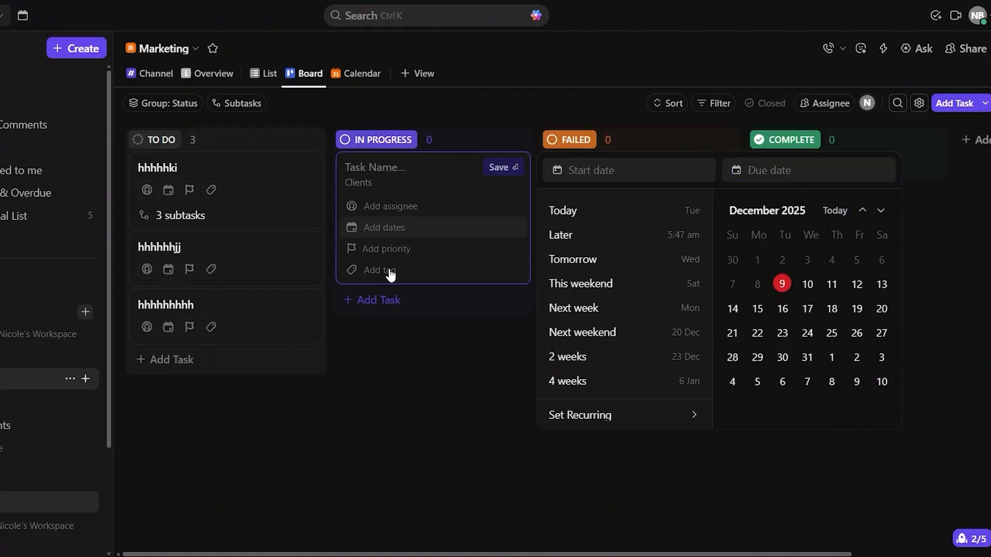
{"action": "left_click", "coordinate": [392, 252]}
{"action": "left_click", "coordinate": [392, 250]}
{"action": "left_click", "coordinate": [558, 379]}
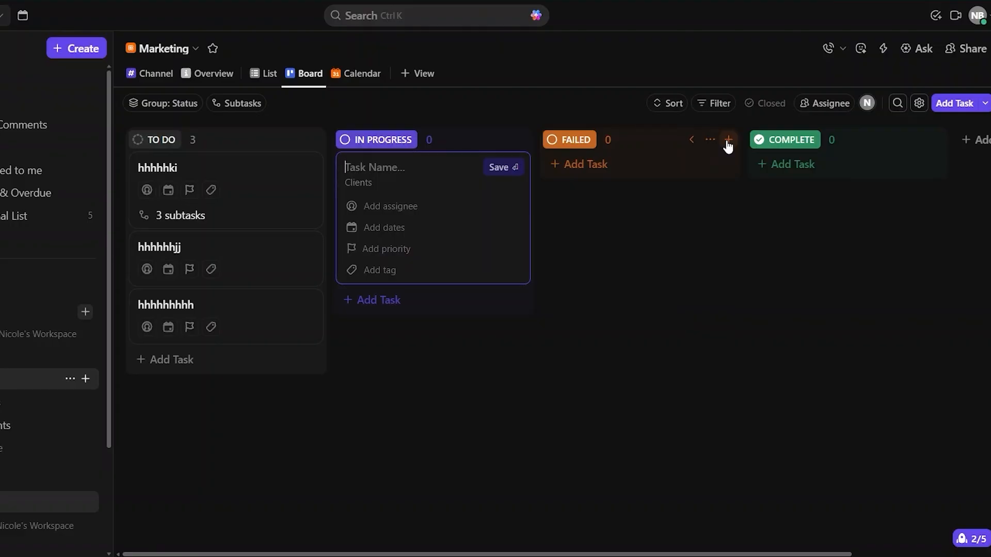
View the group options of the Failed status column and look across the board's other status columns.
{"action": "left_click", "coordinate": [709, 140]}
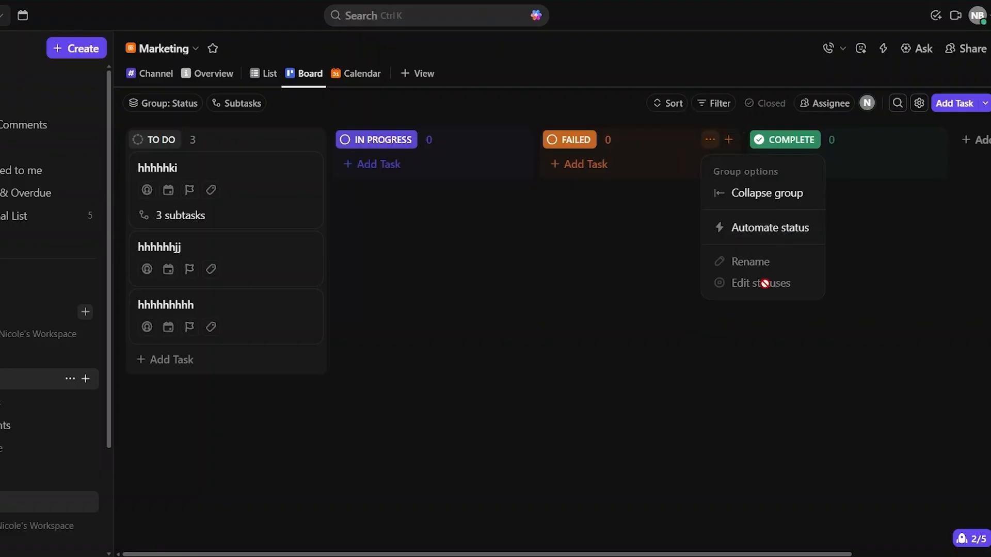
{"action": "left_click", "coordinate": [668, 86]}
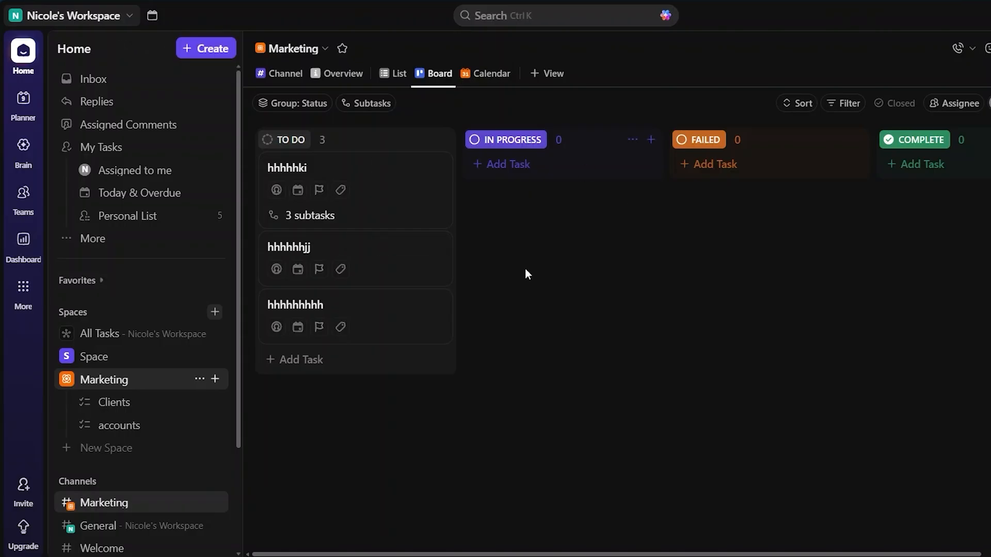
{"action": "scroll", "coordinate": [786, 195], "scroll_direction": "right", "scroll_amount": 3}
{"action": "scroll", "coordinate": [786, 195], "scroll_direction": "left", "scroll_amount": 3}
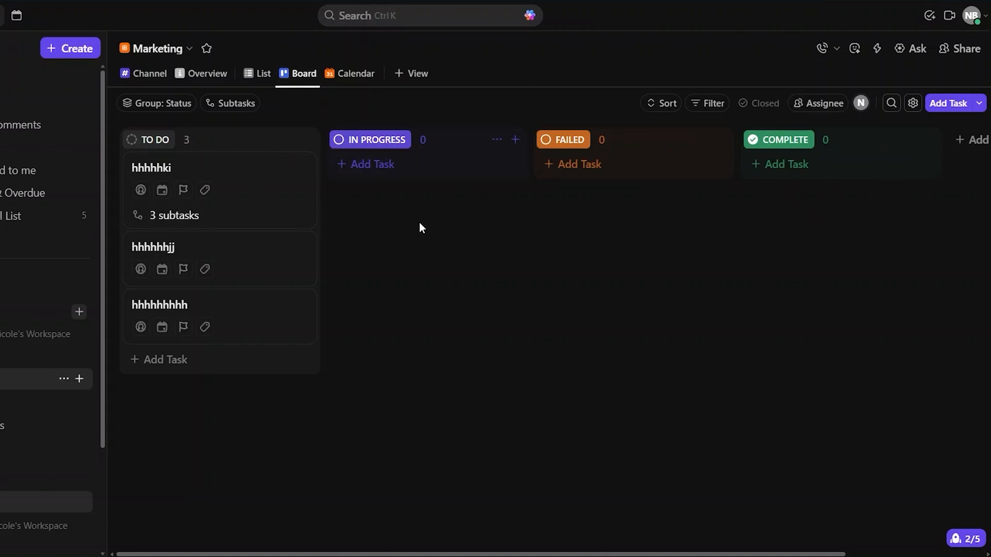
View the Marketing space's December 2025 schedule in the Calendar view.
{"action": "left_click", "coordinate": [349, 78]}
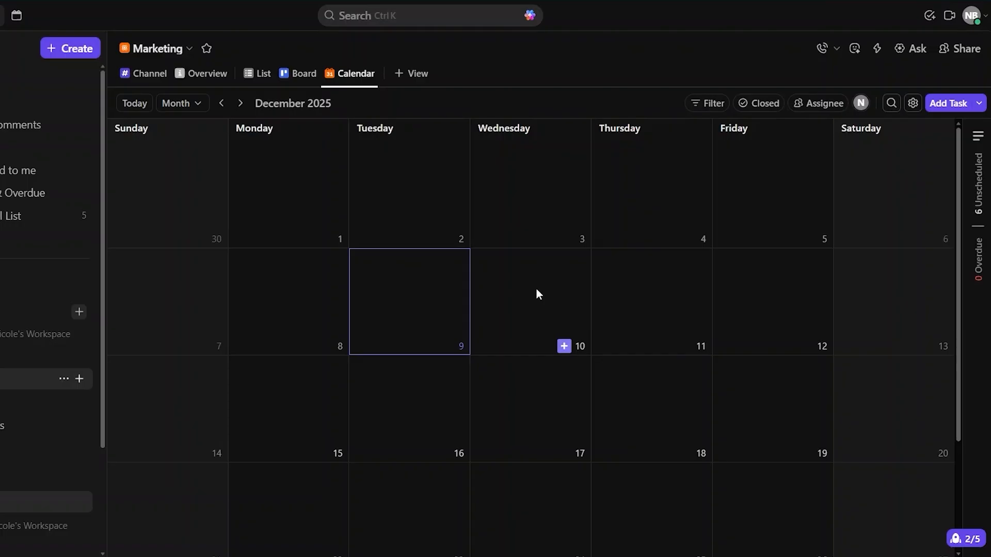
{"action": "scroll", "coordinate": [537, 293], "scroll_direction": "down", "scroll_amount": 3}
{"action": "scroll", "coordinate": [536, 293], "scroll_direction": "up", "scroll_amount": 3}
Browse the available view types and add a Dashboard view to Marketing using the Task Management template.
{"action": "left_click", "coordinate": [400, 77]}
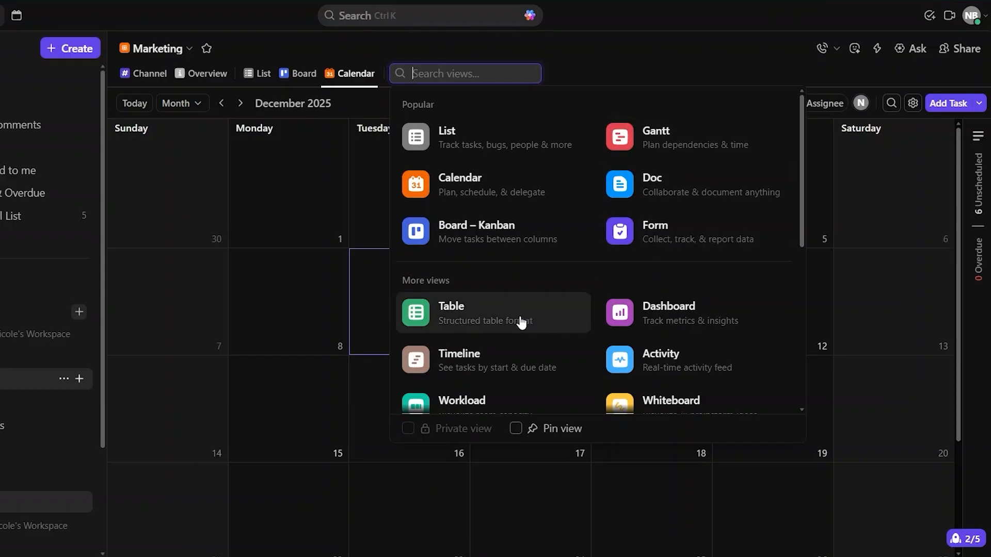
{"action": "scroll", "coordinate": [520, 323], "scroll_direction": "down", "scroll_amount": 2}
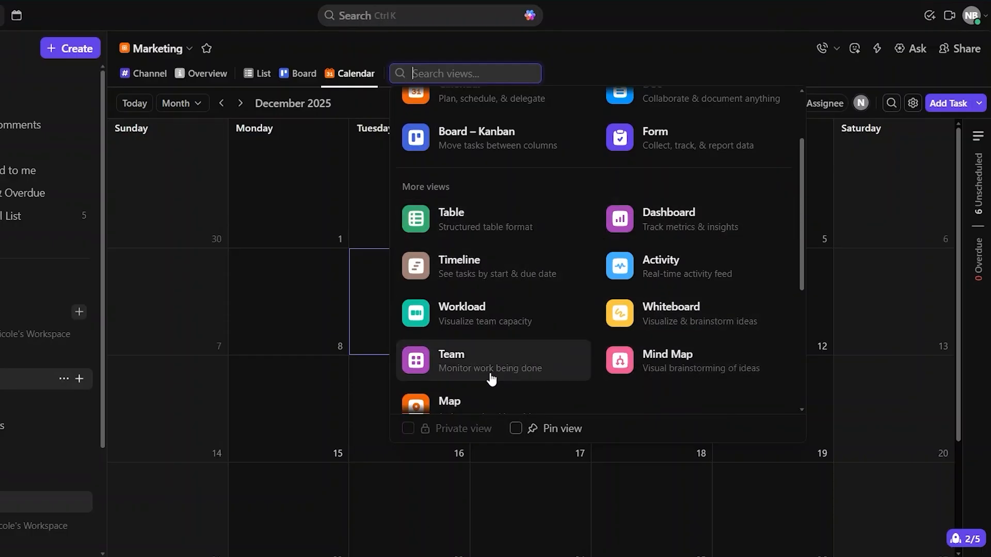
{"action": "scroll", "coordinate": [489, 380], "scroll_direction": "down", "scroll_amount": 3}
{"action": "scroll", "coordinate": [491, 379], "scroll_direction": "up", "scroll_amount": 2}
{"action": "scroll", "coordinate": [490, 379], "scroll_direction": "up", "scroll_amount": 2}
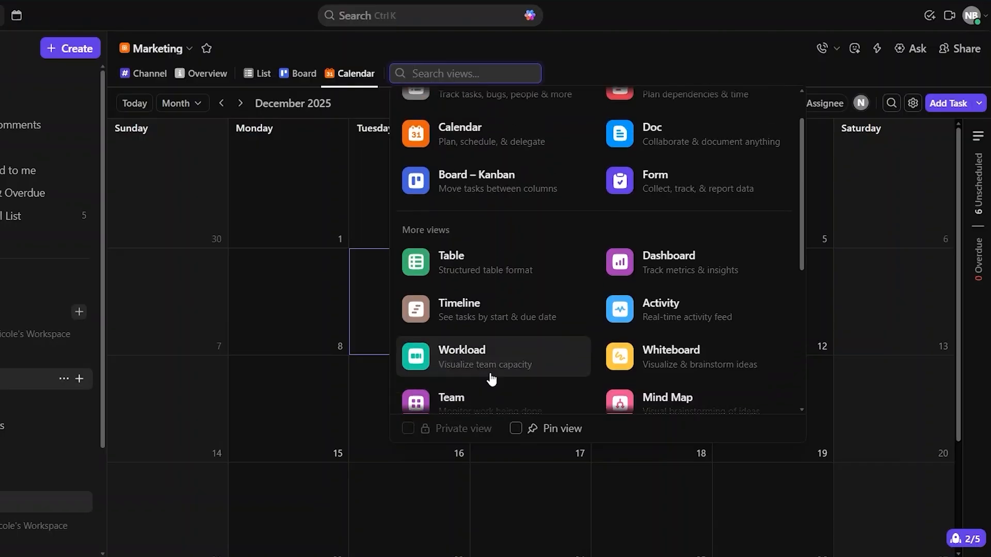
{"action": "left_click", "coordinate": [639, 272]}
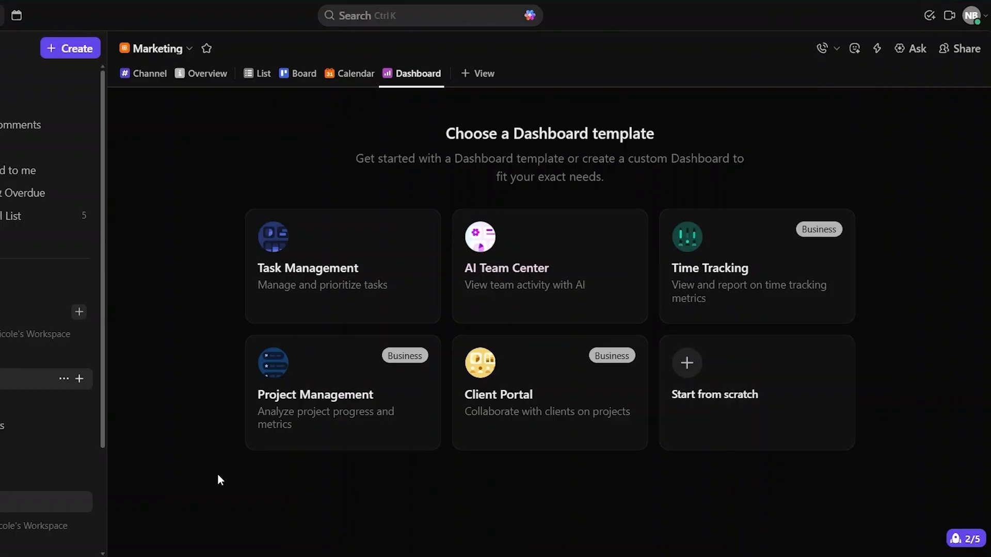
{"action": "left_click", "coordinate": [340, 272]}
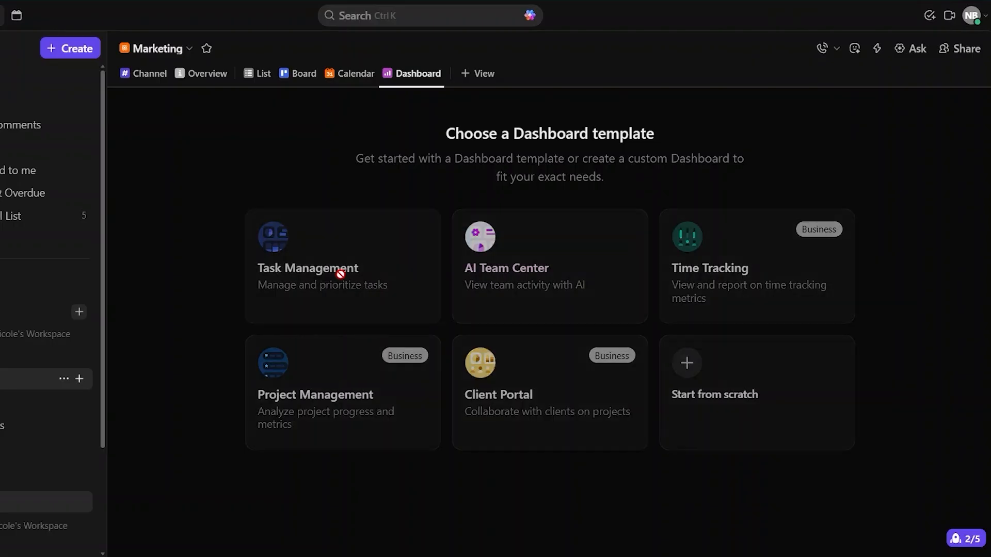
{"action": "left_click", "coordinate": [487, 362]}
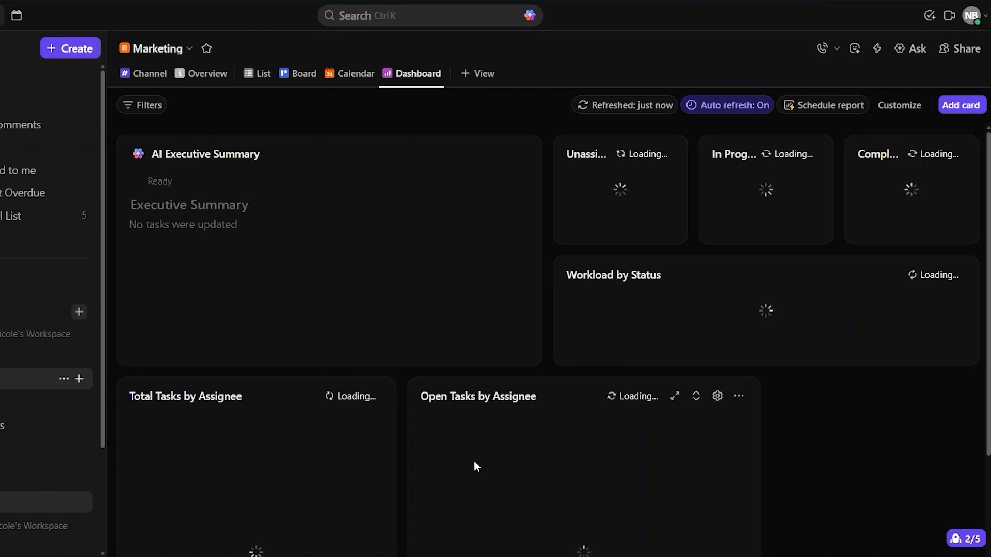
Examine the Marketing dashboard's cards, including the AI summary, workload by status, tasks by assignee, tasks due and latest activity.
{"action": "scroll", "coordinate": [454, 305], "scroll_direction": "down", "scroll_amount": 4}
{"action": "scroll", "coordinate": [454, 304], "scroll_direction": "up", "scroll_amount": 2}
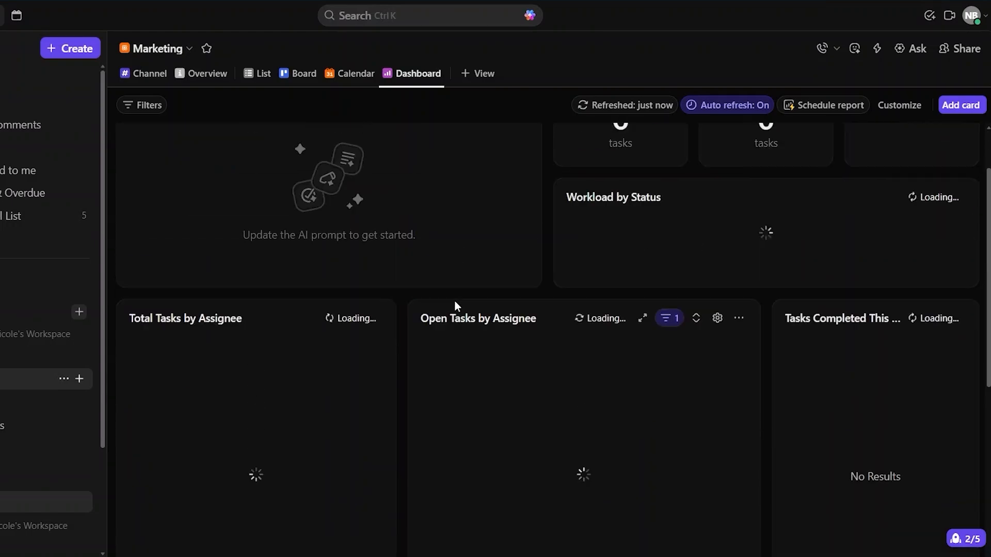
{"action": "scroll", "coordinate": [454, 302], "scroll_direction": "up", "scroll_amount": 2}
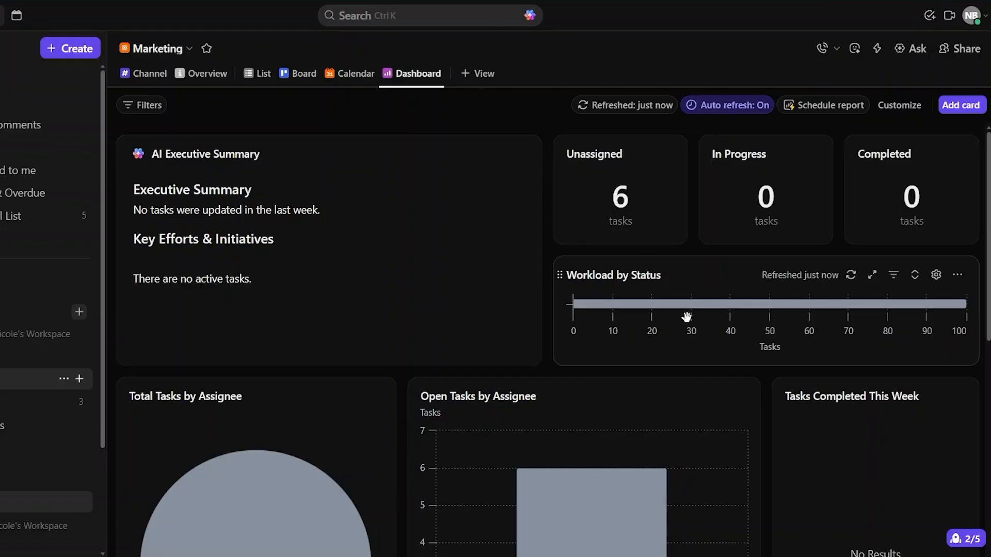
{"action": "scroll", "coordinate": [686, 316], "scroll_direction": "down", "scroll_amount": 5}
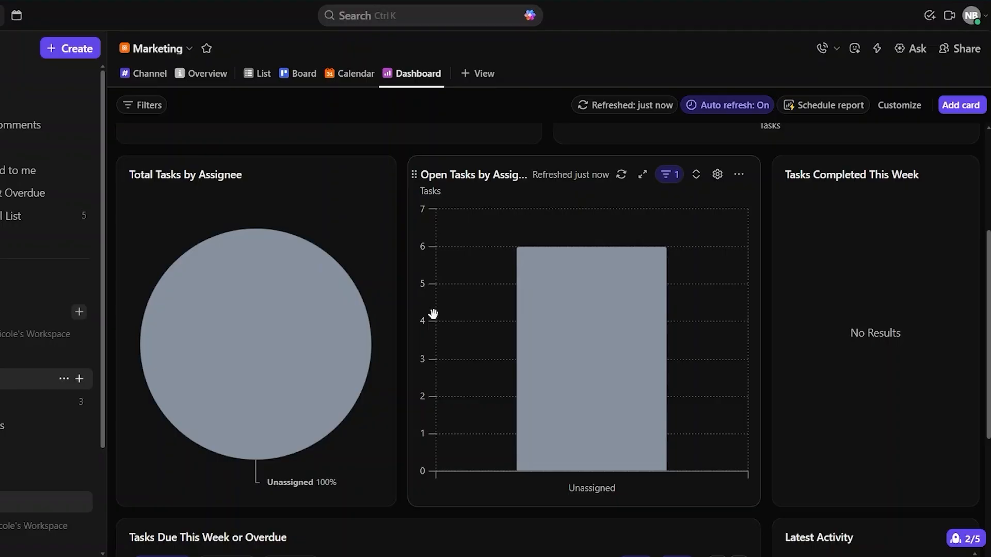
{"action": "scroll", "coordinate": [433, 314], "scroll_direction": "up", "scroll_amount": 2}
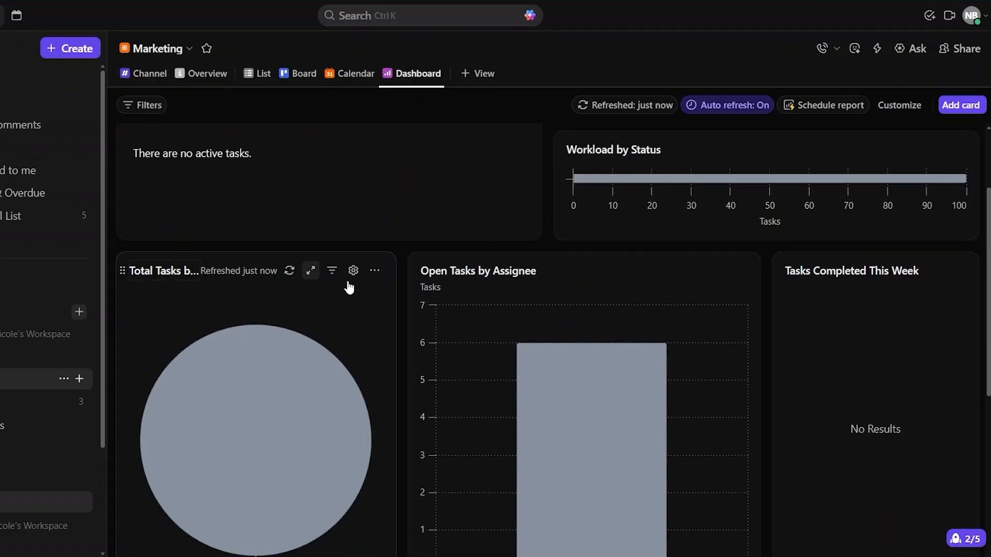
{"action": "mouse_move", "coordinate": [456, 306]}
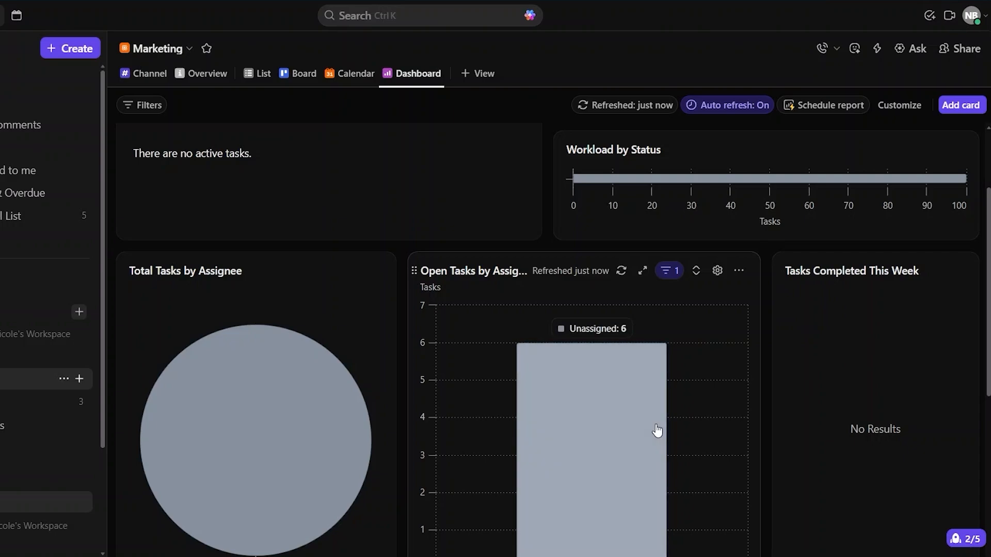
{"action": "scroll", "coordinate": [618, 395], "scroll_direction": "down", "scroll_amount": 7}
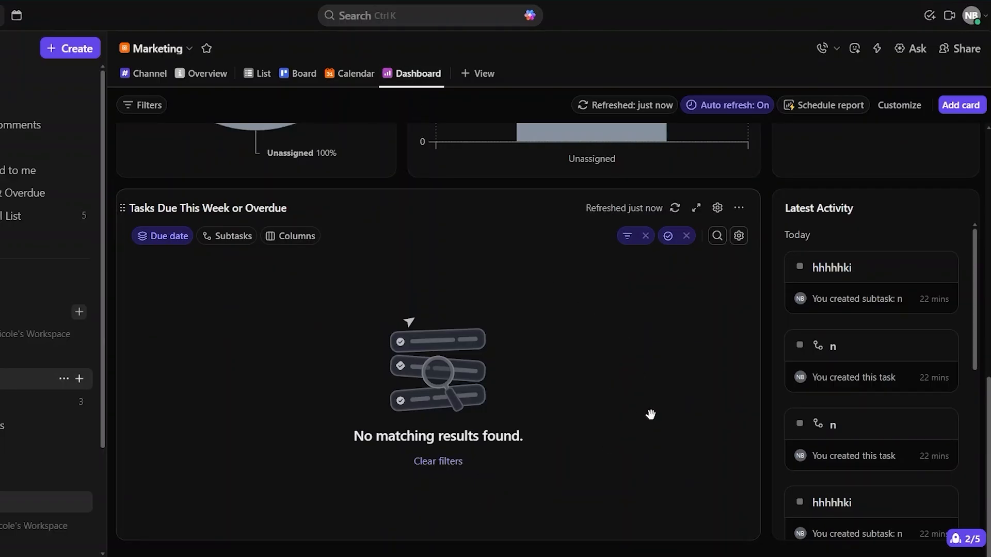
{"action": "scroll", "coordinate": [650, 415], "scroll_direction": "up", "scroll_amount": 10}
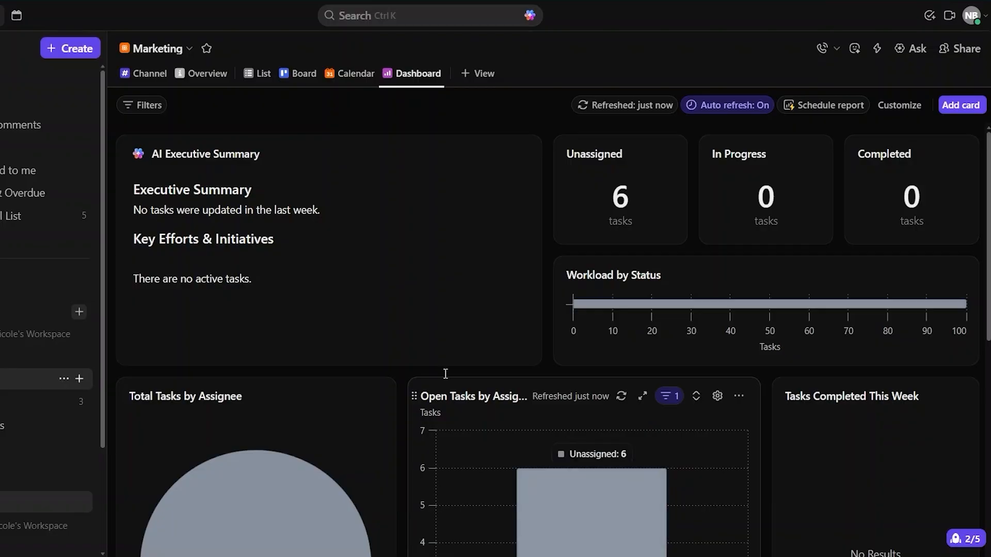
{"action": "mouse_move", "coordinate": [622, 398]}
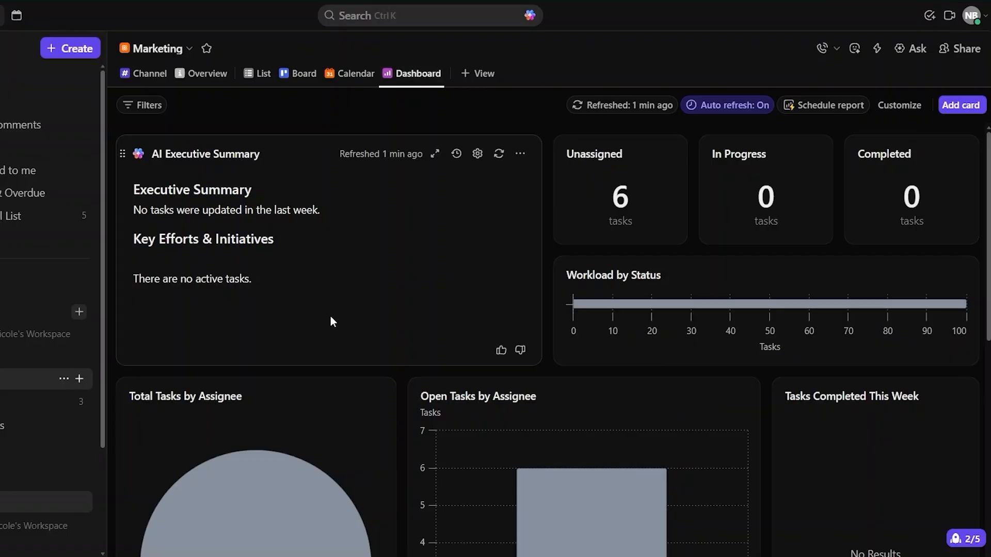
{"action": "scroll", "coordinate": [472, 342], "scroll_direction": "down", "scroll_amount": 10}
{"action": "scroll", "coordinate": [472, 342], "scroll_direction": "up", "scroll_amount": 10}
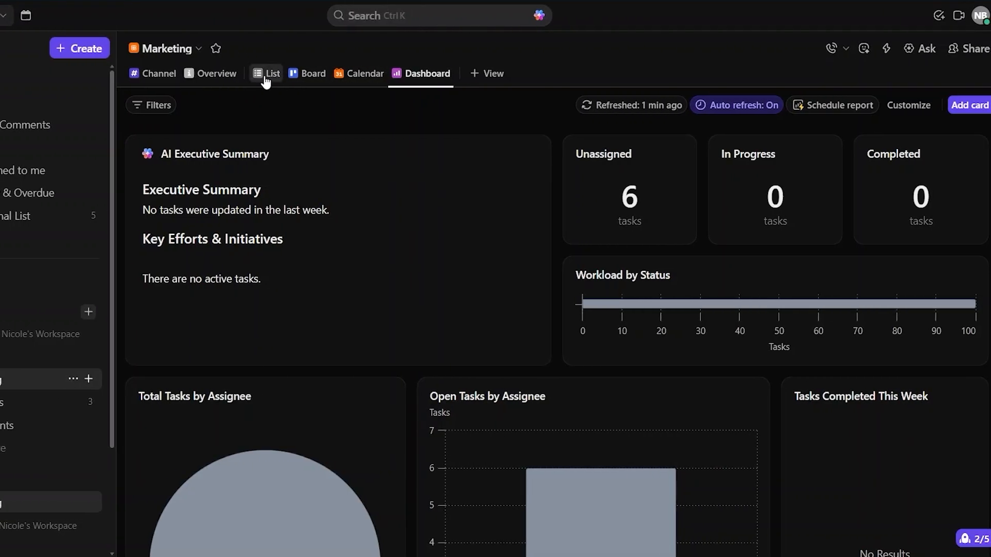
Open the hhhhhki task from the Clients list in Marketing's List view and inspect its title and detail fields.
{"action": "left_click", "coordinate": [266, 78]}
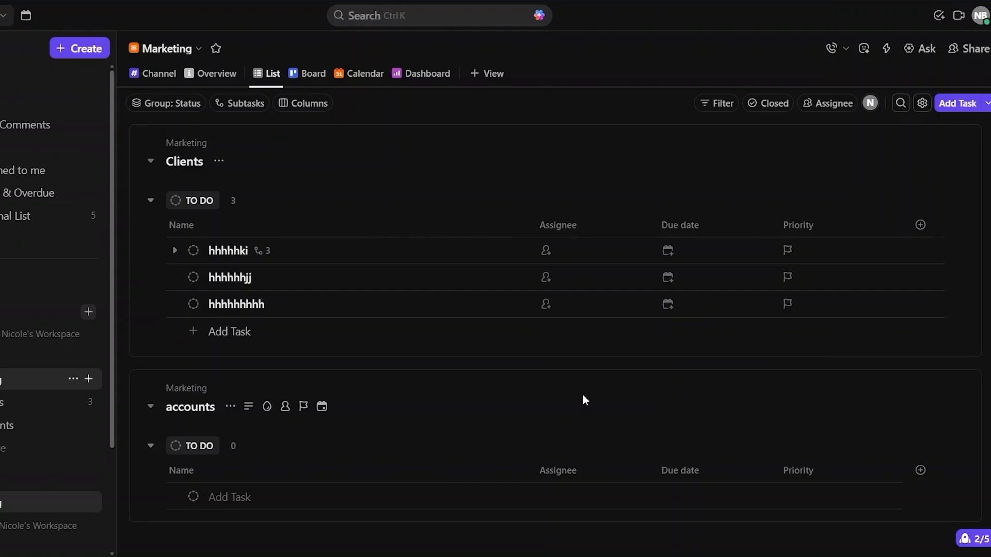
{"action": "left_click", "coordinate": [332, 250]}
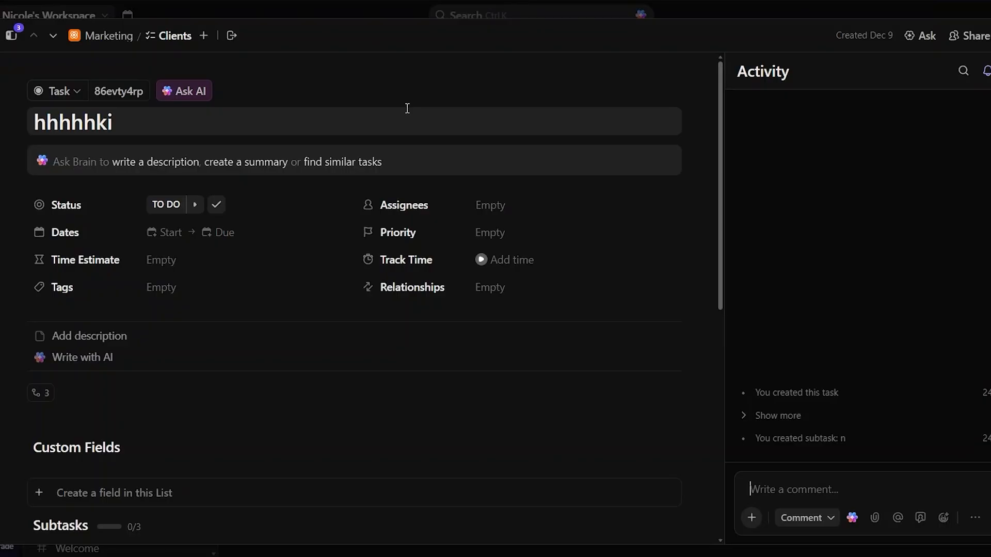
{"action": "scroll", "coordinate": [408, 108], "scroll_direction": "down", "scroll_amount": 1}
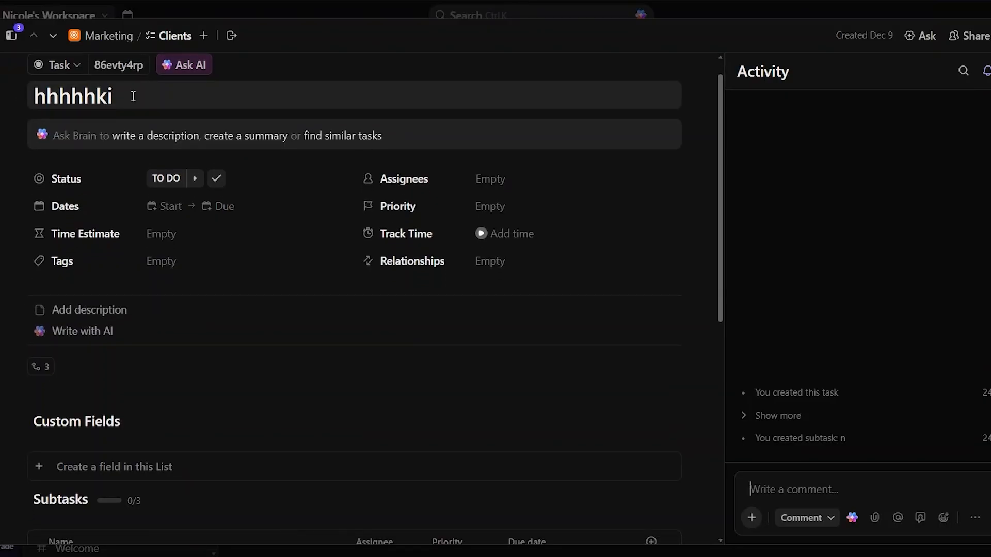
{"action": "left_click", "coordinate": [133, 96]}
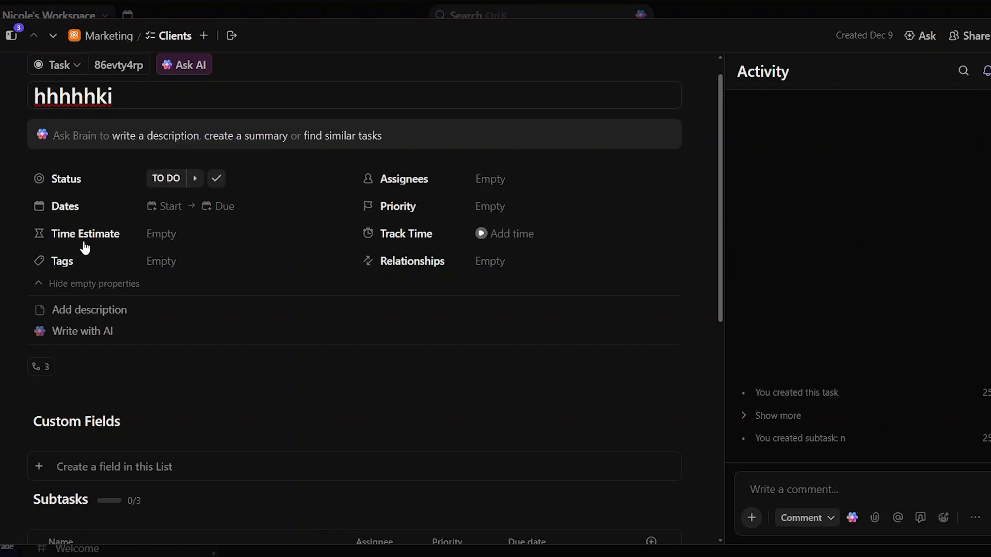
Examine the time estimate, tag and assignee options in the hhhhhki task's details without setting any of them.
{"action": "left_click", "coordinate": [174, 238]}
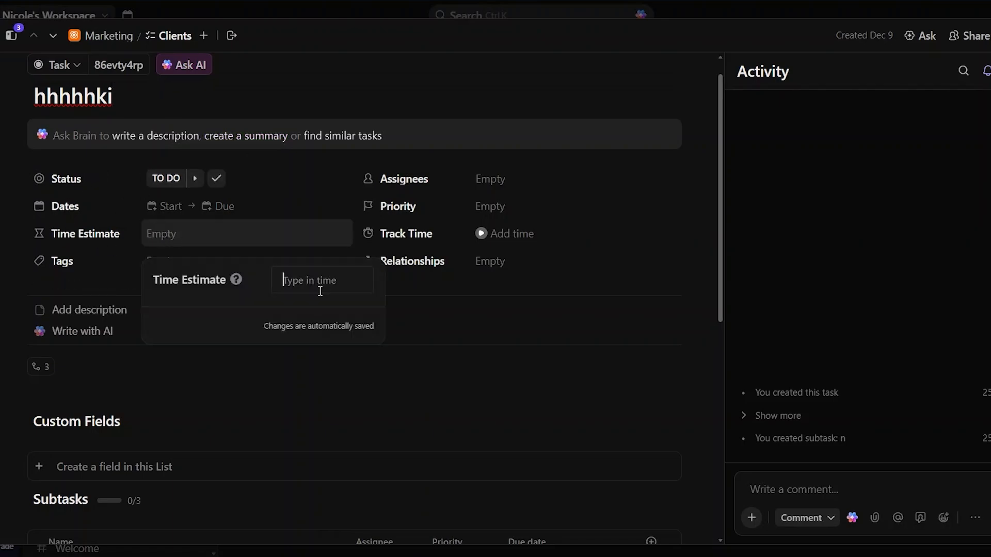
{"action": "left_click", "coordinate": [102, 277]}
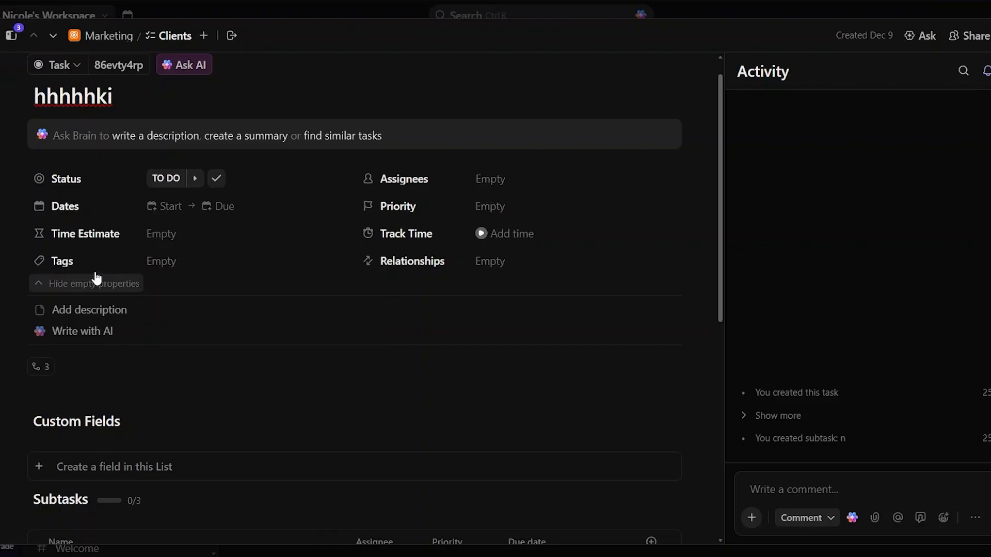
{"action": "left_click", "coordinate": [181, 256]}
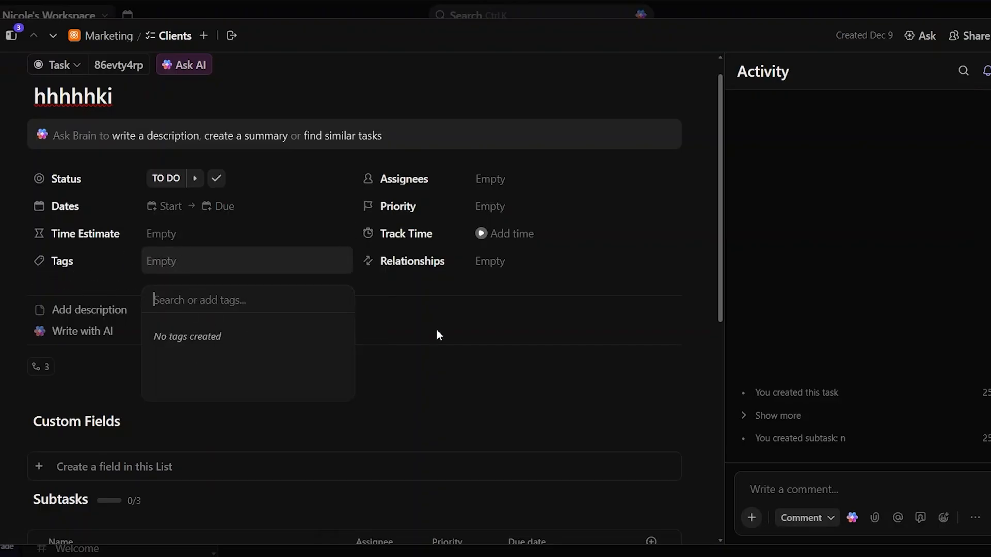
{"action": "left_click", "coordinate": [400, 311]}
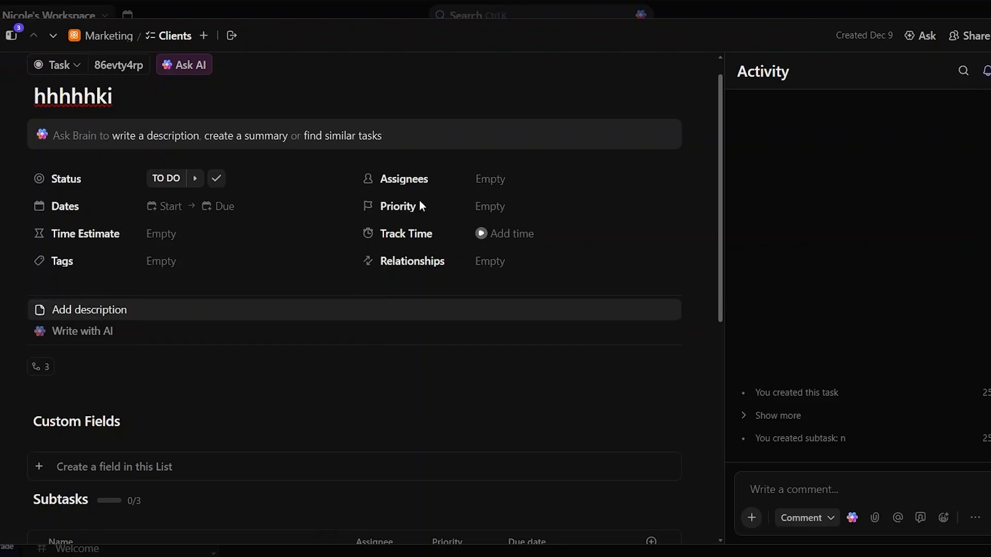
{"action": "left_click", "coordinate": [497, 179]}
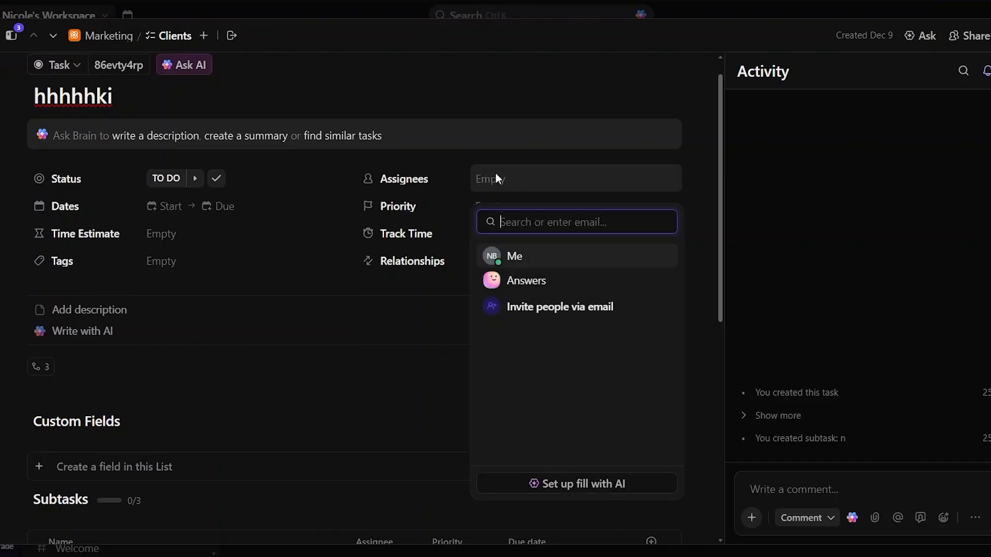
{"action": "left_click", "coordinate": [358, 309]}
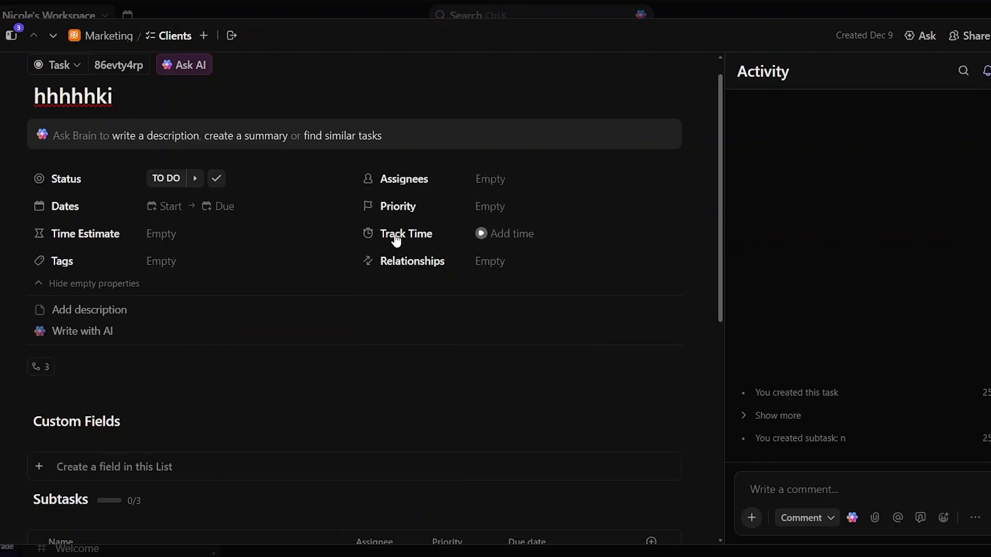
Examine the time tracking entry form and the relationship options of the hhhhhki task without adding any.
{"action": "left_click", "coordinate": [525, 233]}
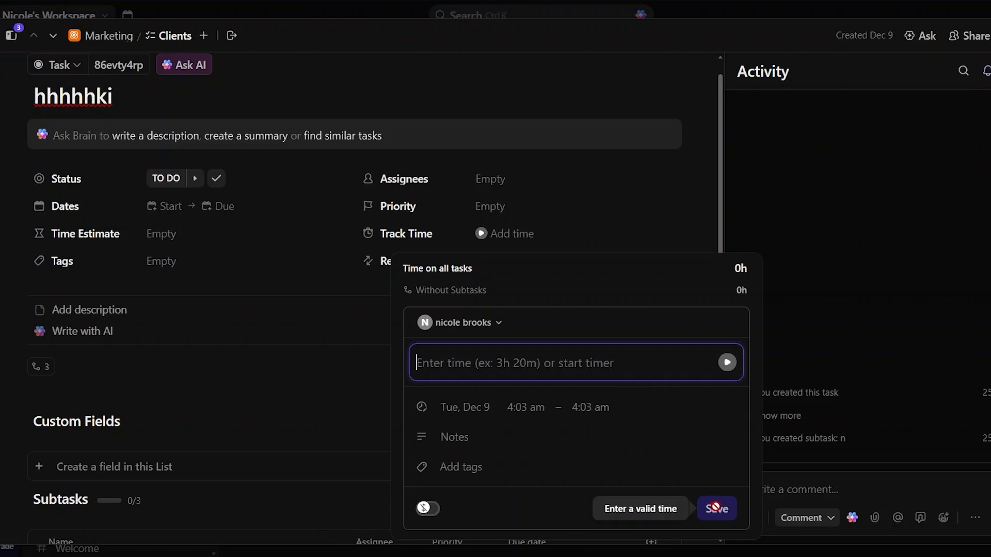
{"action": "left_click", "coordinate": [320, 412]}
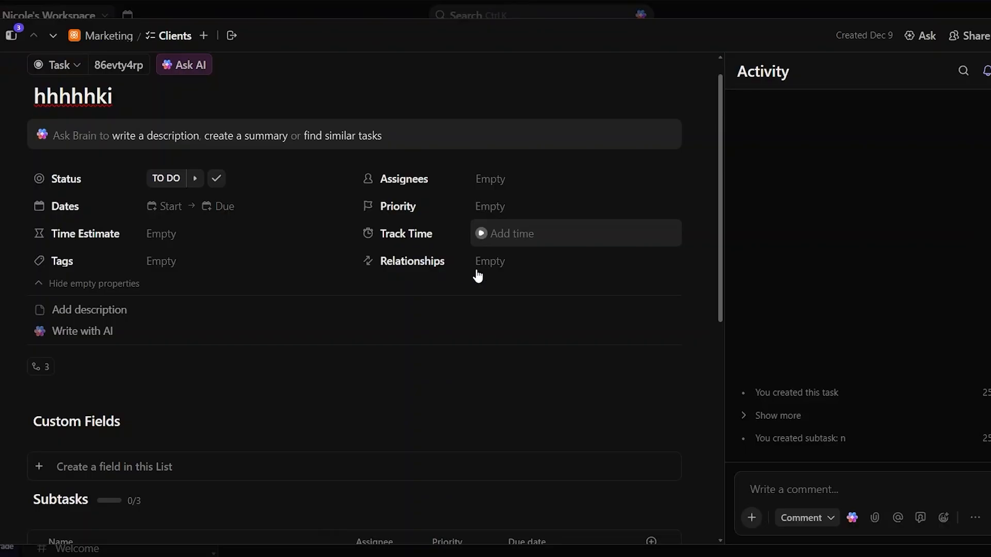
{"action": "left_click", "coordinate": [496, 267]}
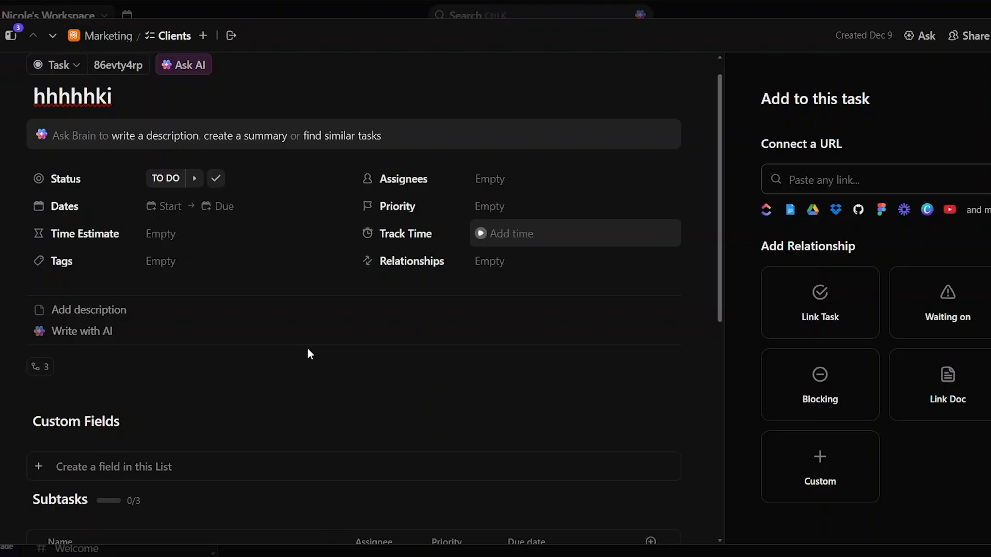
Open the hhhhhki task's description for editing and look over the sections around it.
{"action": "scroll", "coordinate": [307, 348], "scroll_direction": "down", "scroll_amount": 2}
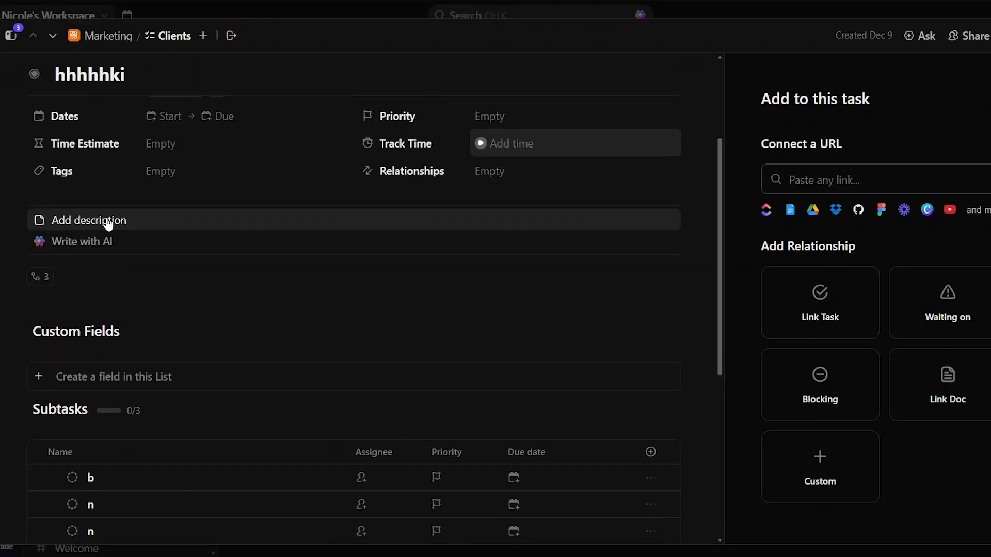
{"action": "scroll", "coordinate": [107, 223], "scroll_direction": "up", "scroll_amount": 3}
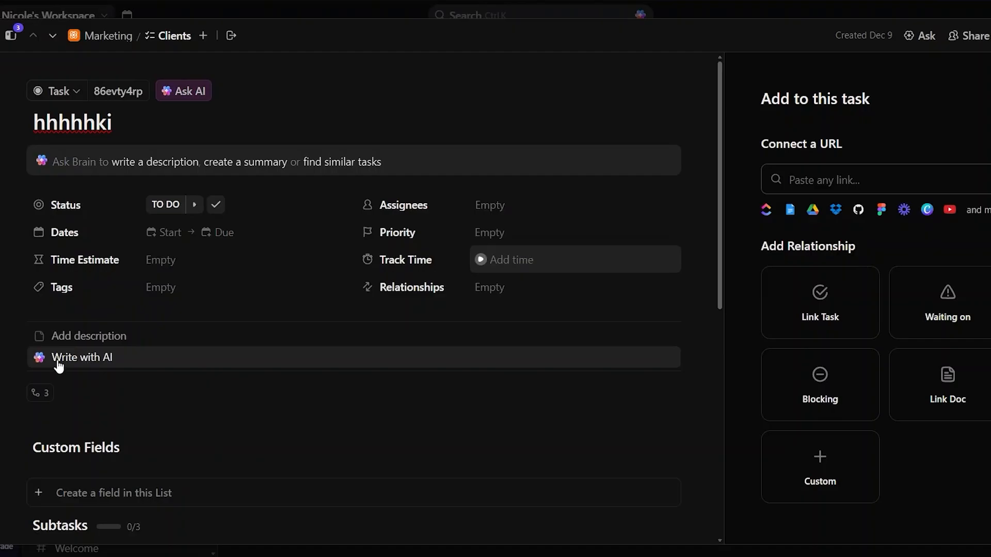
{"action": "left_click", "coordinate": [105, 341]}
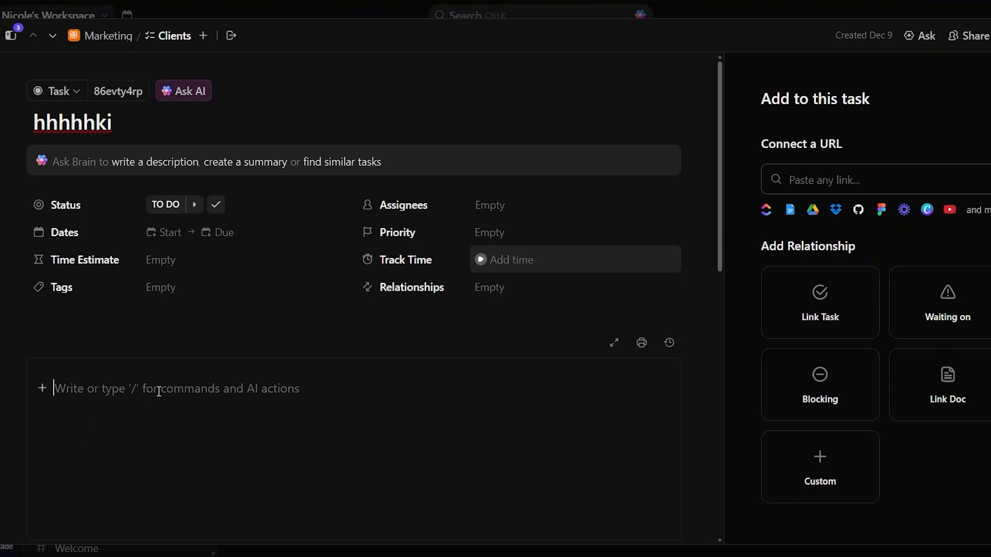
{"action": "scroll", "coordinate": [159, 392], "scroll_direction": "down", "scroll_amount": 5}
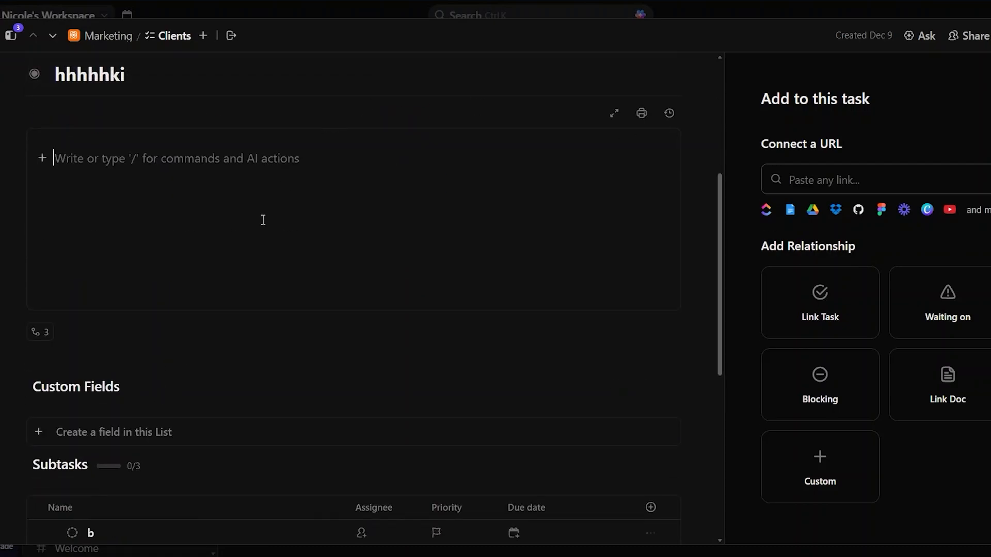
{"action": "scroll", "coordinate": [262, 219], "scroll_direction": "down", "scroll_amount": 9}
{"action": "scroll", "coordinate": [262, 219], "scroll_direction": "up", "scroll_amount": 12}
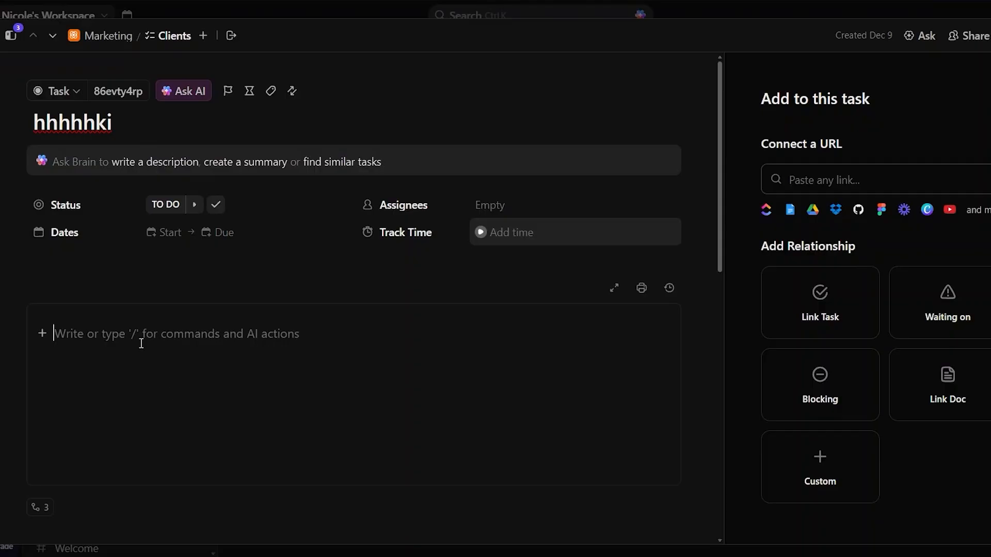
Examine the custom fields, subtasks, checklists and attachments sections of the hhhhhki task.
{"action": "scroll", "coordinate": [226, 410], "scroll_direction": "down", "scroll_amount": 2}
{"action": "scroll", "coordinate": [226, 415], "scroll_direction": "down", "scroll_amount": 5}
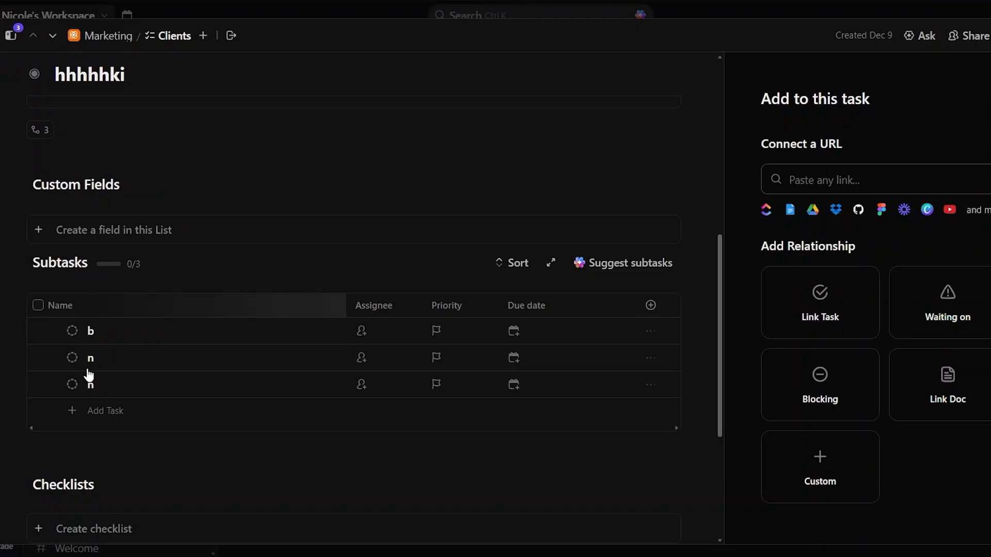
{"action": "scroll", "coordinate": [137, 454], "scroll_direction": "down", "scroll_amount": 2}
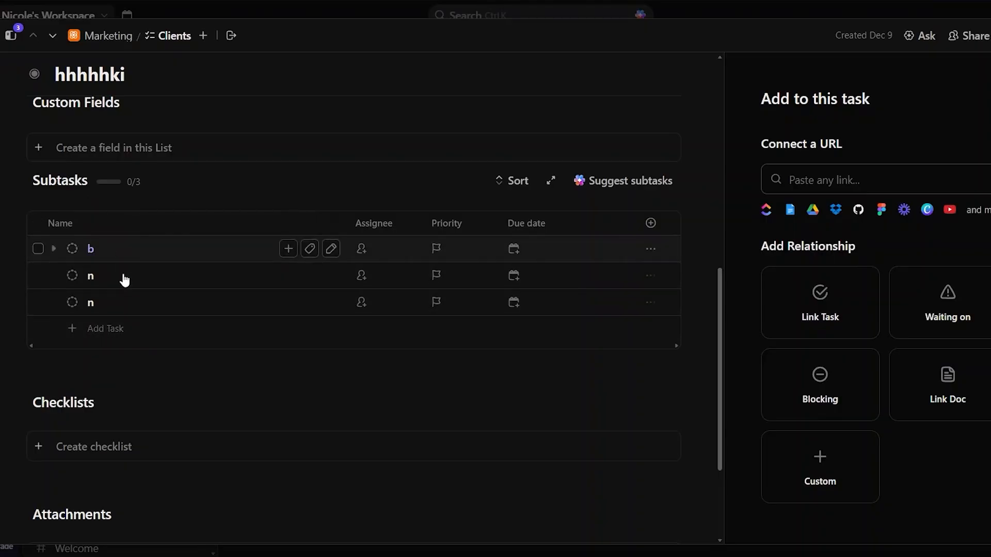
{"action": "scroll", "coordinate": [350, 170], "scroll_direction": "up", "scroll_amount": 5}
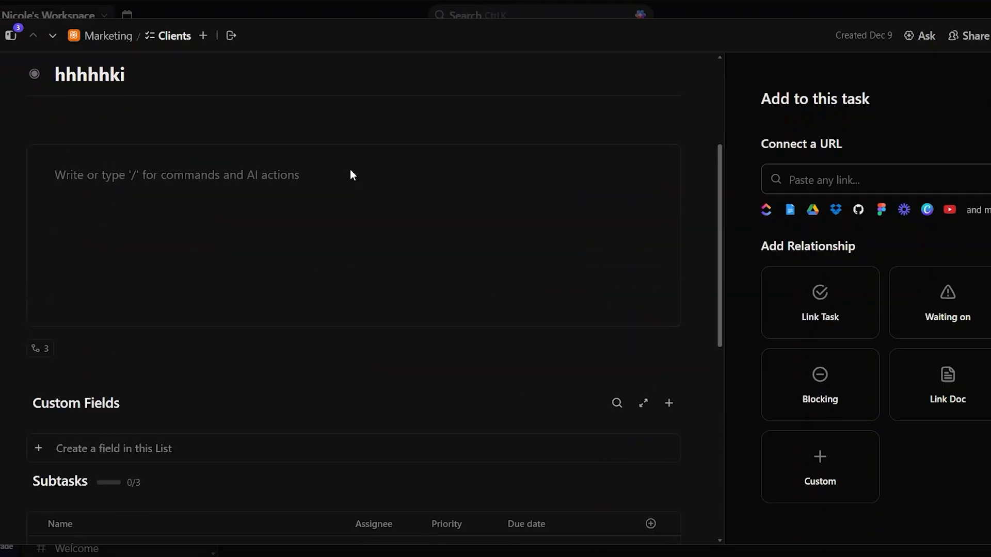
{"action": "scroll", "coordinate": [311, 327], "scroll_direction": "down", "scroll_amount": 8}
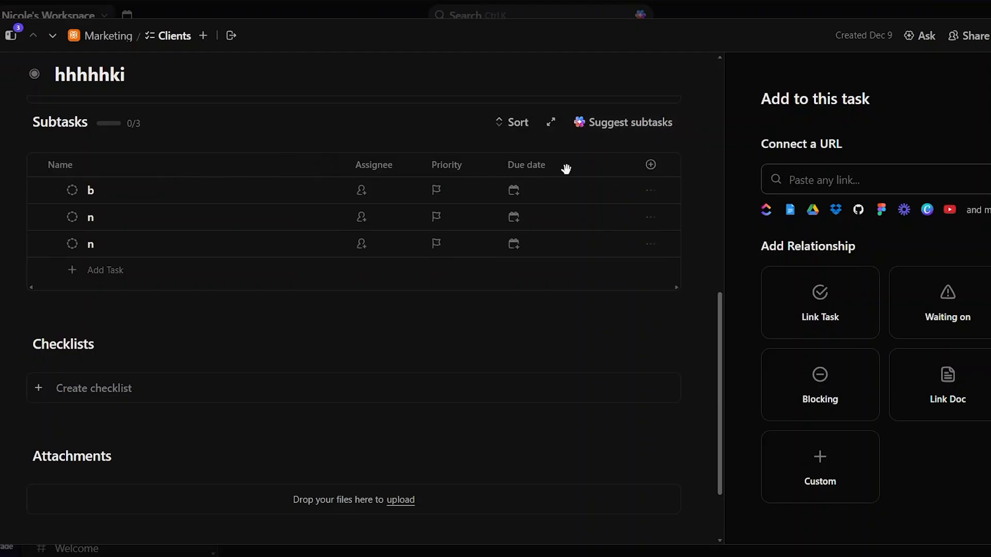
Try to generate AI-suggested subtasks for the hhhhhki task and dismiss the suggestion.
{"action": "left_click", "coordinate": [623, 130]}
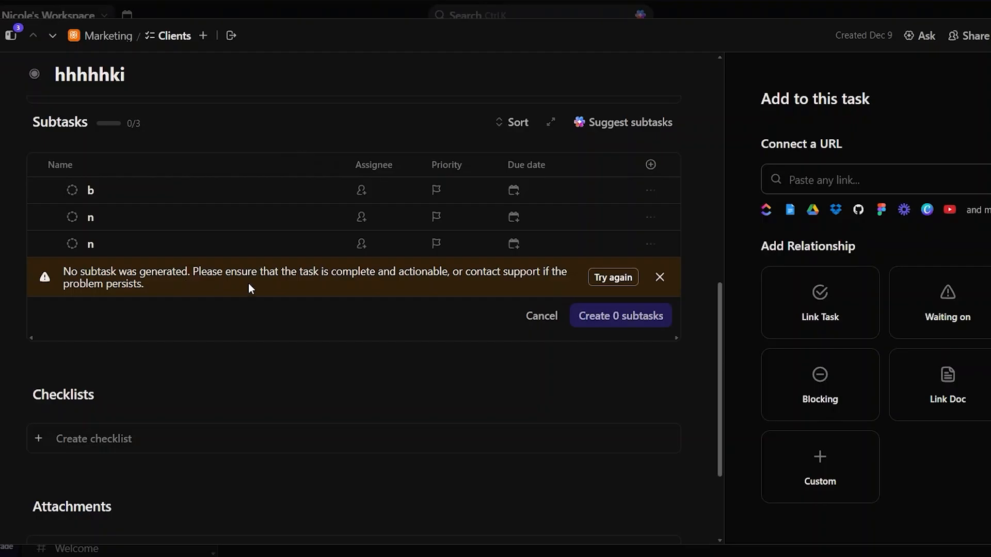
{"action": "scroll", "coordinate": [363, 366], "scroll_direction": "down", "scroll_amount": 1}
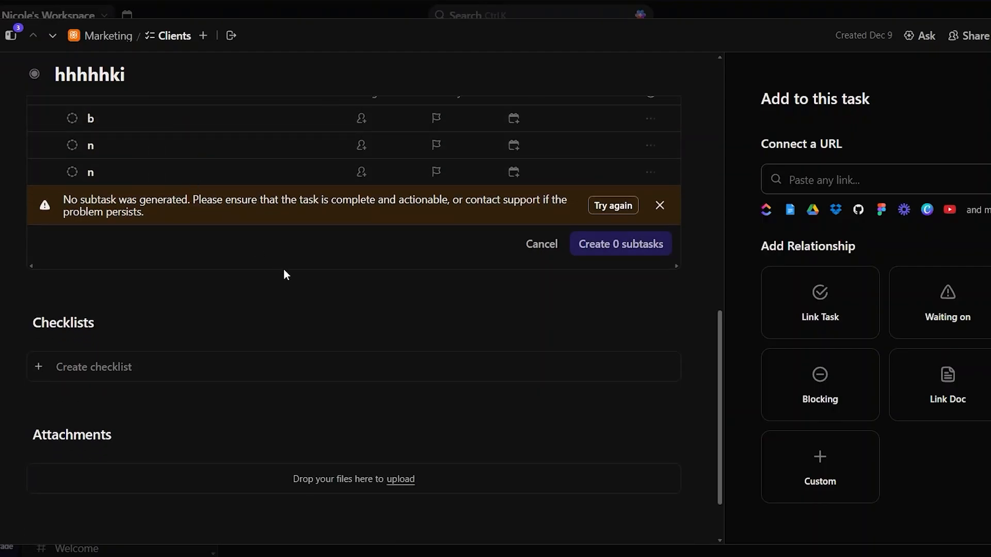
{"action": "scroll", "coordinate": [287, 273], "scroll_direction": "down", "scroll_amount": 1}
{"action": "scroll", "coordinate": [283, 274], "scroll_direction": "down", "scroll_amount": 1}
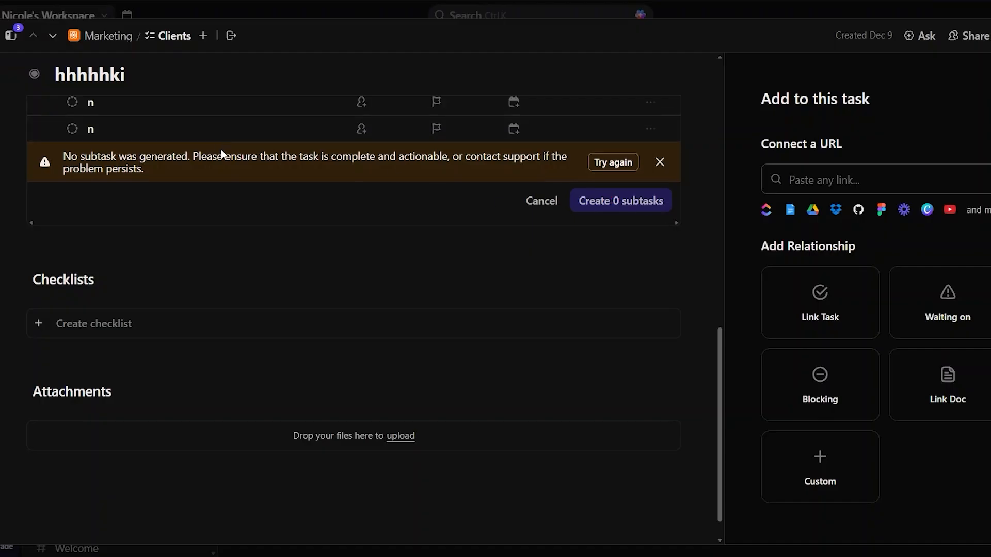
{"action": "left_click", "coordinate": [660, 163]}
Review the hhhhhki task's subtasks, checklists, attachments and relationship options, and close the task.
{"action": "scroll", "coordinate": [567, 186], "scroll_direction": "up", "scroll_amount": 3}
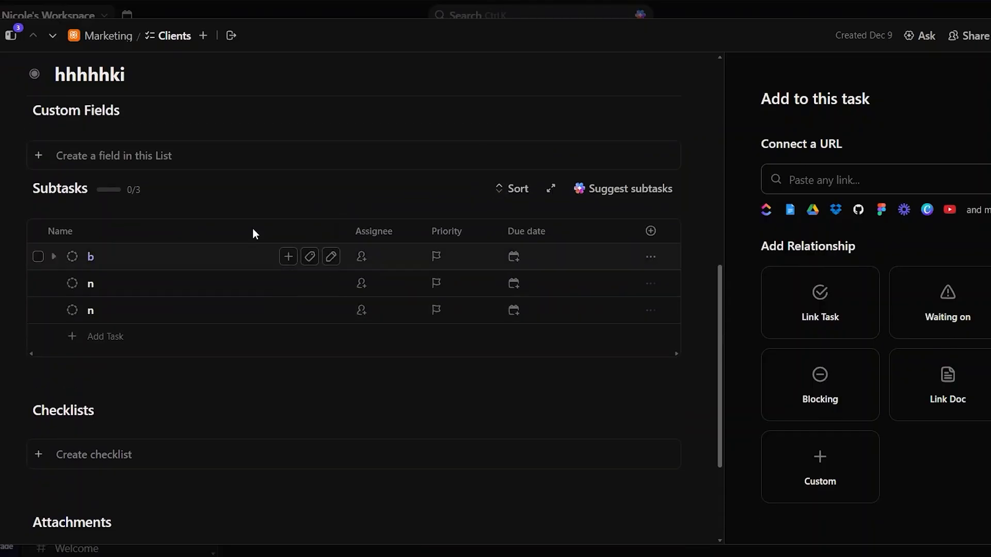
{"action": "scroll", "coordinate": [280, 369], "scroll_direction": "down", "scroll_amount": 3}
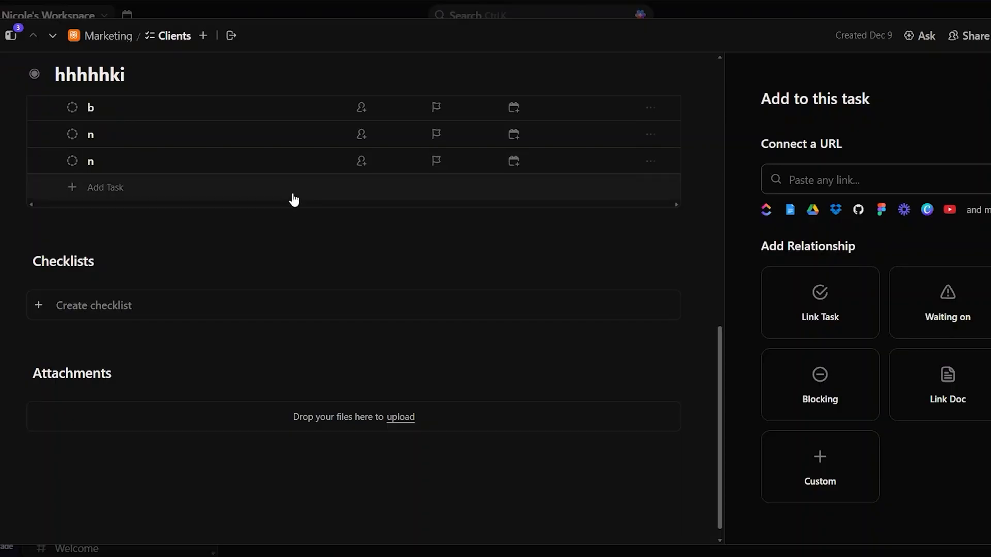
{"action": "scroll", "coordinate": [344, 297], "scroll_direction": "down", "scroll_amount": 1}
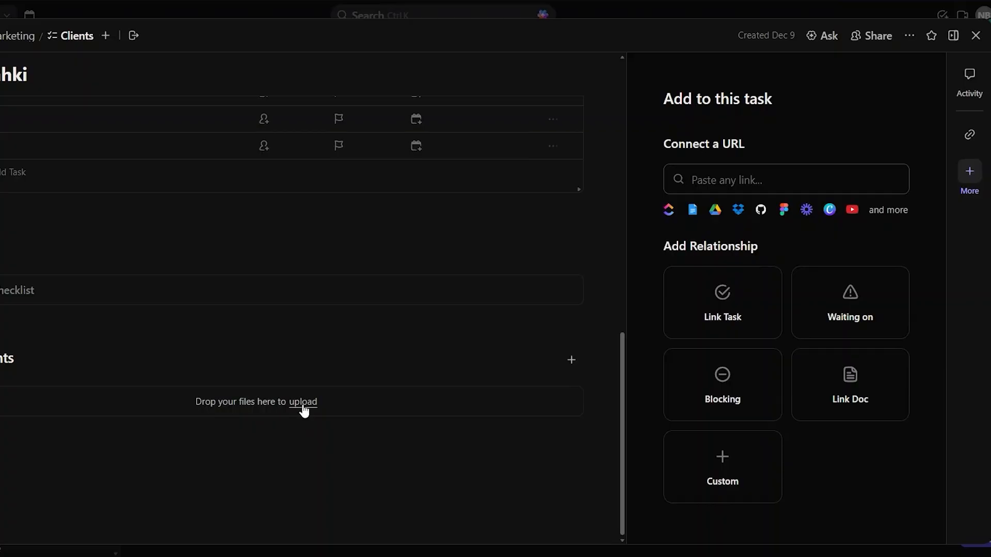
{"action": "scroll", "coordinate": [404, 287], "scroll_direction": "up", "scroll_amount": 5}
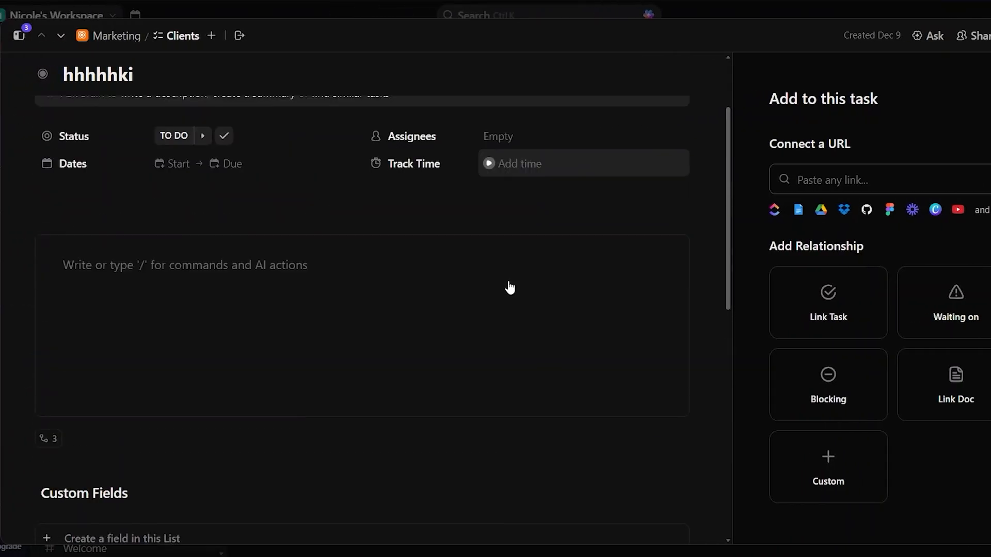
{"action": "scroll", "coordinate": [508, 283], "scroll_direction": "up", "scroll_amount": 2}
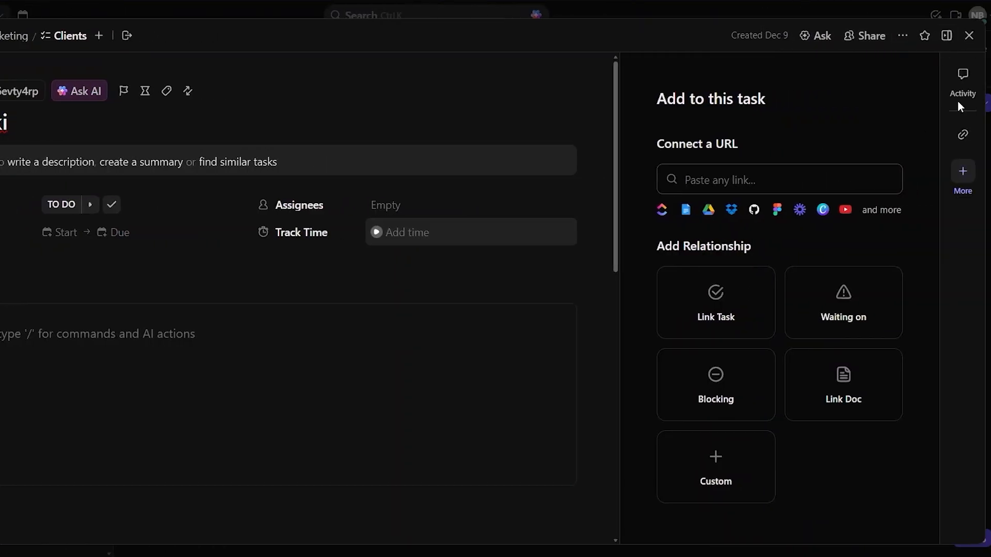
{"action": "left_click", "coordinate": [968, 35]}
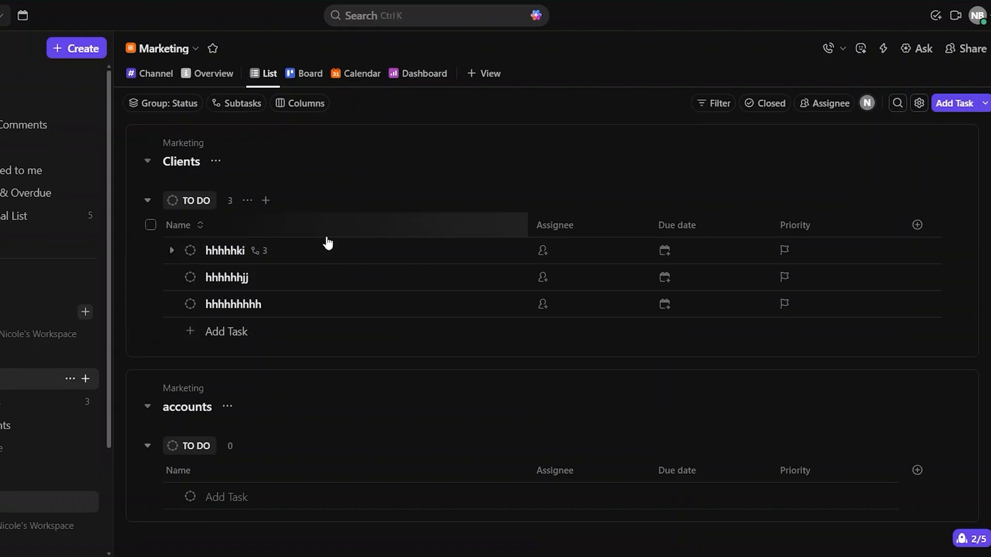
Open the Marketing channel and examine its chat options, message field and the list of spaces, channels and direct messages.
{"action": "left_click", "coordinate": [163, 78]}
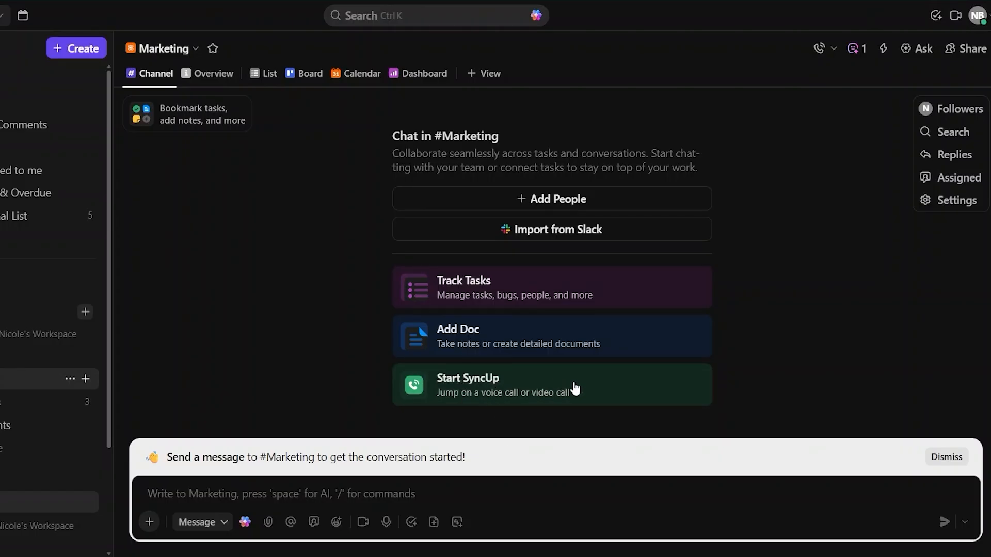
{"action": "left_click", "coordinate": [323, 496]}
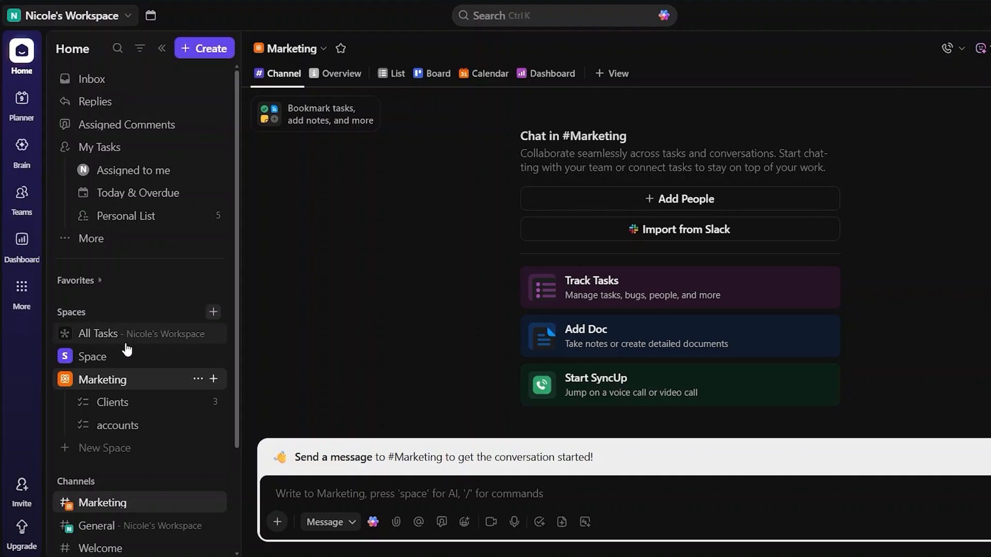
{"action": "scroll", "coordinate": [121, 490], "scroll_direction": "down", "scroll_amount": 3}
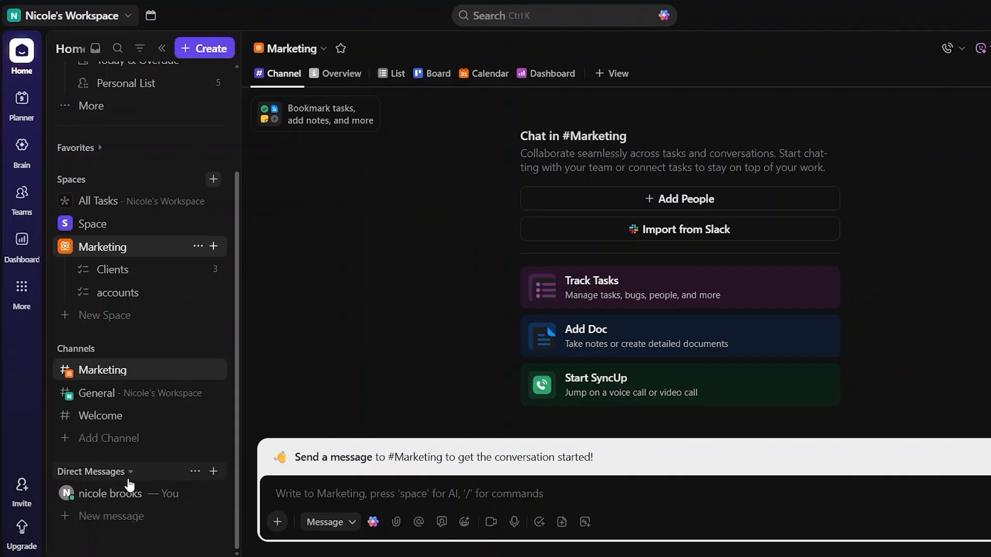
{"action": "scroll", "coordinate": [148, 407], "scroll_direction": "up", "scroll_amount": 3}
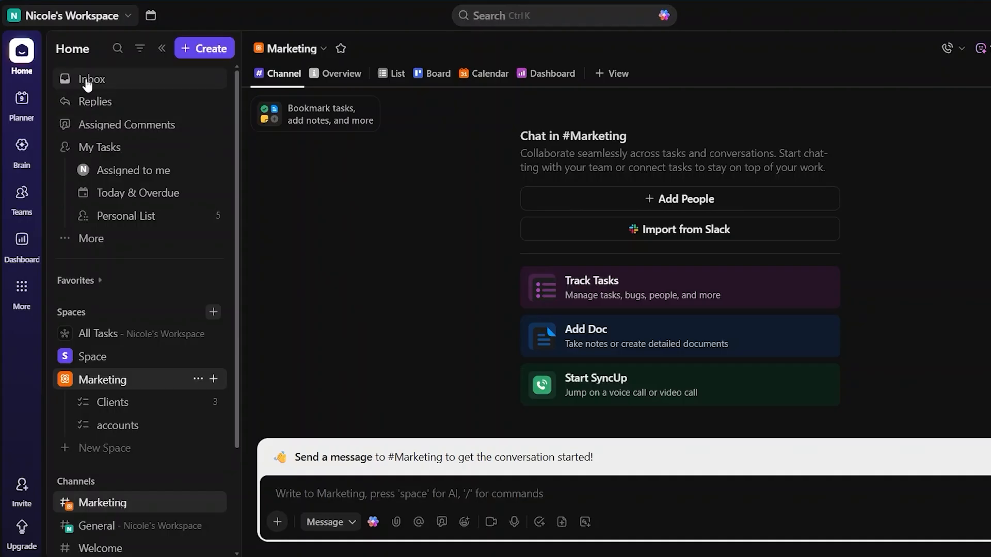
Review the Inbox, Replies and Assigned Comments, including both the comments assigned to me and those delegated by me.
{"action": "left_click", "coordinate": [93, 83]}
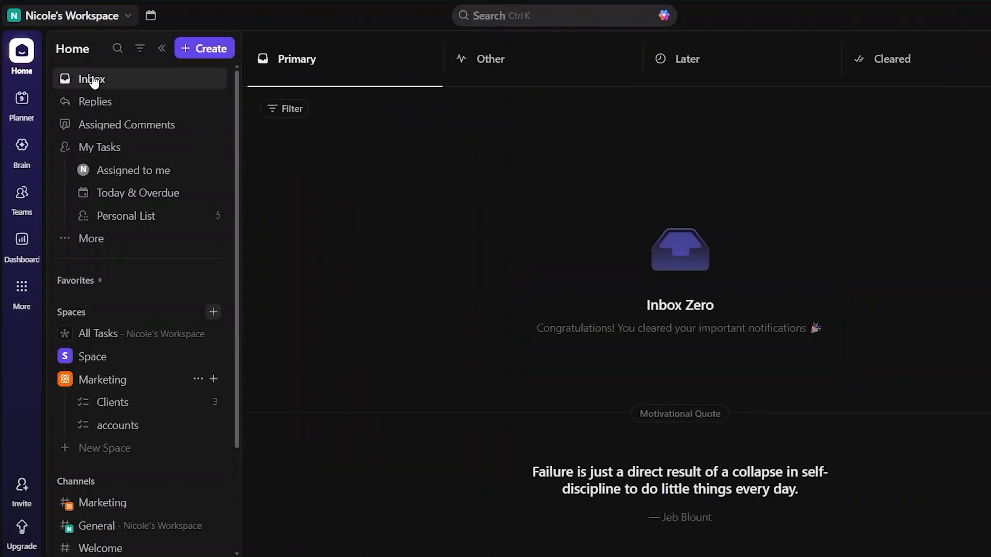
{"action": "left_click", "coordinate": [98, 103]}
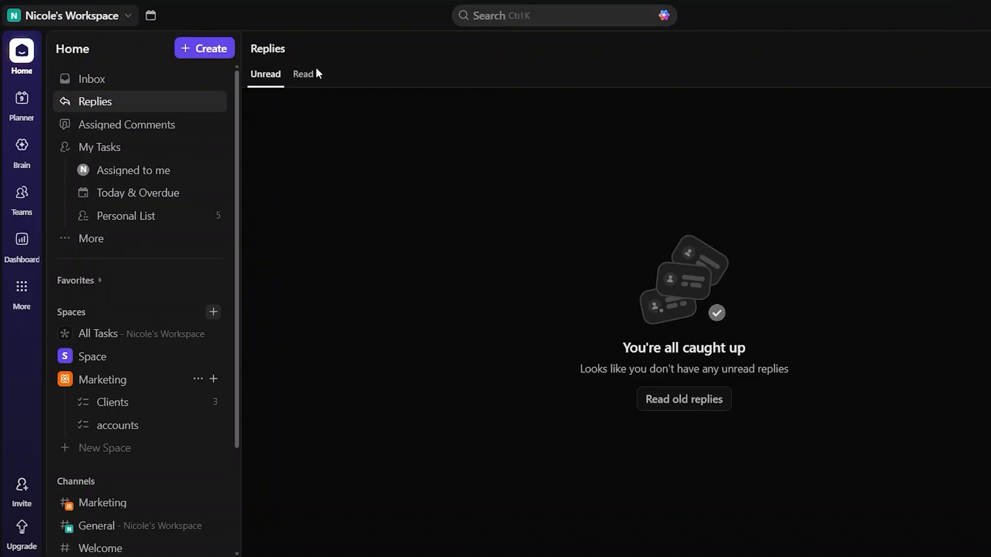
{"action": "left_click", "coordinate": [121, 129]}
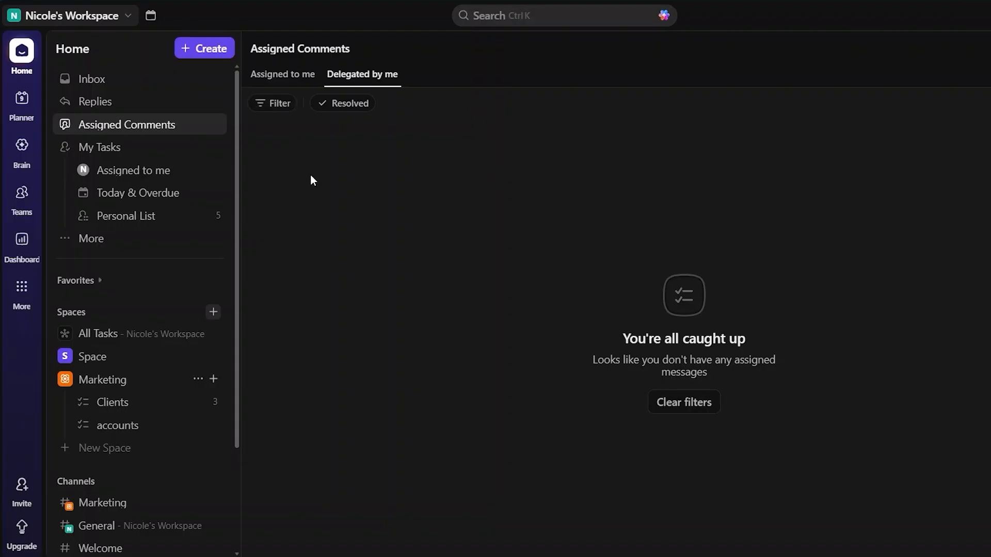
{"action": "left_click", "coordinate": [274, 76]}
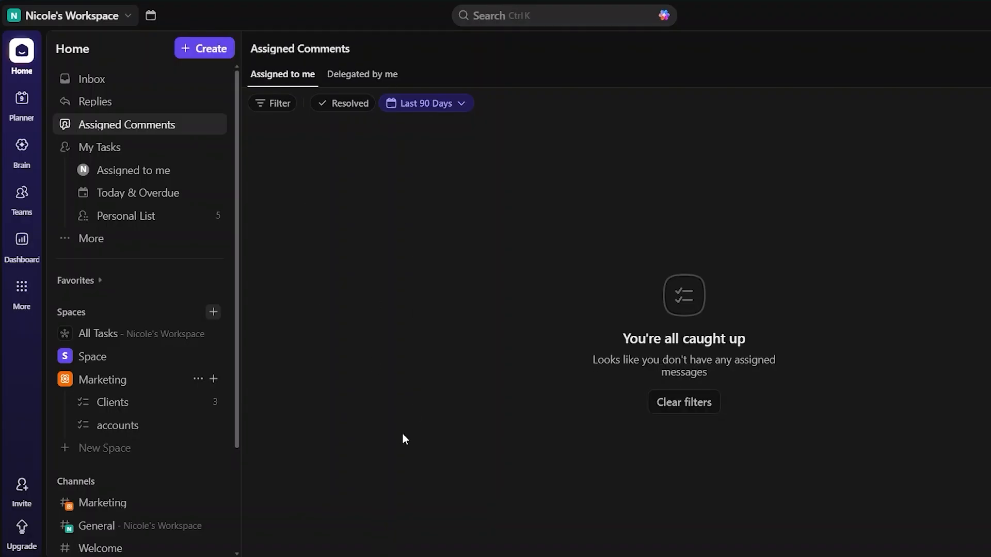
{"action": "left_click", "coordinate": [366, 73]}
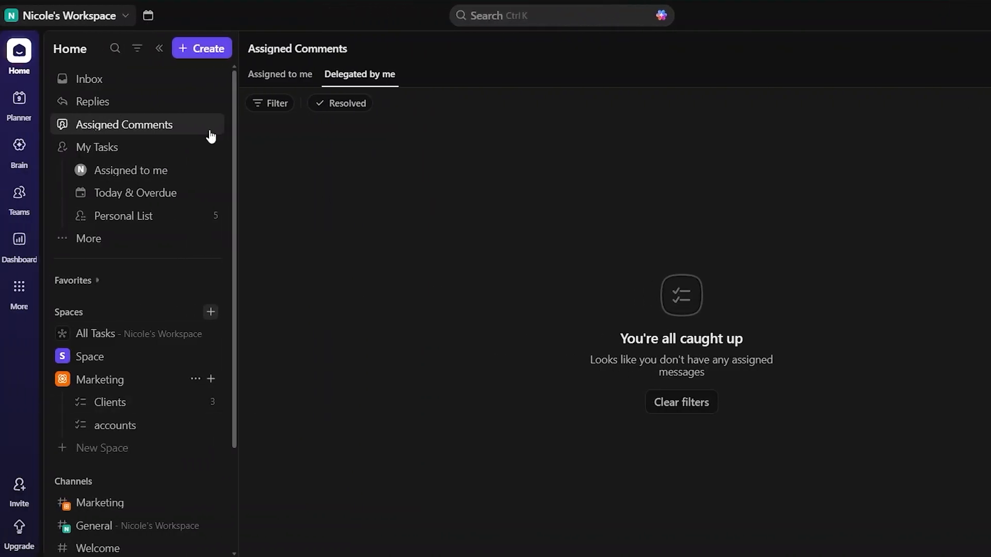
{"action": "scroll", "coordinate": [210, 136], "scroll_direction": "down", "scroll_amount": 1}
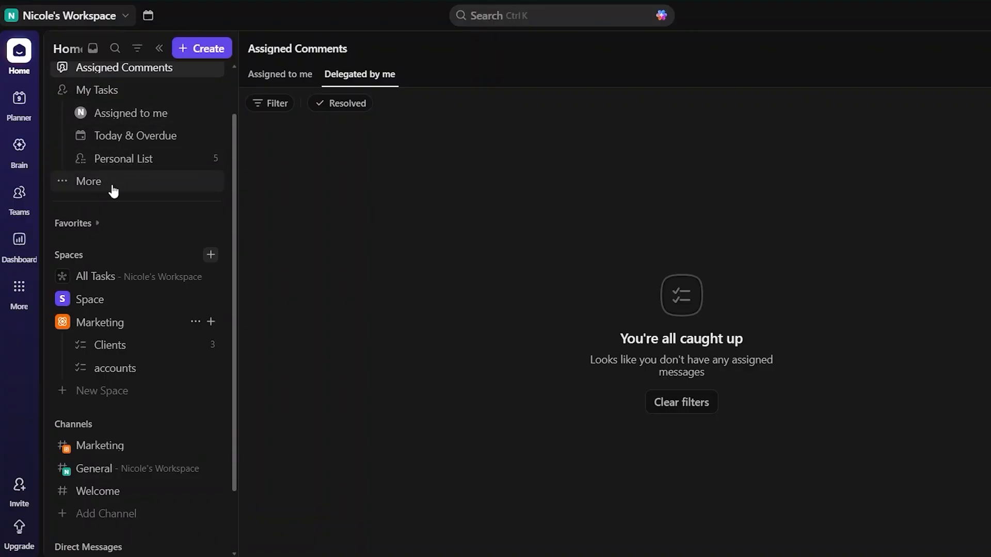
{"action": "scroll", "coordinate": [110, 191], "scroll_direction": "up", "scroll_amount": 1}
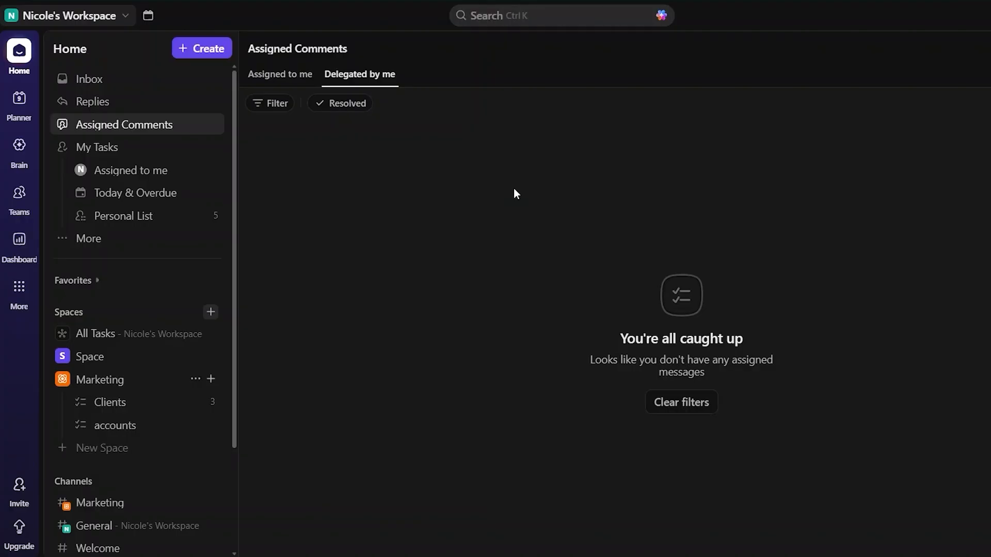
Open the Space overview and examine the recent items and available commands in the workspace search, then close the search.
{"action": "left_click", "coordinate": [98, 359]}
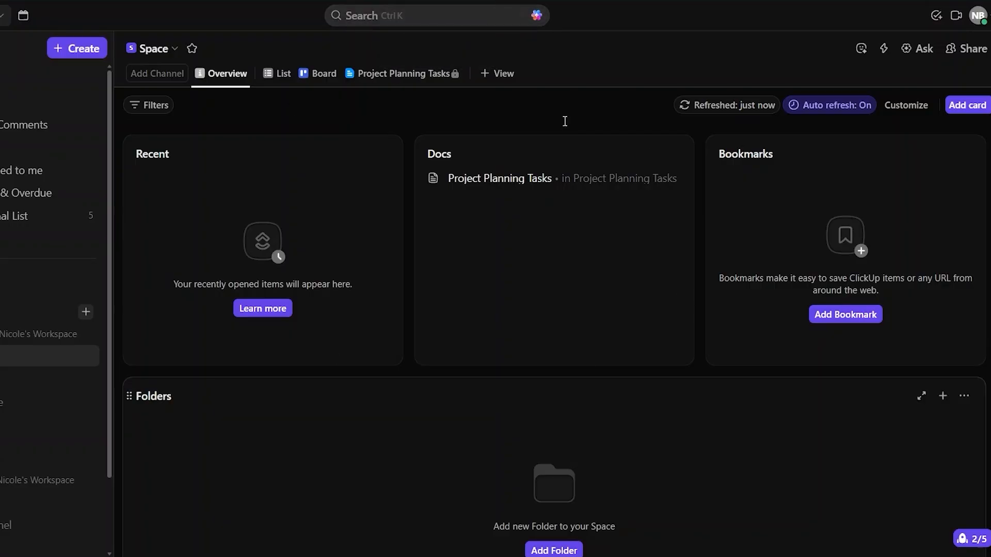
{"action": "left_click", "coordinate": [439, 14]}
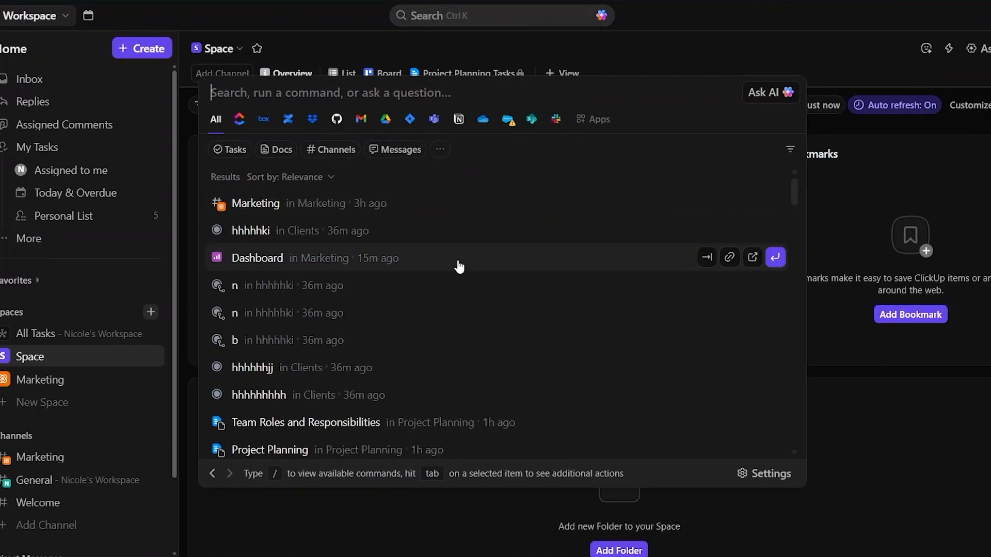
{"action": "scroll", "coordinate": [458, 265], "scroll_direction": "down", "scroll_amount": 5}
{"action": "scroll", "coordinate": [458, 261], "scroll_direction": "down", "scroll_amount": 10}
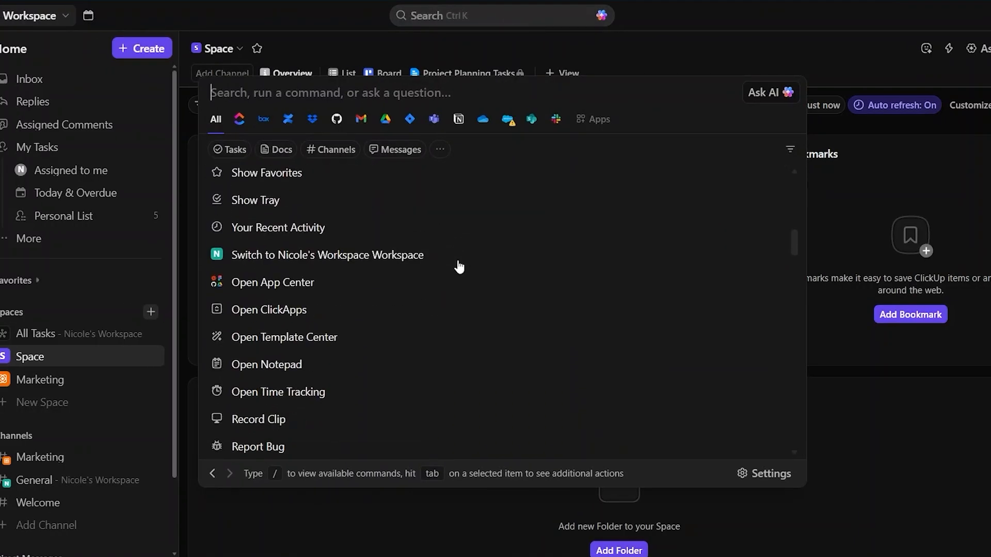
{"action": "scroll", "coordinate": [458, 267], "scroll_direction": "up", "scroll_amount": 12}
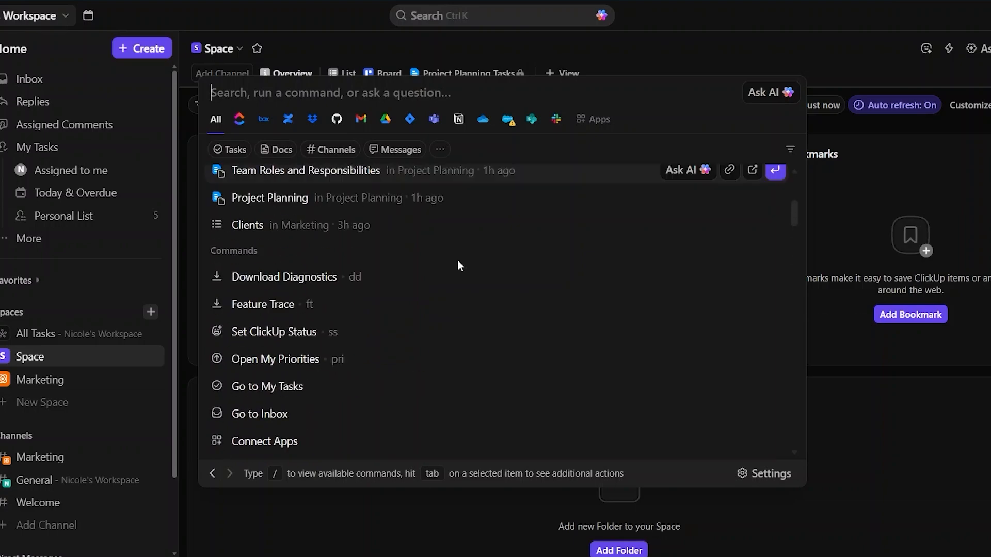
{"action": "scroll", "coordinate": [332, 316], "scroll_direction": "down", "scroll_amount": 5}
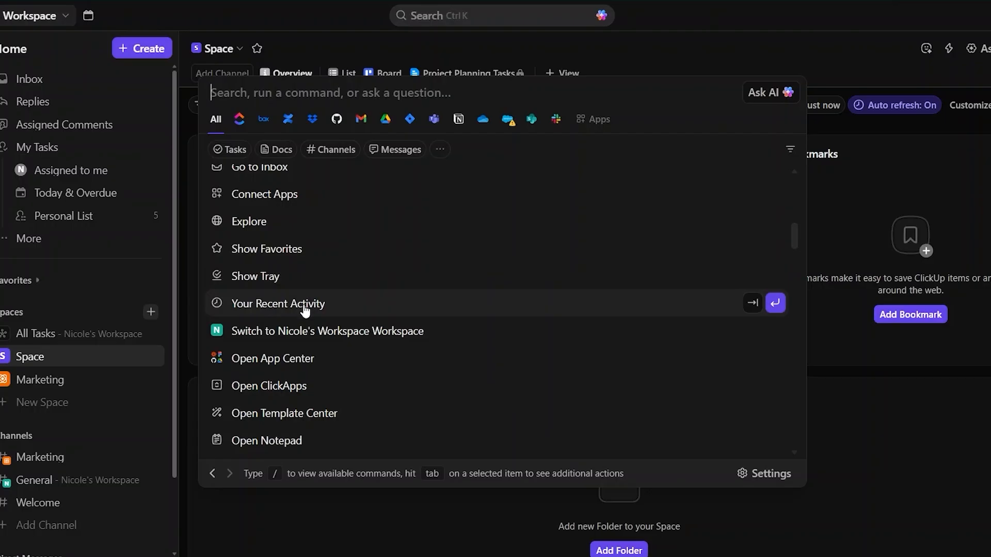
{"action": "scroll", "coordinate": [276, 312], "scroll_direction": "down", "scroll_amount": 3}
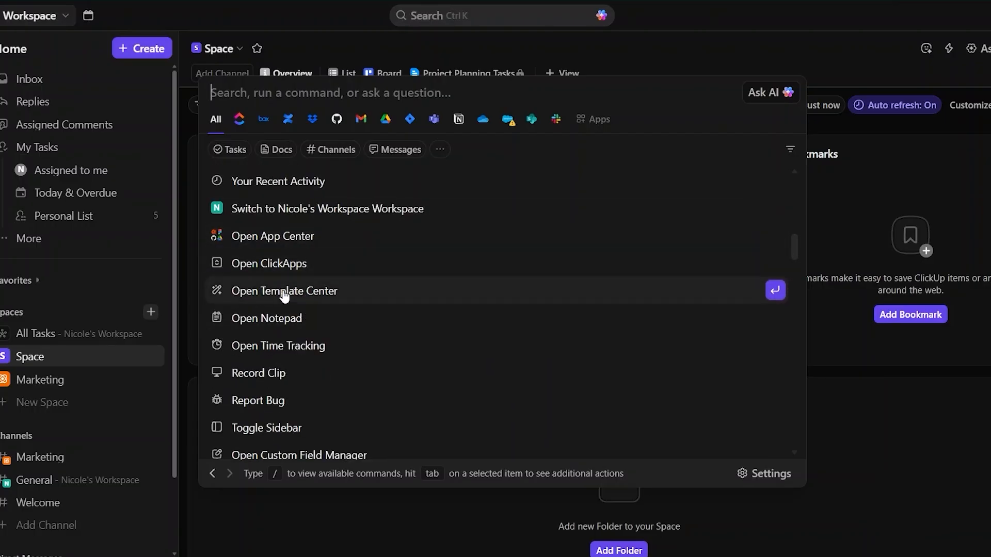
{"action": "scroll", "coordinate": [317, 363], "scroll_direction": "down", "scroll_amount": 1}
{"action": "scroll", "coordinate": [316, 362], "scroll_direction": "down", "scroll_amount": 8}
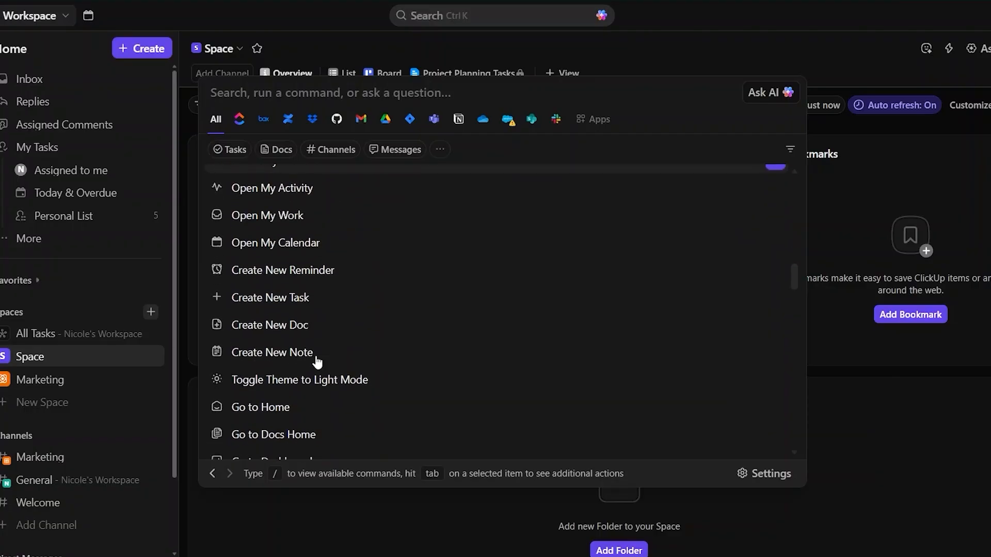
{"action": "scroll", "coordinate": [317, 362], "scroll_direction": "down", "scroll_amount": 1}
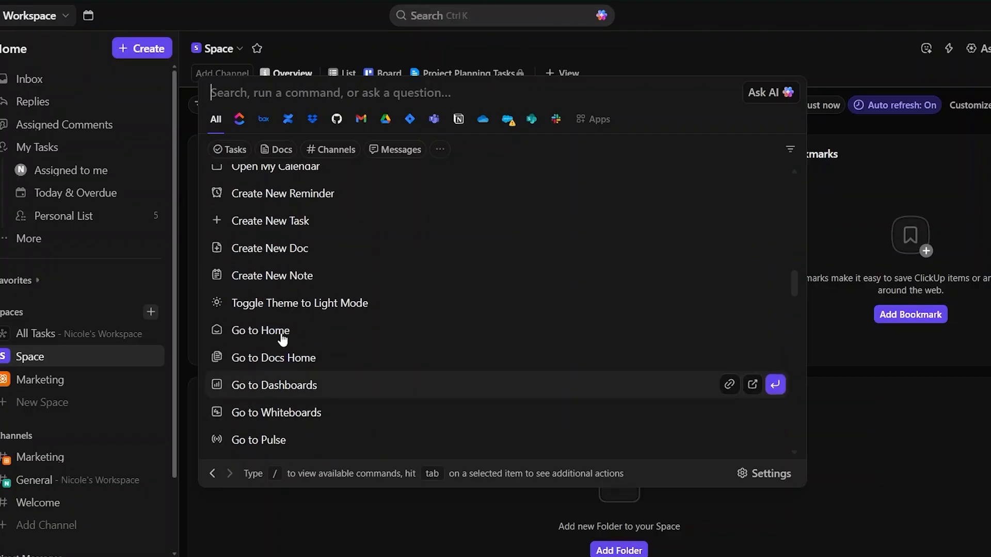
{"action": "left_click", "coordinate": [502, 13]}
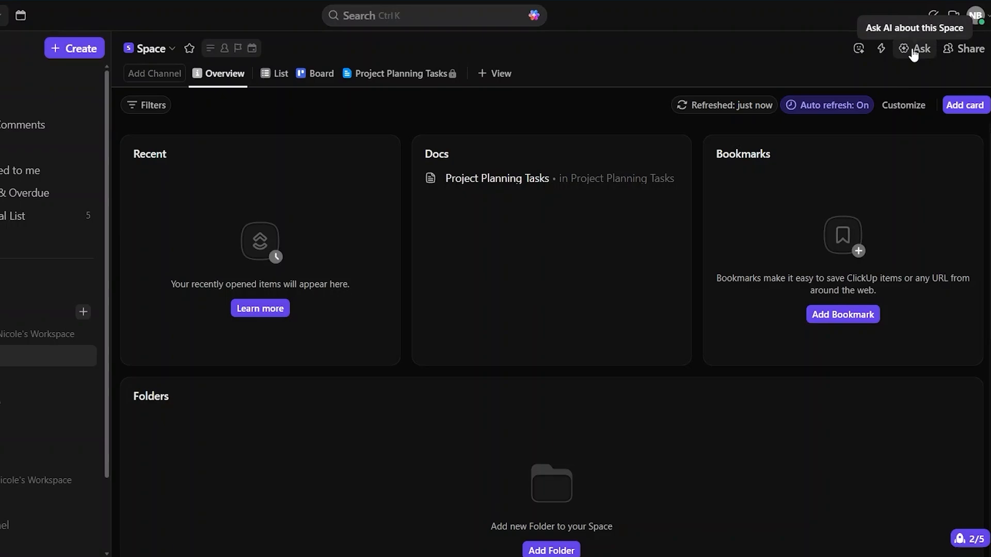
Ask ClickUp Brain "What is assigned to me?" about the Space, follow up with "Create a new task for me", and close the assistant.
{"action": "left_click", "coordinate": [913, 50]}
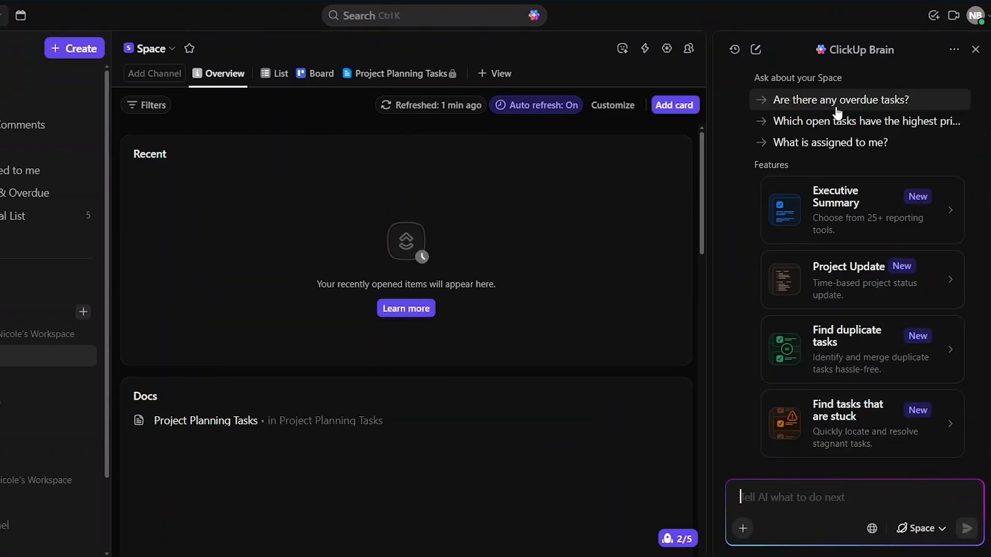
{"action": "type", "text": "2"}
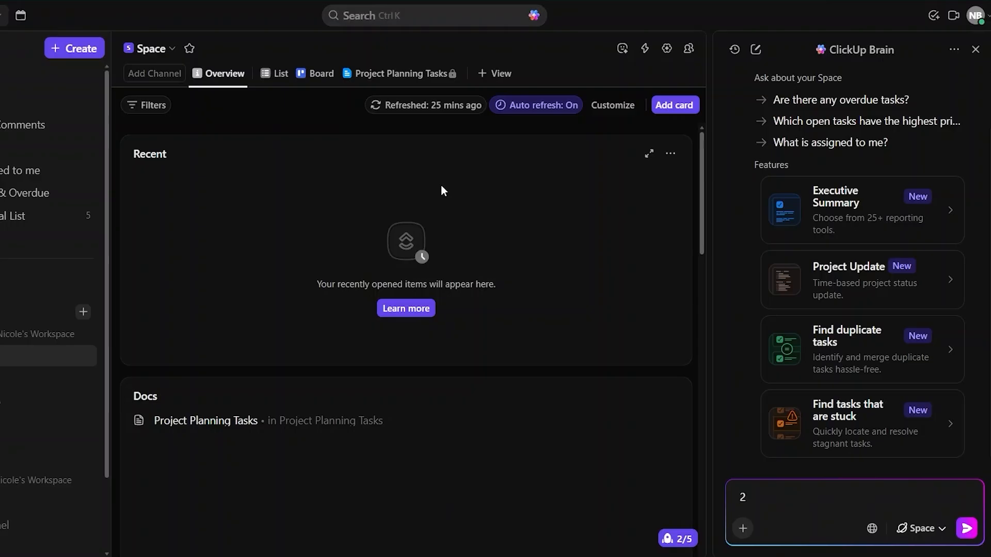
{"action": "key", "text": "BackSpace"}
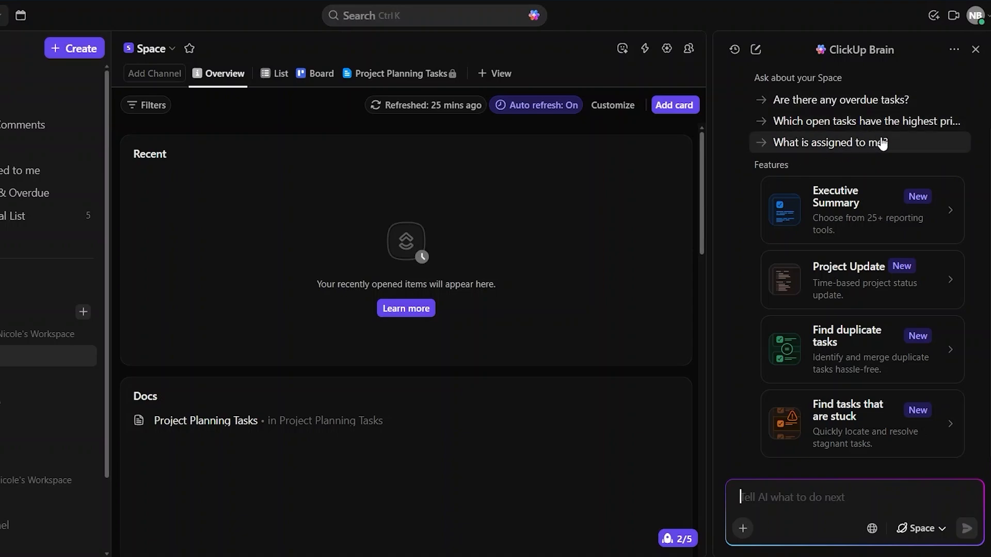
{"action": "left_click", "coordinate": [836, 152]}
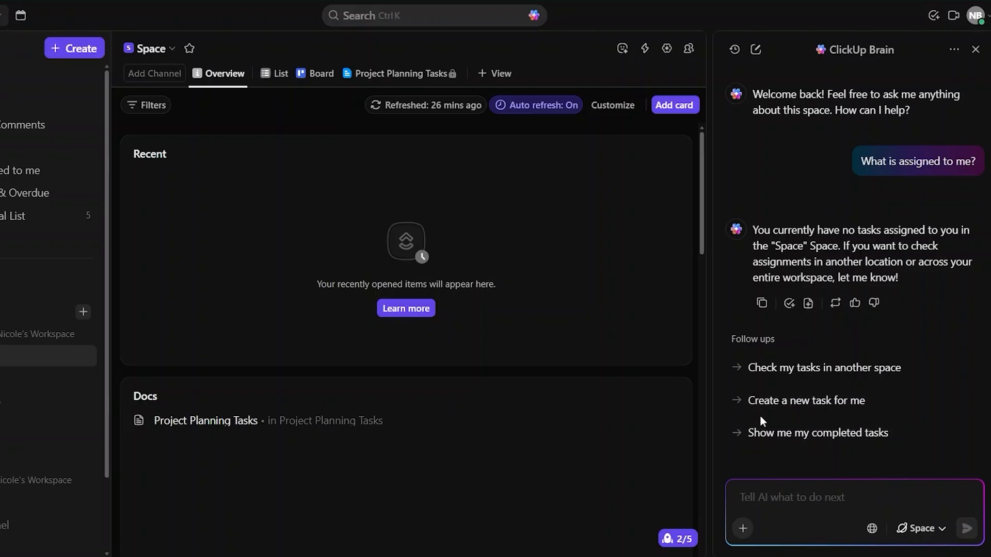
{"action": "left_click", "coordinate": [797, 402]}
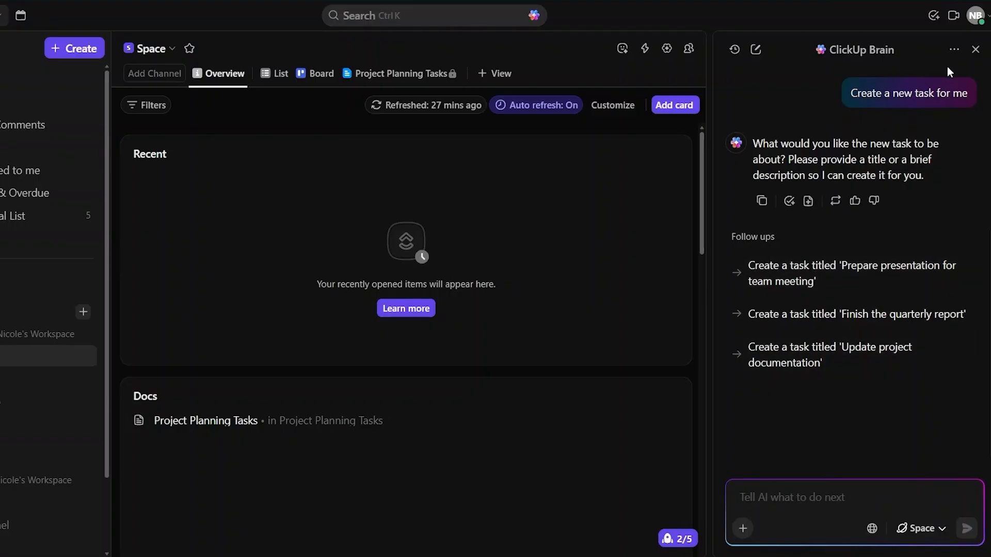
{"action": "left_click", "coordinate": [974, 50]}
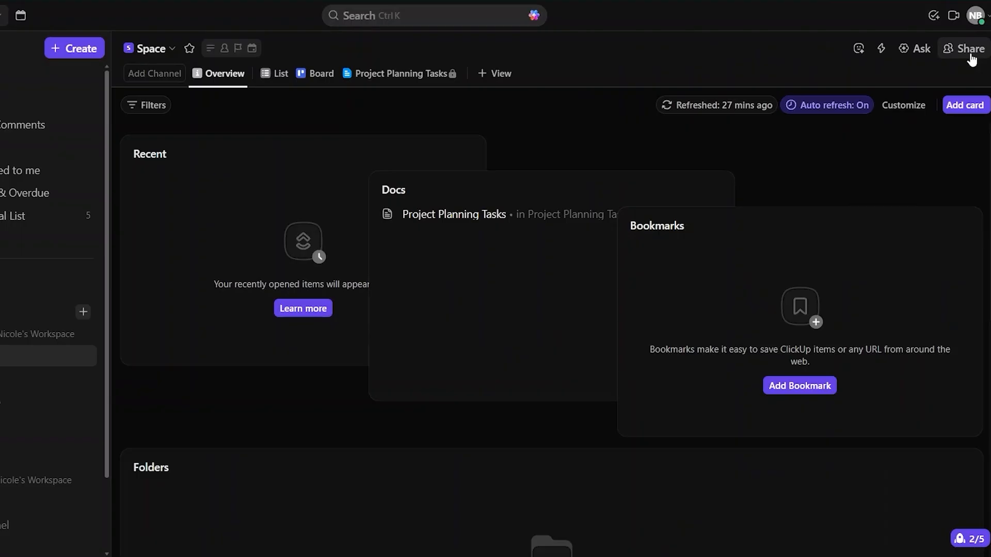
Have ClickUp Brain find duplicate tasks in the Space, review its report, and close the assistant.
{"action": "left_click", "coordinate": [917, 49]}
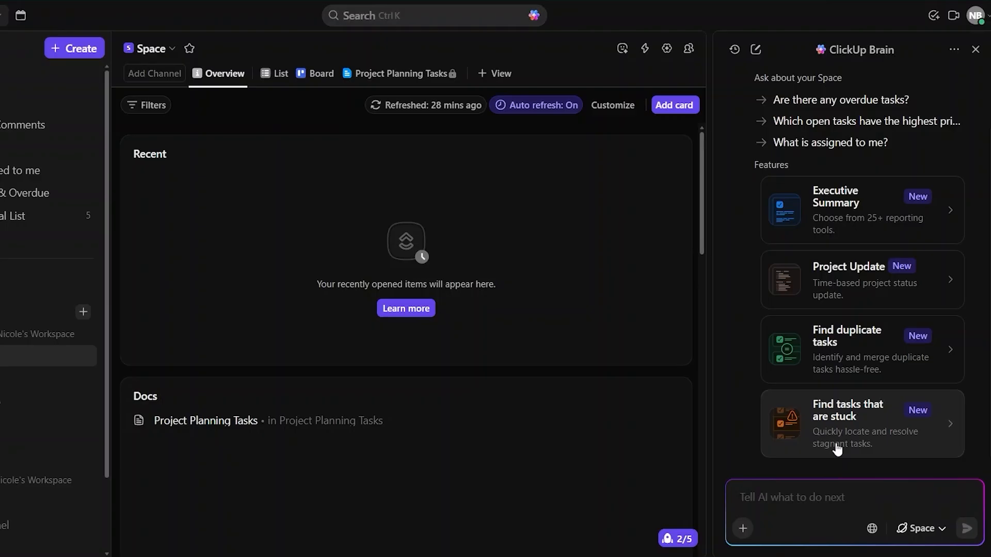
{"action": "left_click", "coordinate": [845, 347]}
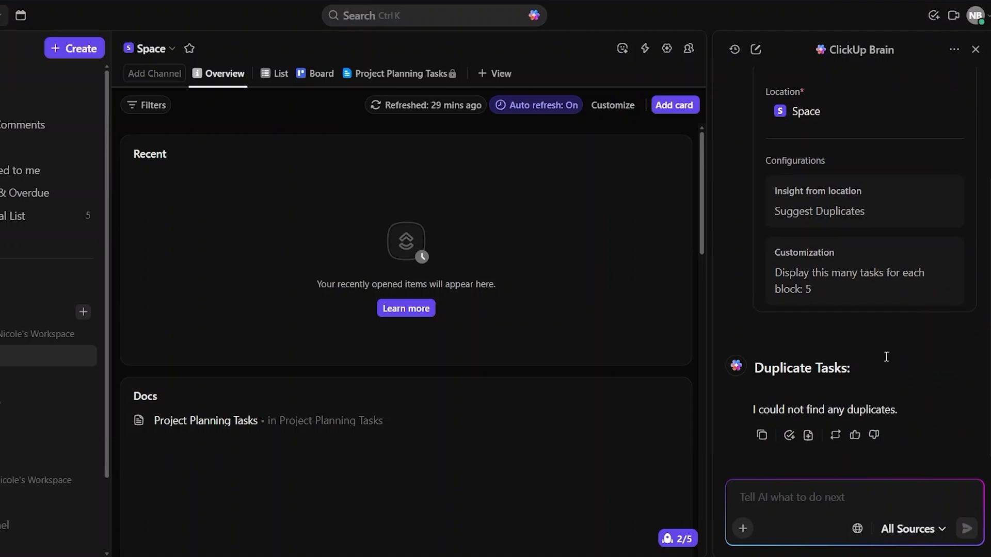
{"action": "scroll", "coordinate": [884, 351], "scroll_direction": "up", "scroll_amount": 3}
{"action": "scroll", "coordinate": [884, 346], "scroll_direction": "down", "scroll_amount": 3}
{"action": "scroll", "coordinate": [884, 345], "scroll_direction": "up", "scroll_amount": 3}
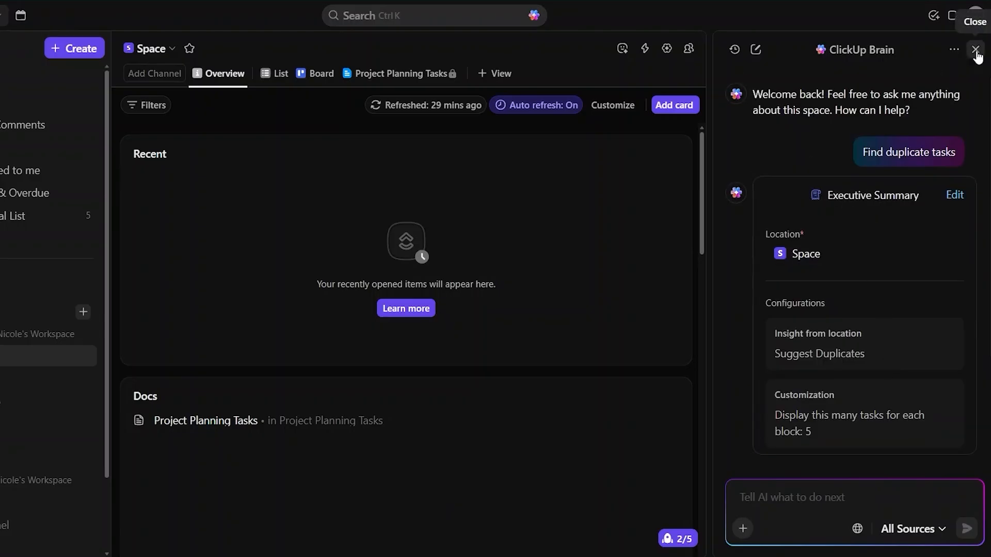
{"action": "left_click", "coordinate": [975, 50]}
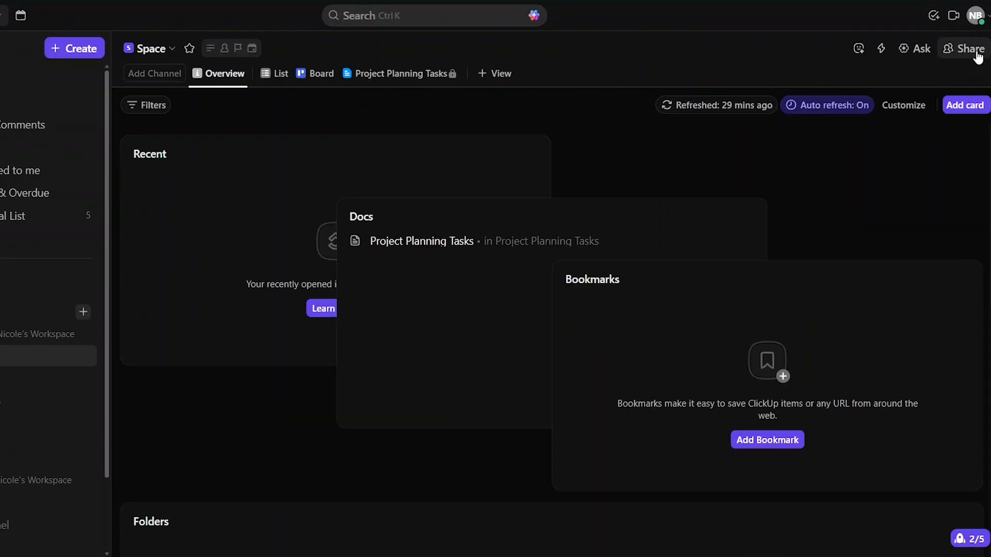
Ask ClickUp Brain about the Space with the prompt "give me a list of tasks for efficient task management in doc".
{"action": "left_click", "coordinate": [912, 49]}
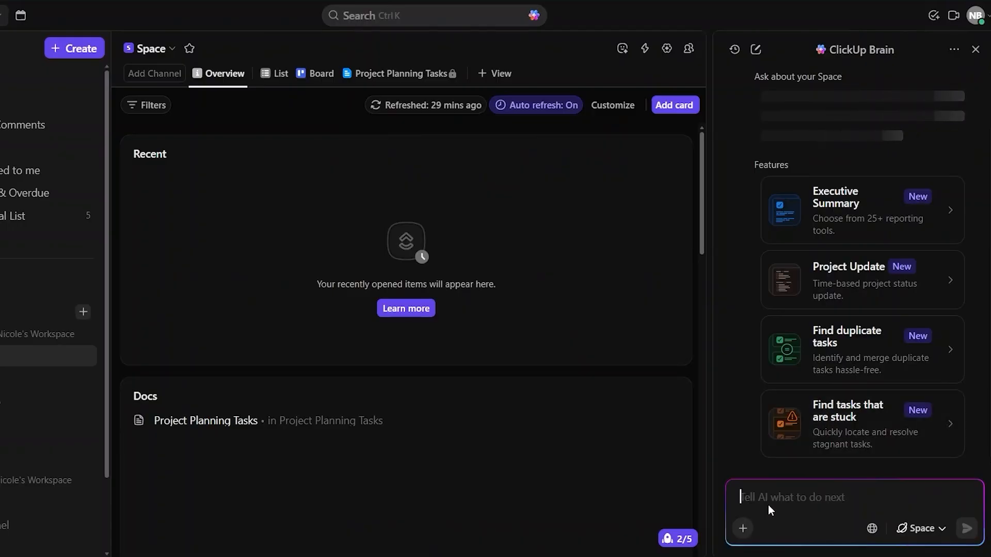
{"action": "type", "text": "give me a list"}
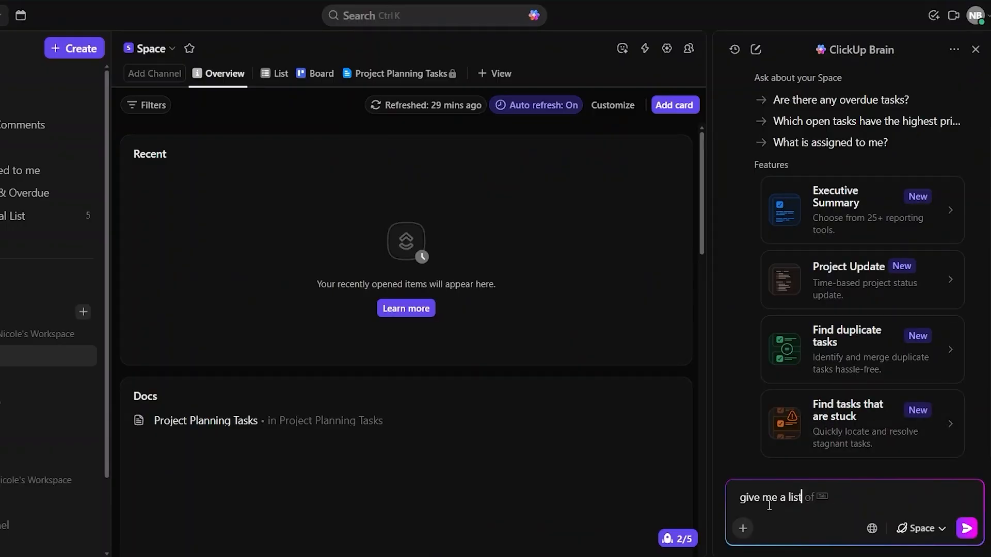
{"action": "key", "text": "Tab"}
{"action": "type", "text": "tasks for efficient tas"}
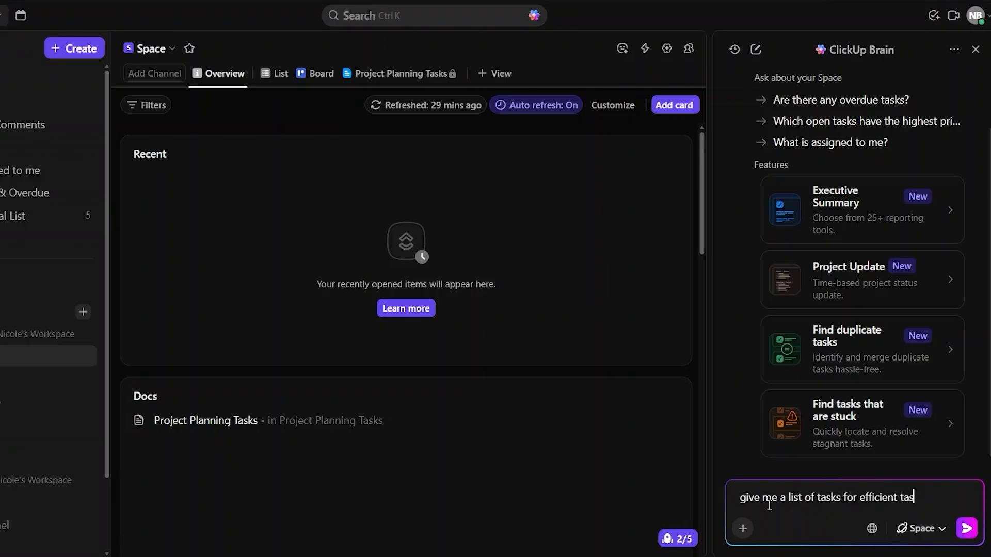
{"action": "type", "text": "k management"}
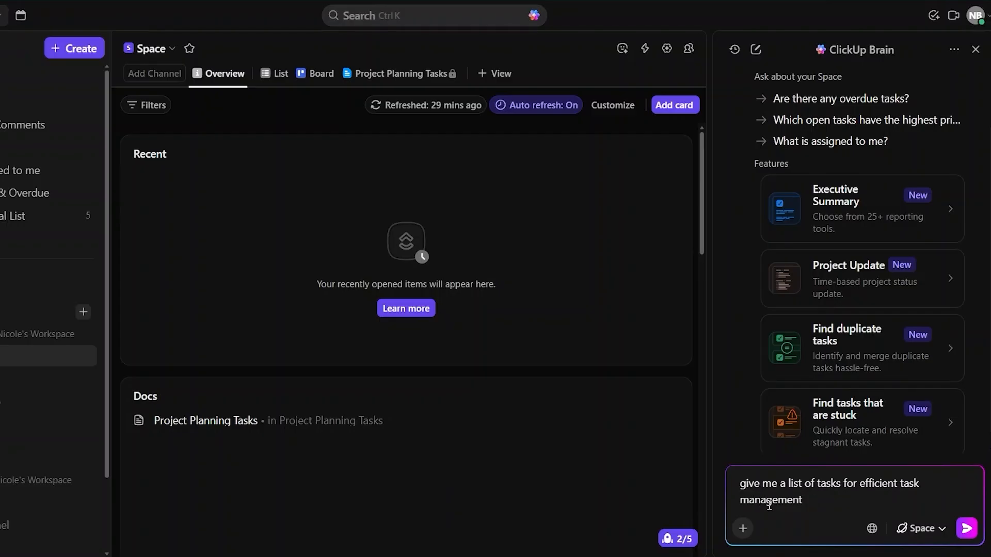
{"action": "type", "text": " in doc"}
{"action": "left_click", "coordinate": [967, 528]}
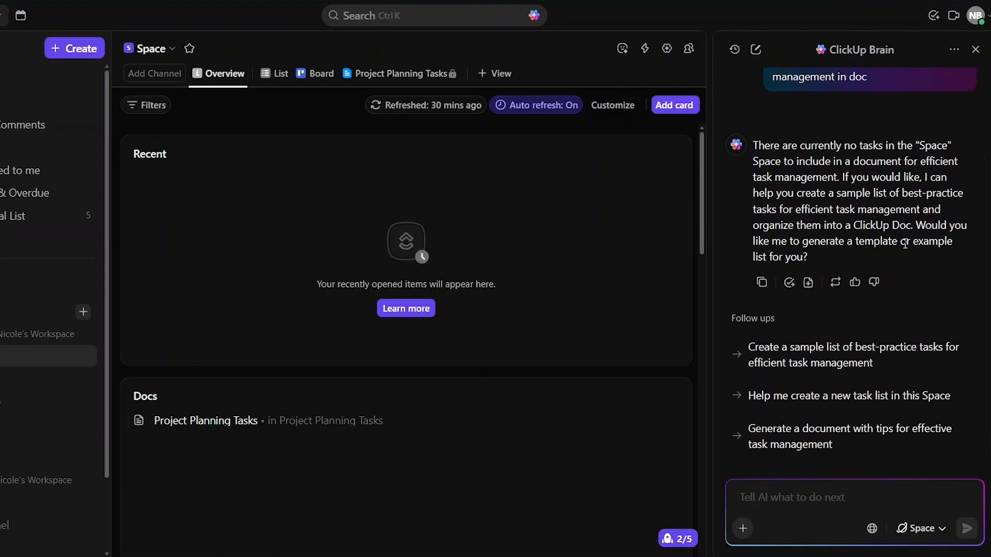
Have ClickUp Brain create a sample list of best-practice tasks for efficient task management, and review the generated doc with the assistant closed.
{"action": "left_click", "coordinate": [785, 363]}
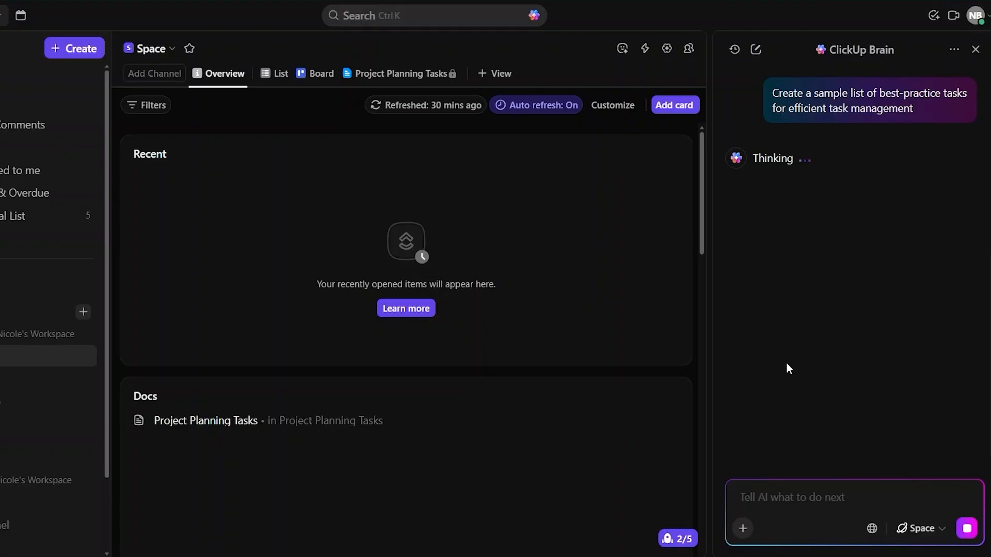
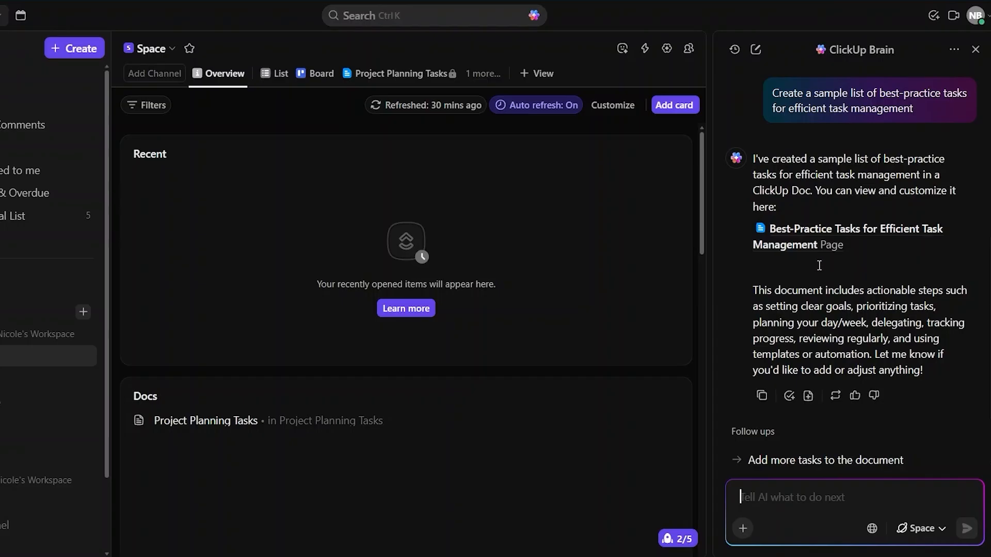
{"action": "left_click", "coordinate": [801, 243]}
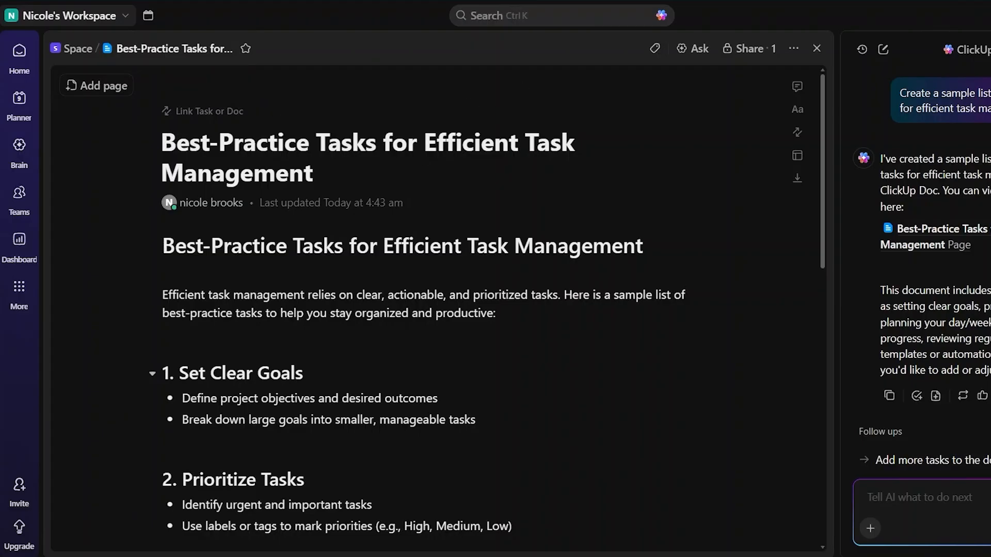
{"action": "left_click", "coordinate": [990, 49]}
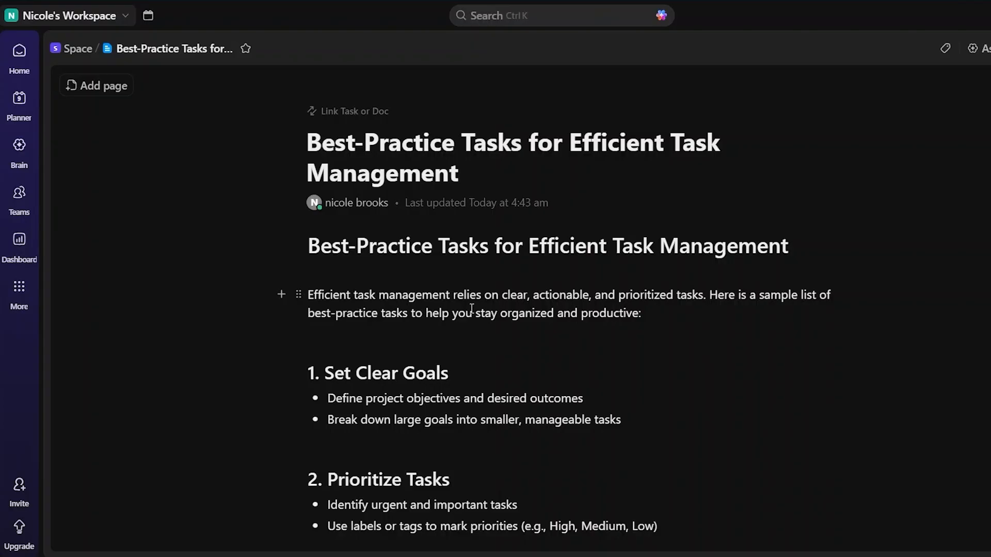
{"action": "scroll", "coordinate": [472, 308], "scroll_direction": "down", "scroll_amount": 10}
{"action": "scroll", "coordinate": [471, 308], "scroll_direction": "up", "scroll_amount": 10}
Link the Team Roles and Responsibilities doc to the Best-Practice Tasks page and check the page's relationship list.
{"action": "left_click", "coordinate": [325, 112]}
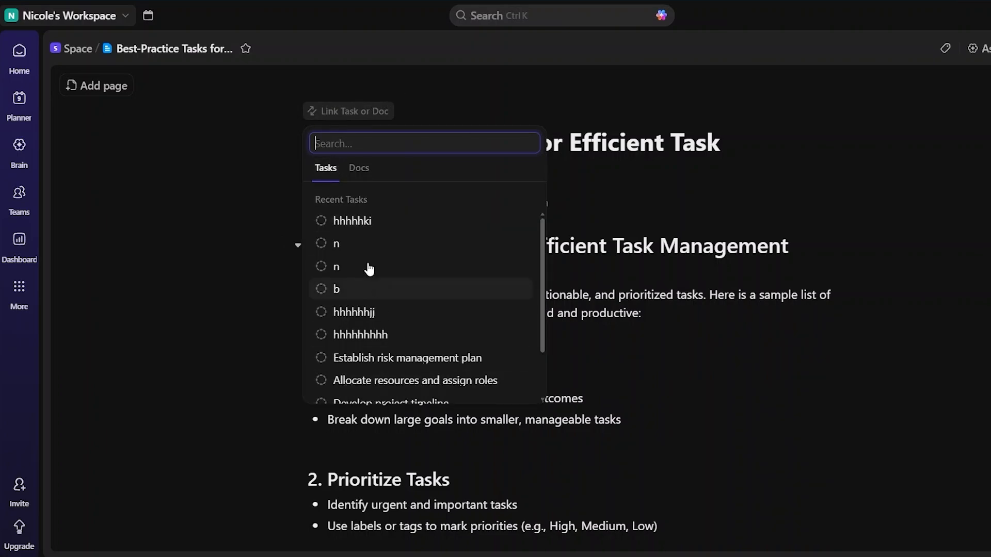
{"action": "left_click", "coordinate": [358, 170]}
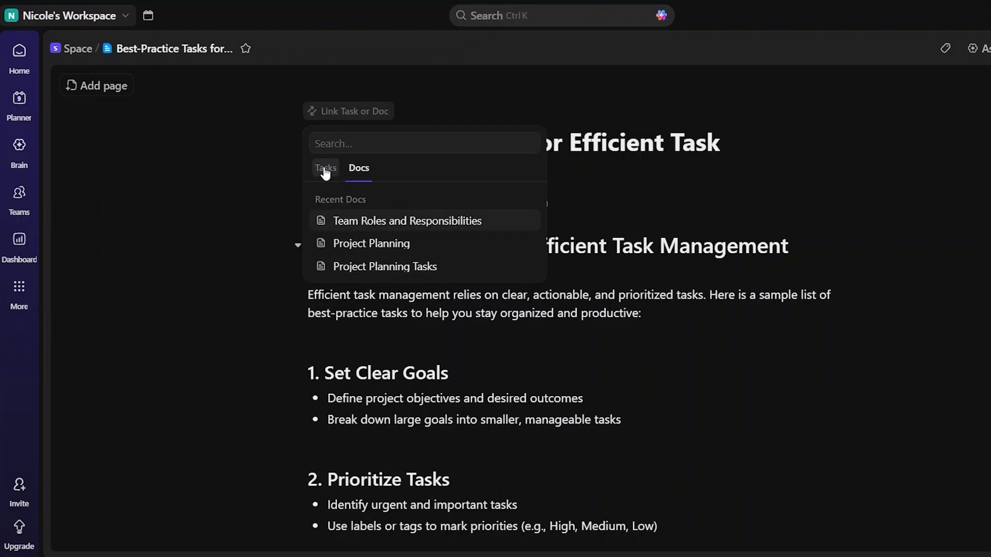
{"action": "left_click", "coordinate": [384, 221]}
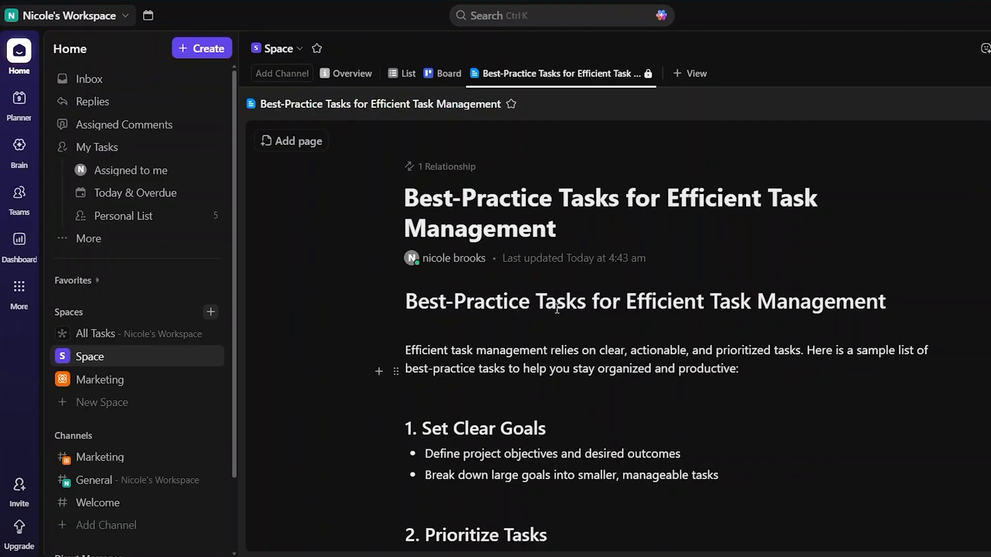
{"action": "left_click", "coordinate": [431, 168]}
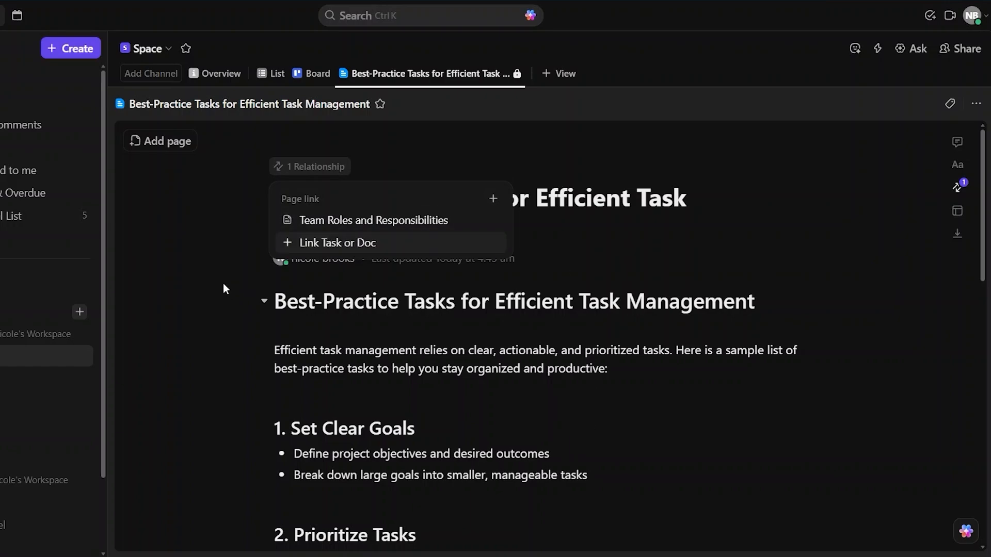
{"action": "left_click", "coordinate": [197, 268]}
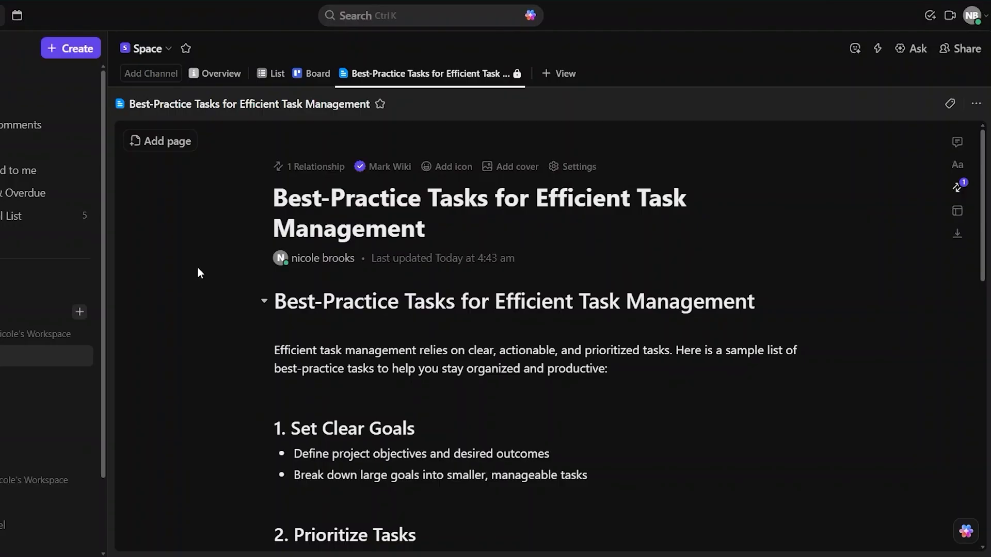
Examine the Best-Practice Tasks page's style settings, from font and page width to header, sections, focus mode and stats, and close them.
{"action": "scroll", "coordinate": [442, 354], "scroll_direction": "down", "scroll_amount": 5}
{"action": "scroll", "coordinate": [283, 184], "scroll_direction": "up", "scroll_amount": 5}
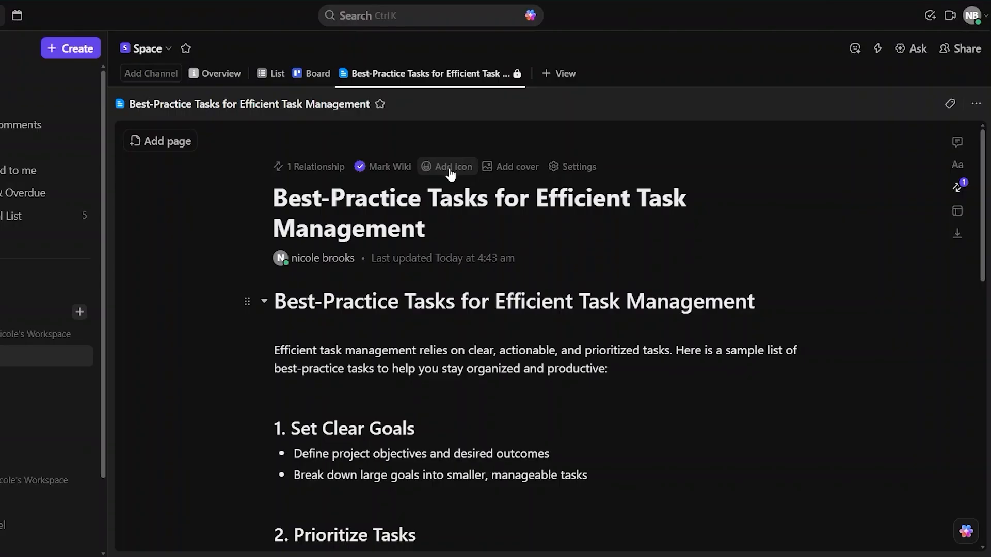
{"action": "left_click", "coordinate": [580, 173]}
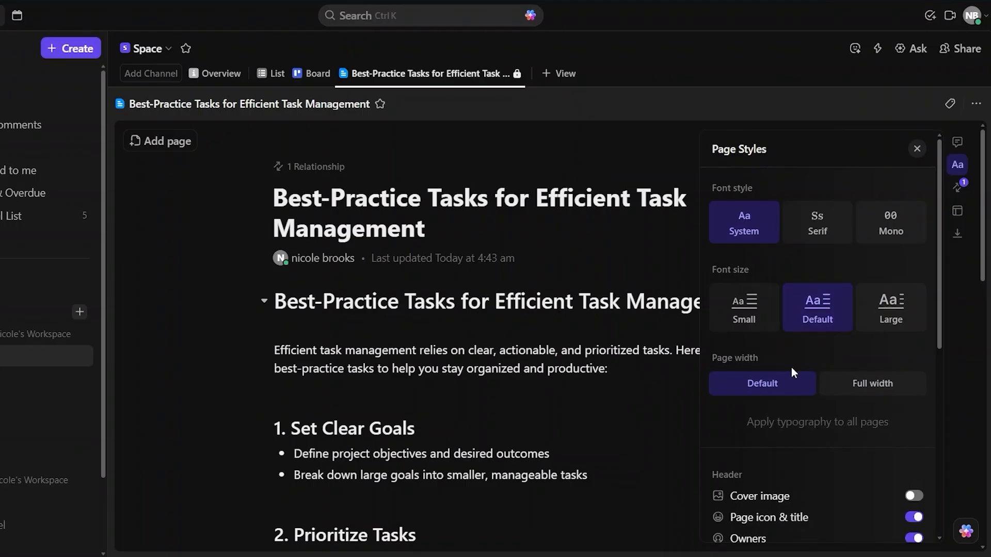
{"action": "scroll", "coordinate": [791, 367], "scroll_direction": "down", "scroll_amount": 2}
{"action": "scroll", "coordinate": [792, 369], "scroll_direction": "down", "scroll_amount": 4}
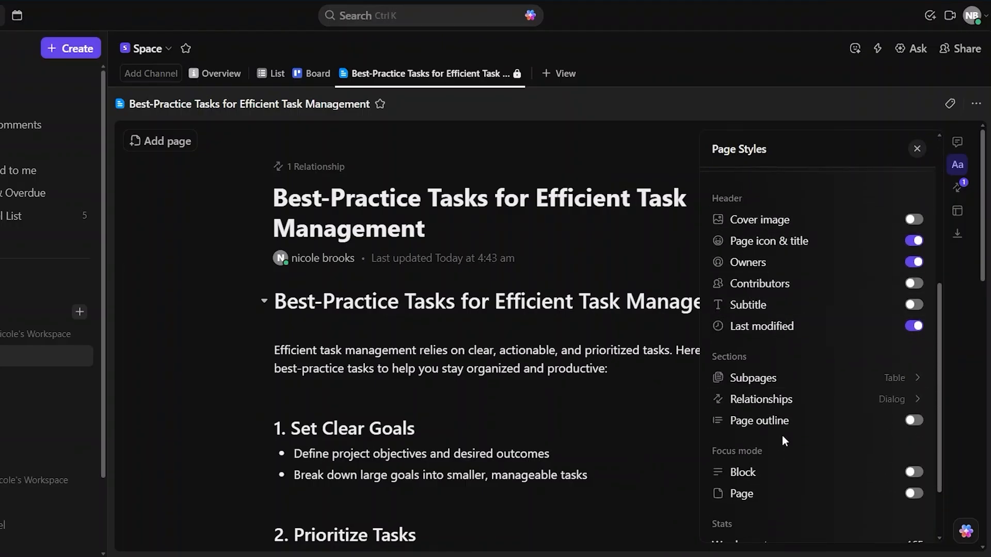
{"action": "scroll", "coordinate": [783, 435], "scroll_direction": "down", "scroll_amount": 2}
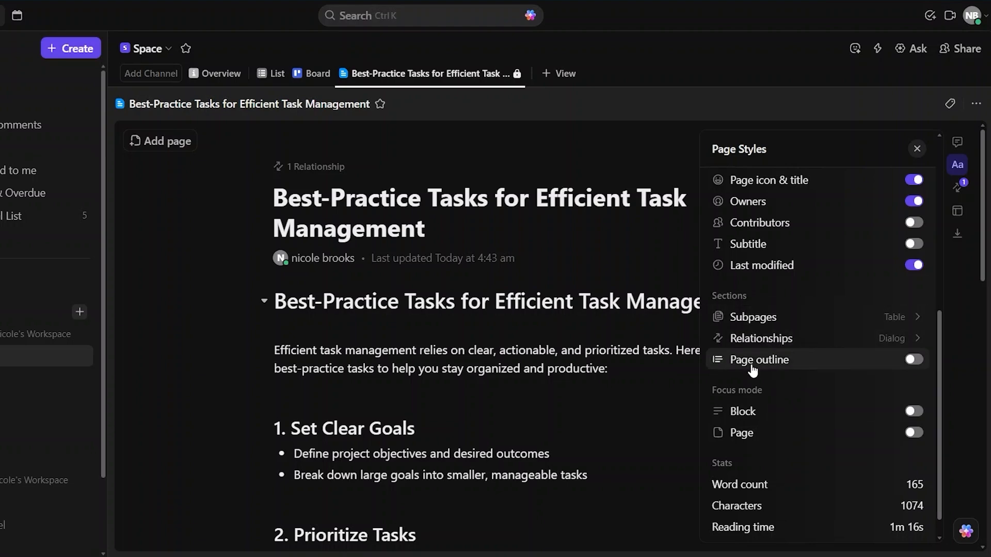
{"action": "scroll", "coordinate": [786, 482], "scroll_direction": "down", "scroll_amount": 1}
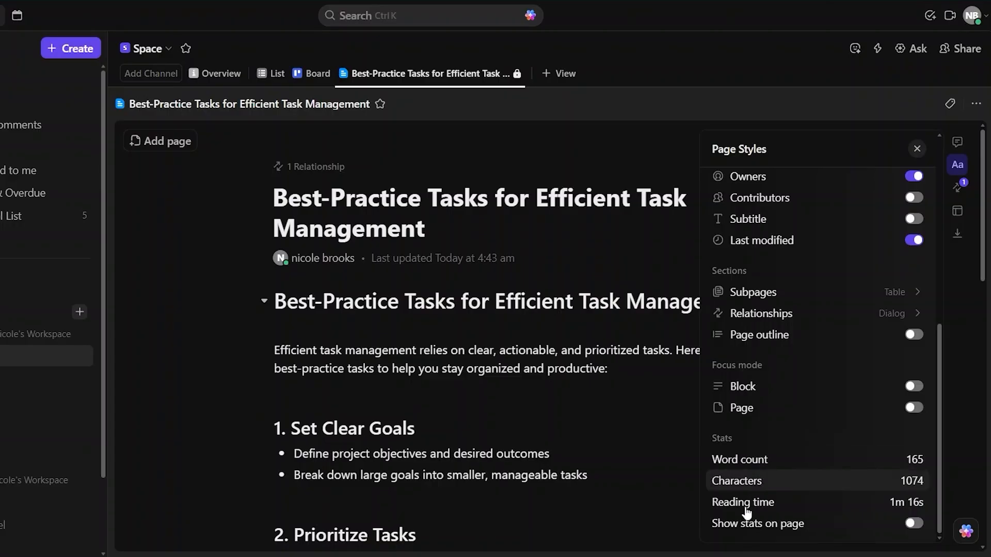
{"action": "left_click", "coordinate": [665, 425]}
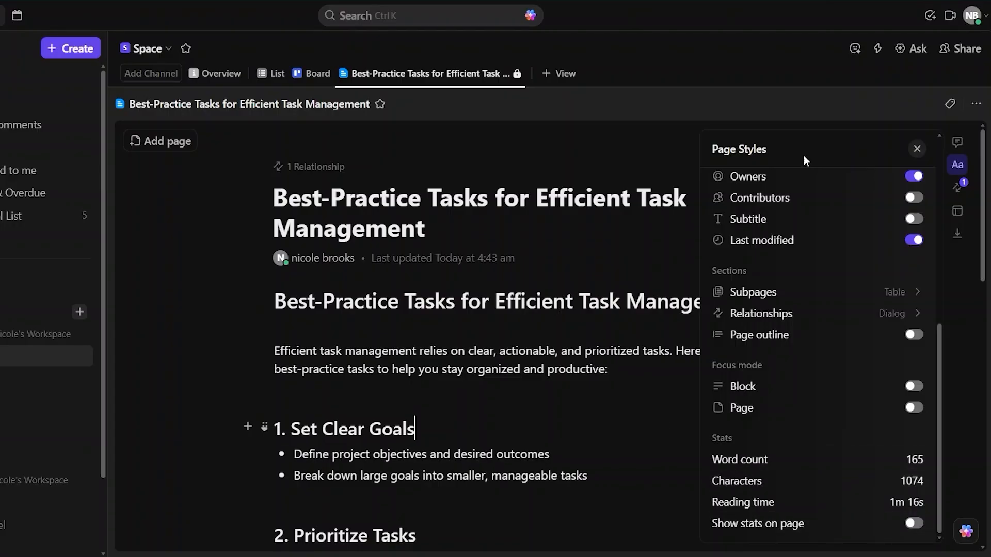
{"action": "left_click", "coordinate": [916, 149]}
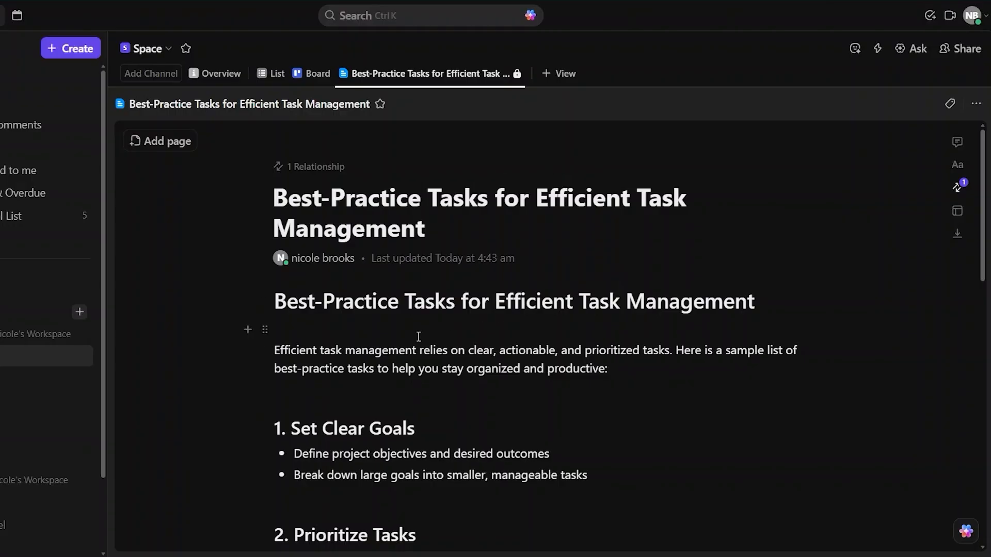
Have ClickUp Brain improve the "1. Set Clear Goals" heading and follow up with the prompt "list eg goals".
{"action": "scroll", "coordinate": [417, 336], "scroll_direction": "down", "scroll_amount": 2}
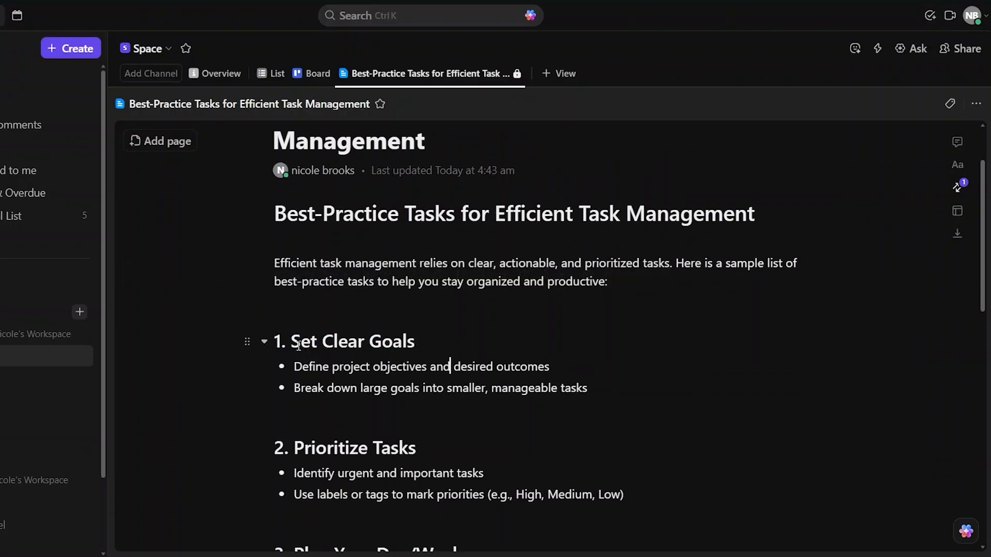
{"action": "left_click_drag", "start_coordinate": [292, 341], "coordinate": [416, 343]}
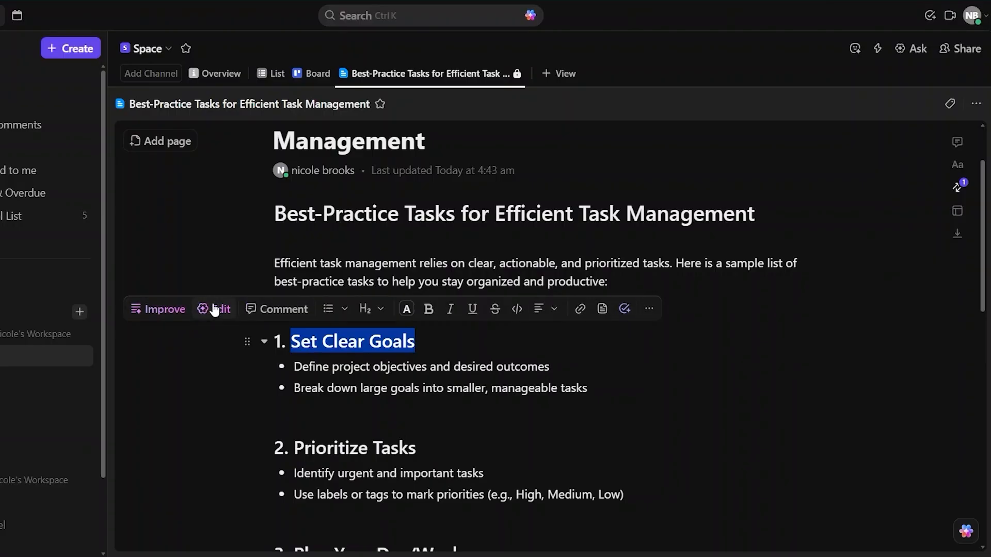
{"action": "left_click", "coordinate": [175, 308]}
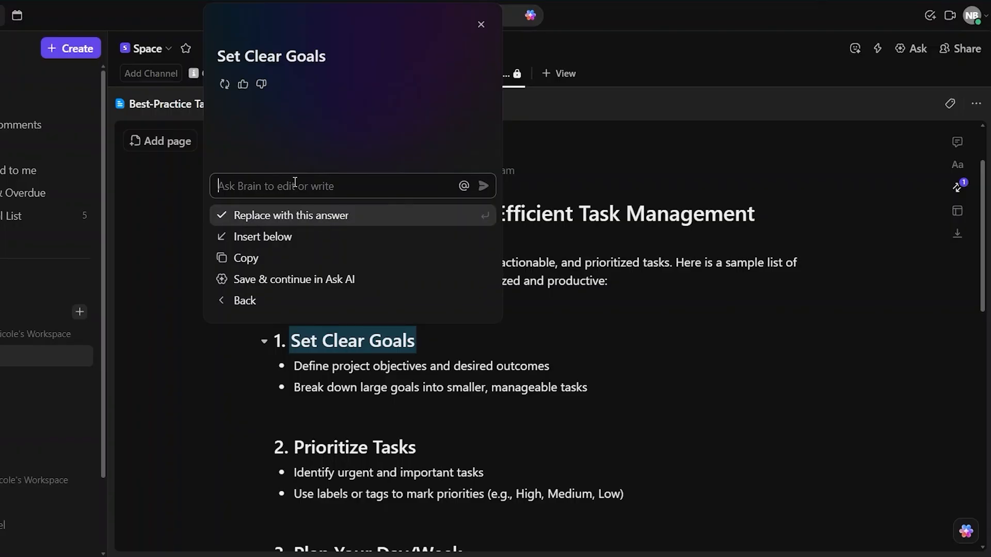
{"action": "type", "text": "mak"}
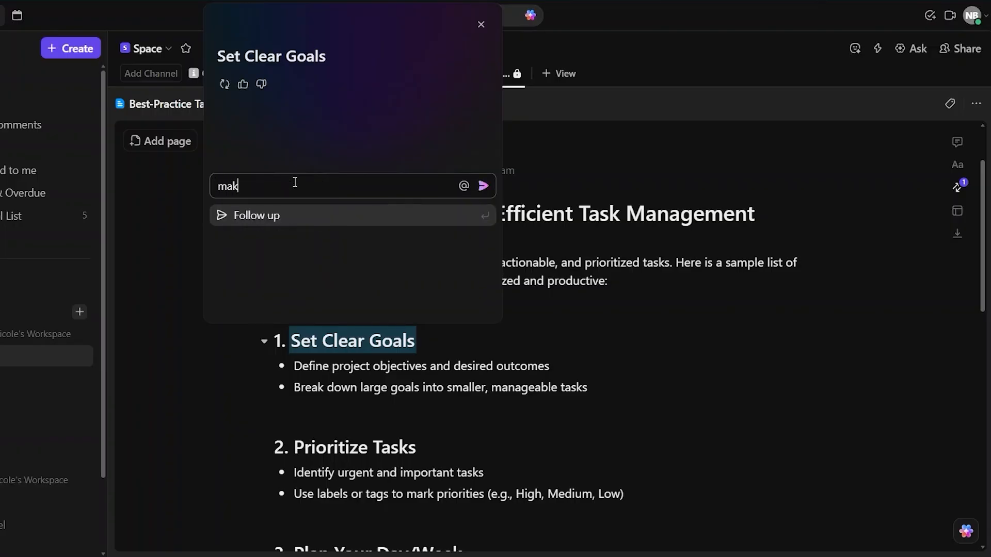
{"action": "type", "text": "e it"}
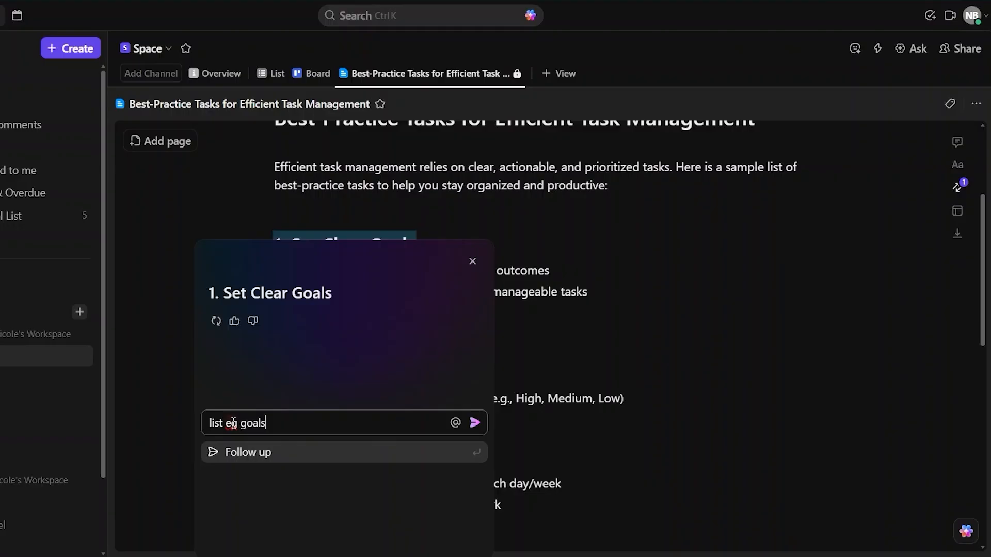
{"action": "left_click", "coordinate": [474, 422]}
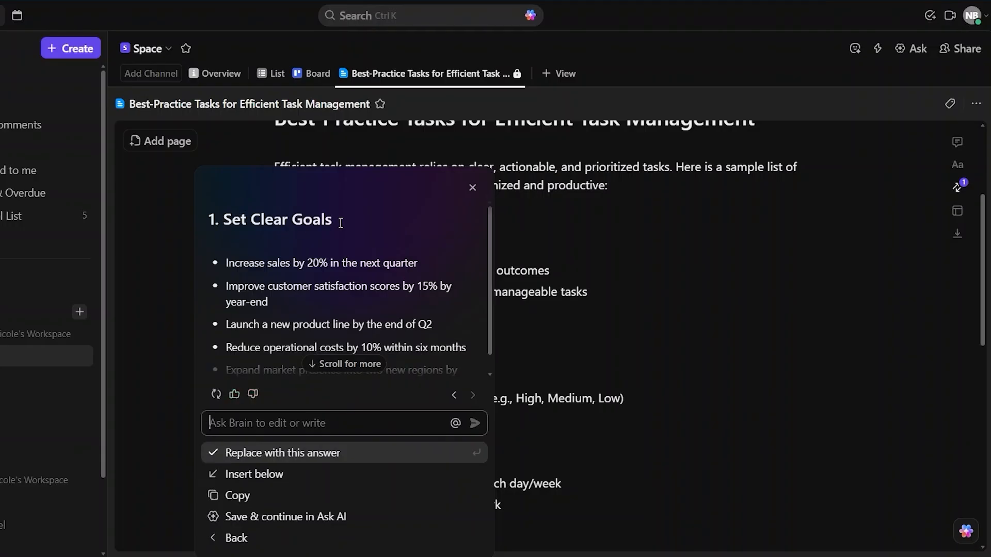
Review Brain's example goals, insert them below the "1. Set Clear Goals" heading, and check the section in the doc.
{"action": "scroll", "coordinate": [323, 310], "scroll_direction": "down", "scroll_amount": 1}
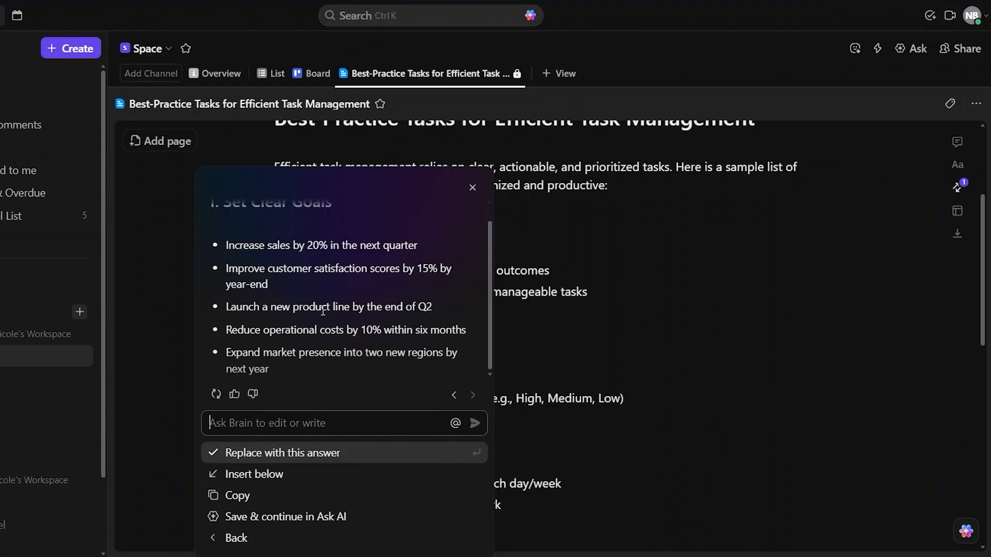
{"action": "scroll", "coordinate": [318, 301], "scroll_direction": "up", "scroll_amount": 1}
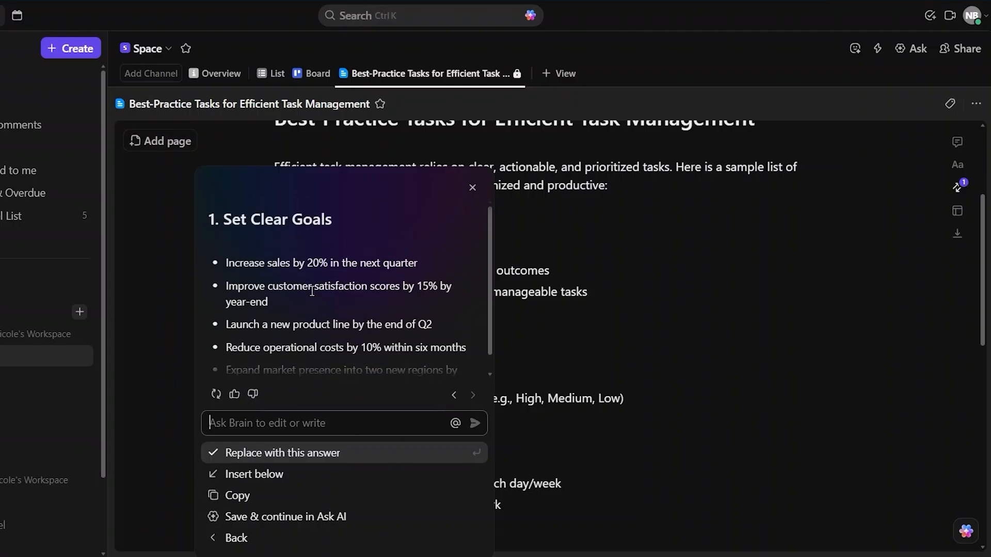
{"action": "scroll", "coordinate": [306, 309], "scroll_direction": "down", "scroll_amount": 1}
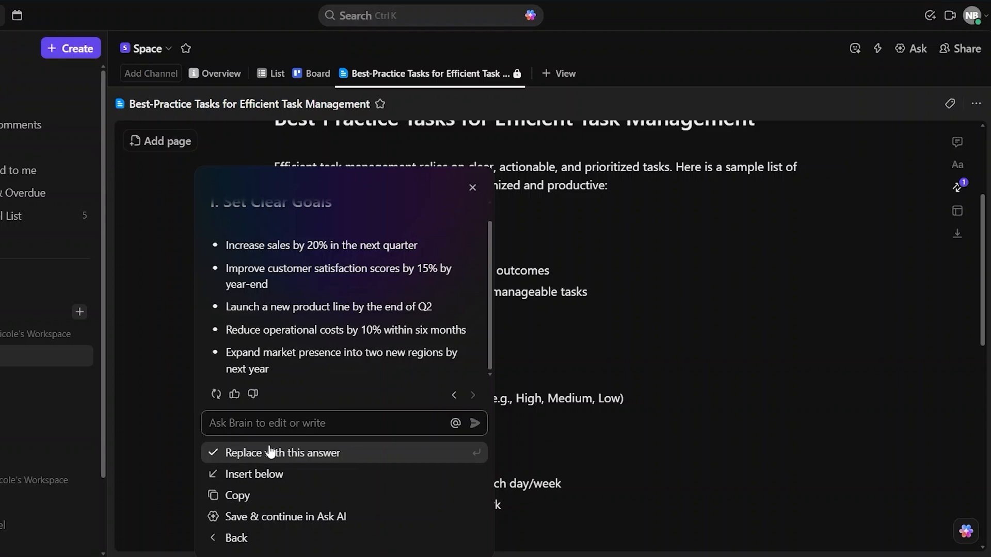
{"action": "scroll", "coordinate": [277, 250], "scroll_direction": "up", "scroll_amount": 1}
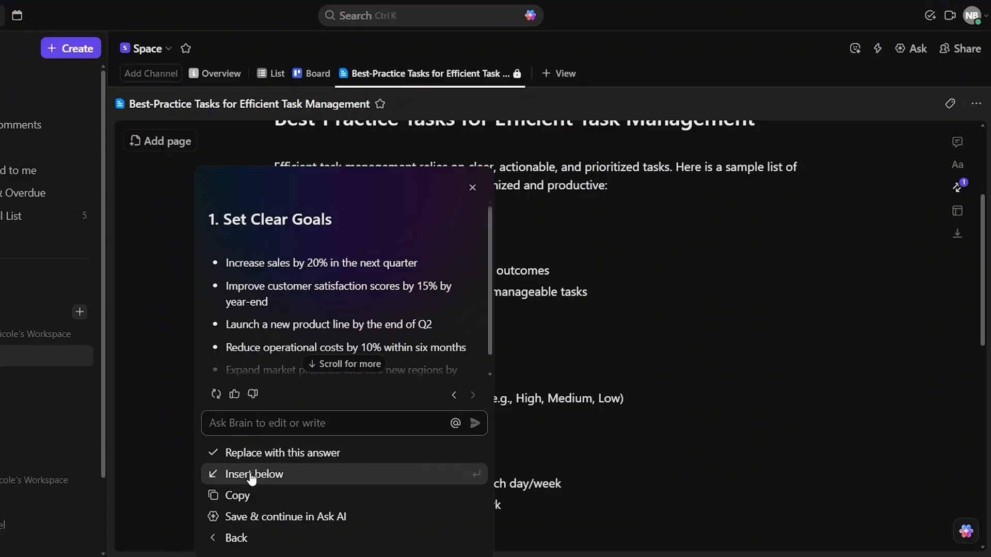
{"action": "left_click", "coordinate": [251, 475]}
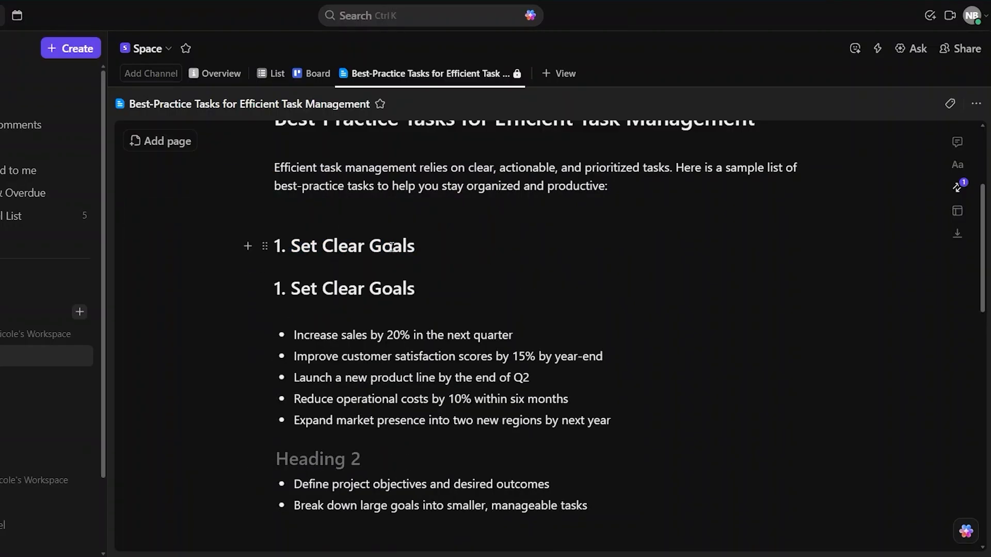
{"action": "scroll", "coordinate": [361, 442], "scroll_direction": "down", "scroll_amount": 1}
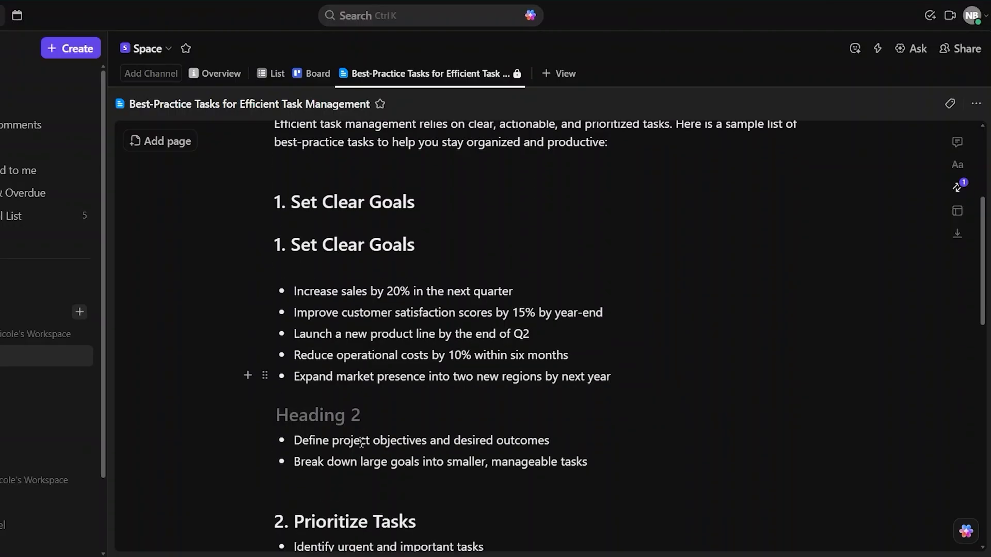
{"action": "scroll", "coordinate": [309, 407], "scroll_direction": "down", "scroll_amount": 1}
{"action": "scroll", "coordinate": [351, 303], "scroll_direction": "up", "scroll_amount": 2}
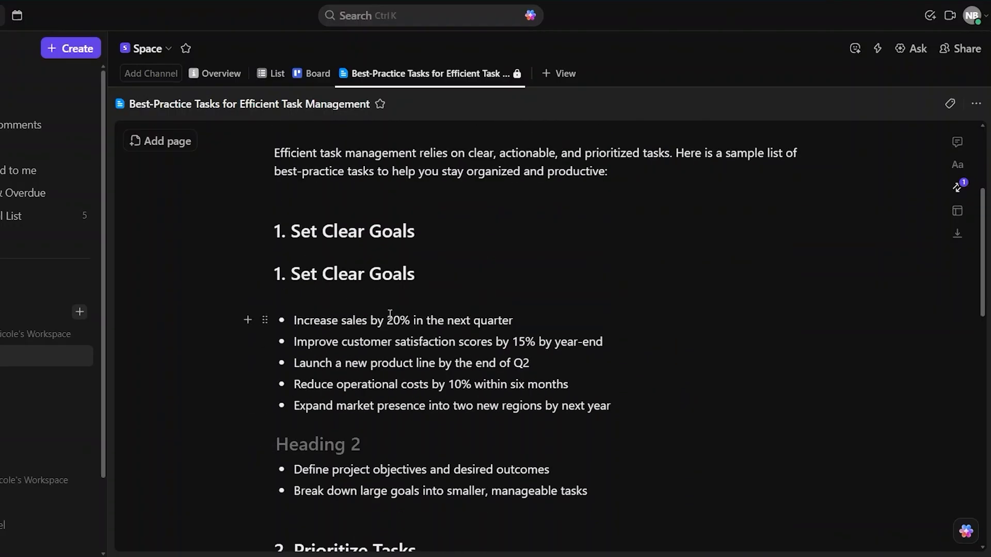
{"action": "scroll", "coordinate": [389, 313], "scroll_direction": "up", "scroll_amount": 1}
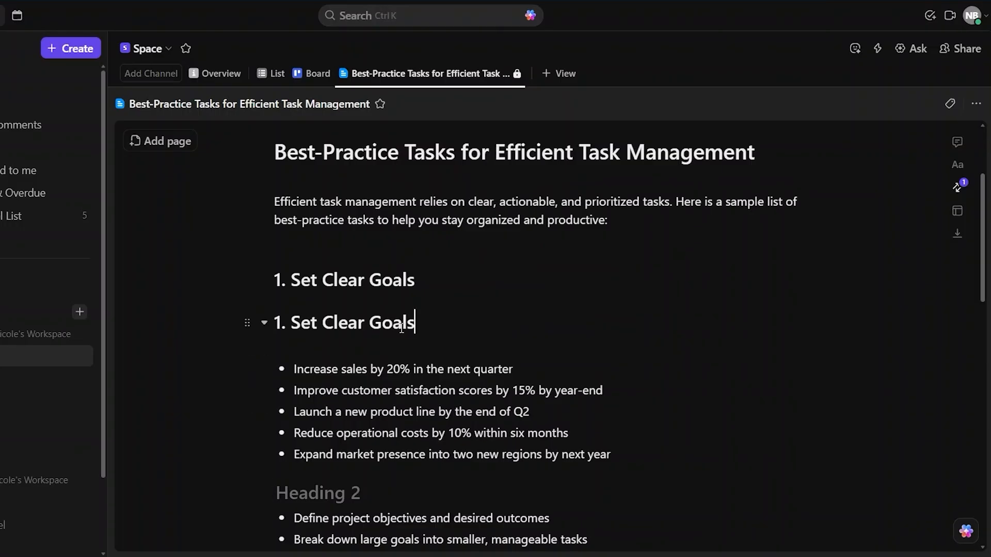
Look through Brain's writing options for the second "Set Clear Goals" heading and have it make the text longer.
{"action": "left_click_drag", "start_coordinate": [401, 329], "coordinate": [287, 334]}
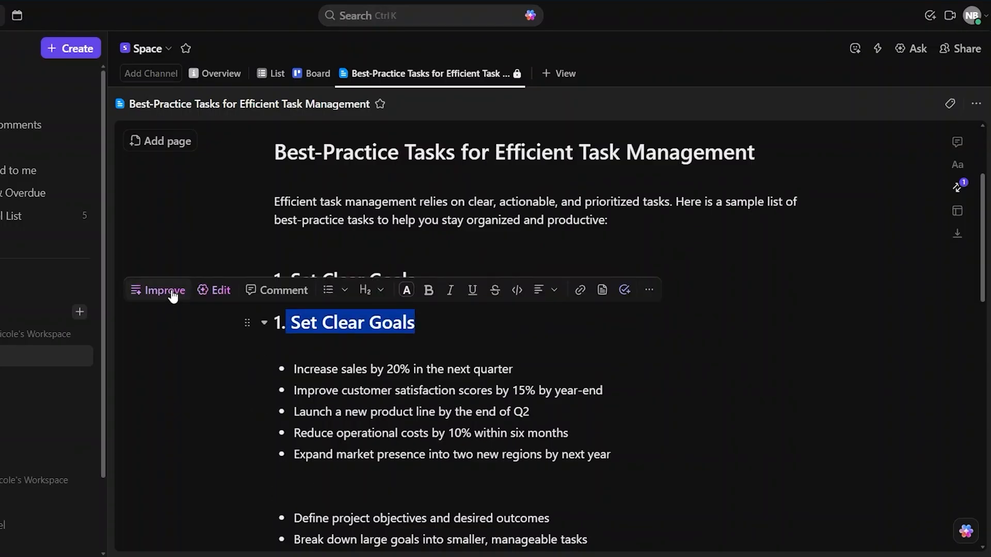
{"action": "left_click", "coordinate": [173, 293]}
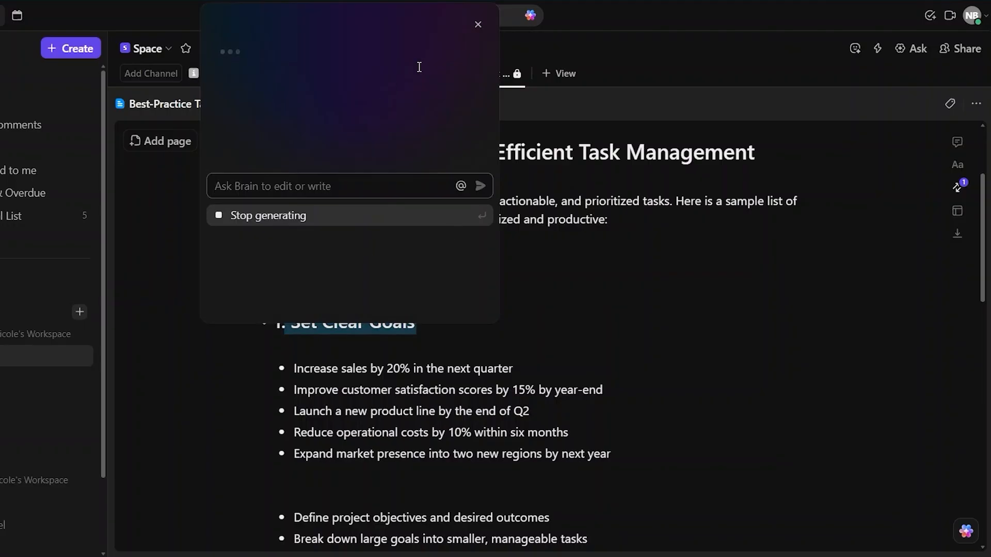
{"action": "left_click", "coordinate": [478, 24]}
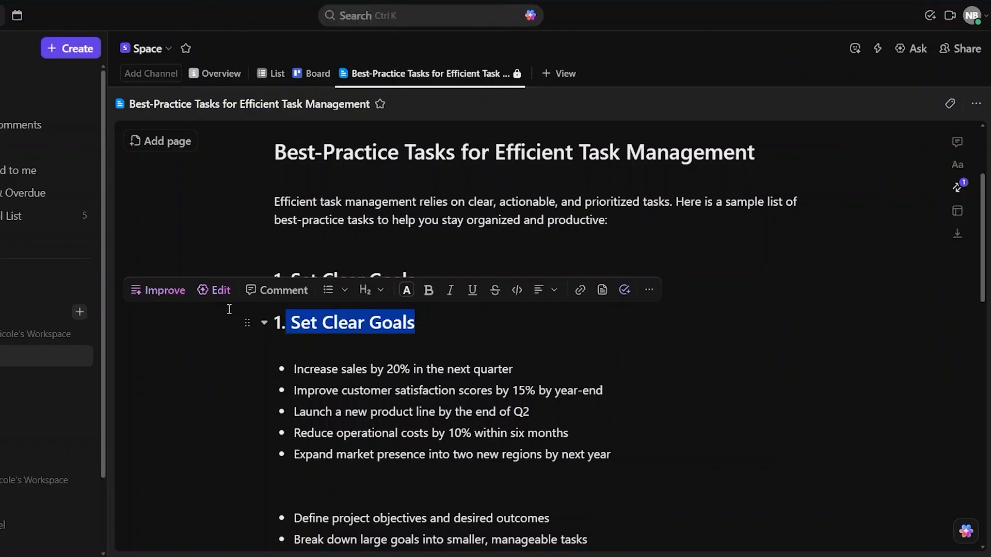
{"action": "left_click", "coordinate": [216, 293]}
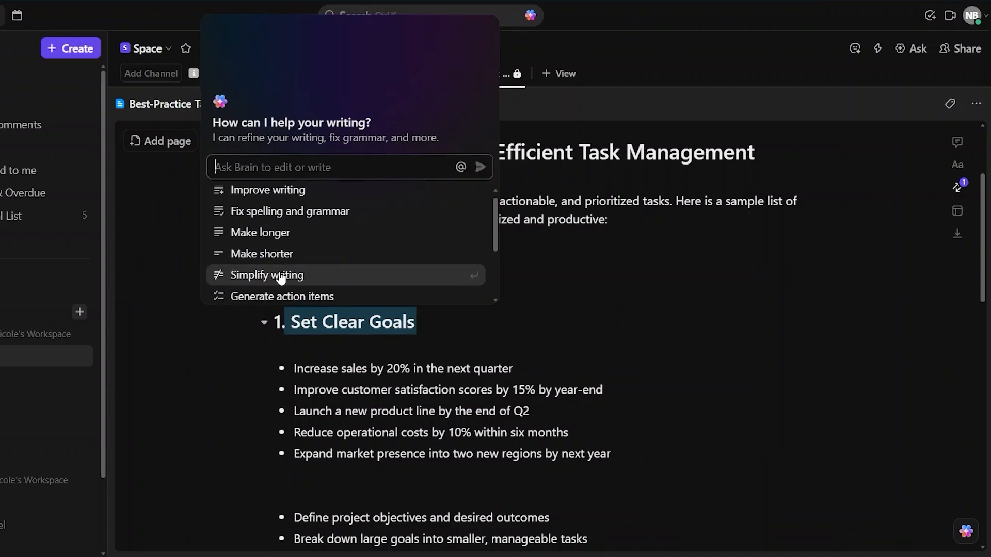
{"action": "scroll", "coordinate": [274, 278], "scroll_direction": "down", "scroll_amount": 3}
{"action": "scroll", "coordinate": [281, 279], "scroll_direction": "down", "scroll_amount": 1}
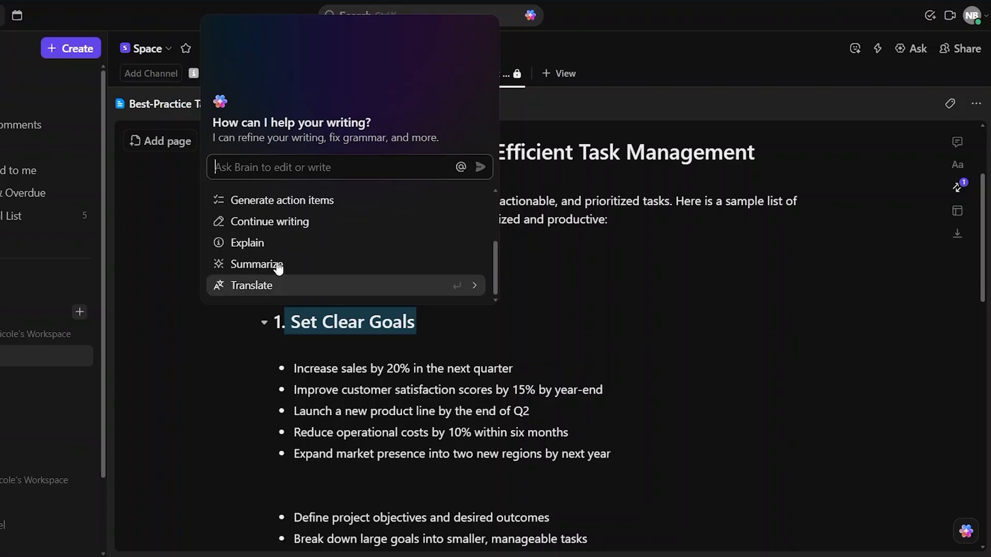
{"action": "scroll", "coordinate": [278, 264], "scroll_direction": "up", "scroll_amount": 3}
{"action": "scroll", "coordinate": [279, 258], "scroll_direction": "up", "scroll_amount": 3}
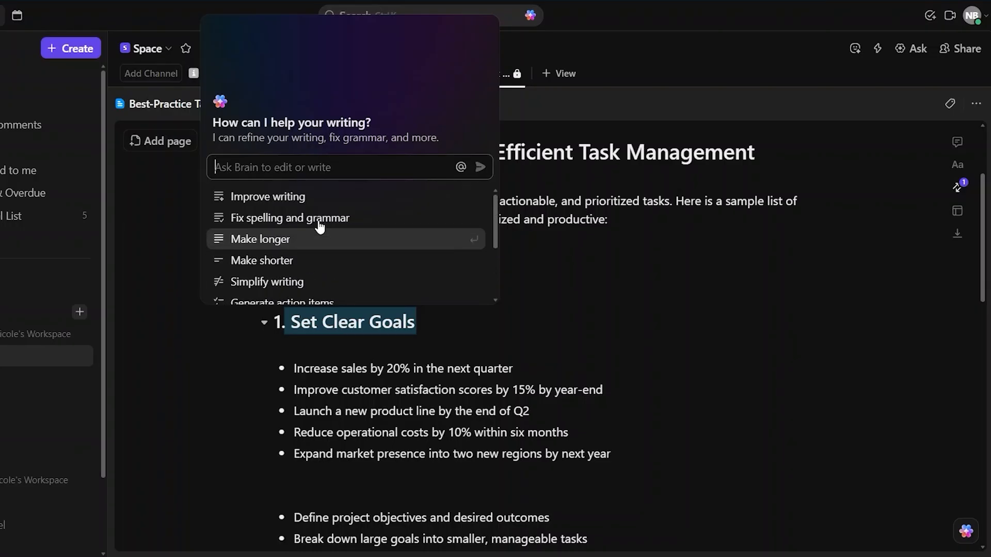
{"action": "left_click", "coordinate": [262, 237]}
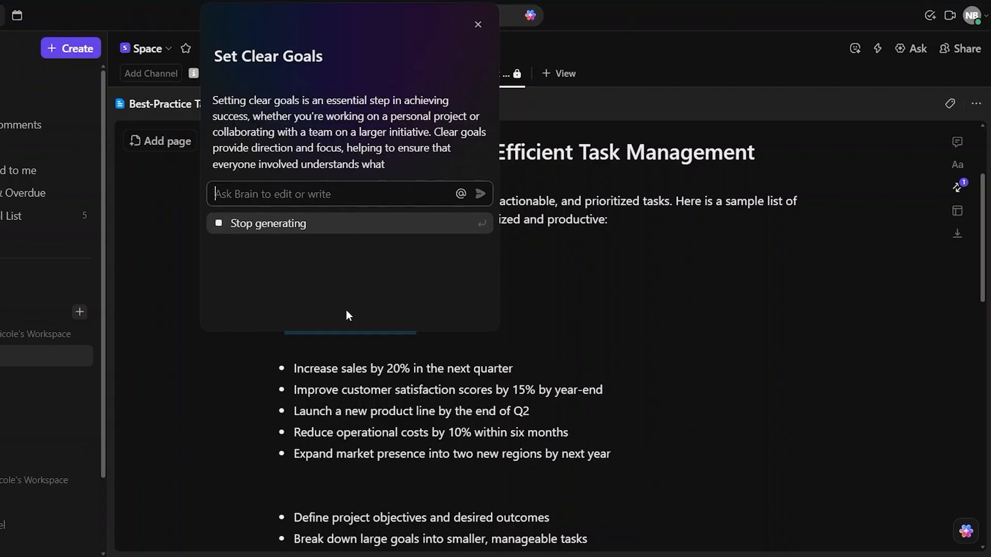
Review Brain's longer text, replace the selected heading with that answer, and read it through in the doc.
{"action": "scroll", "coordinate": [329, 157], "scroll_direction": "down", "scroll_amount": 5}
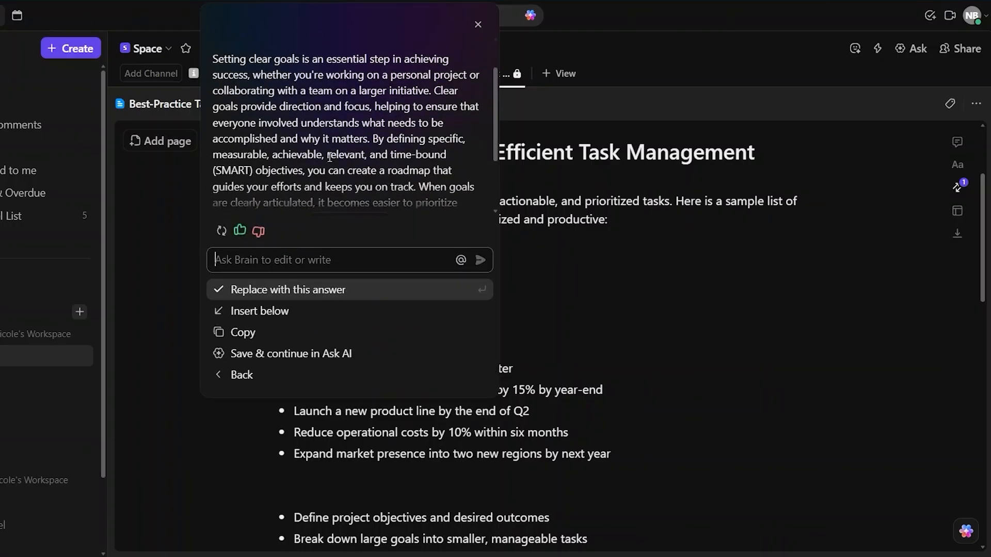
{"action": "scroll", "coordinate": [329, 158], "scroll_direction": "up", "scroll_amount": 5}
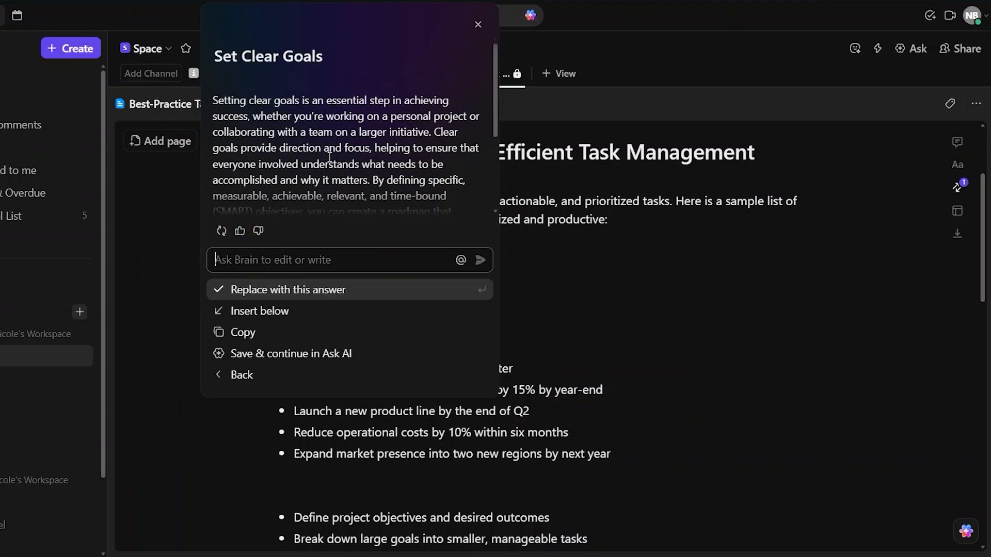
{"action": "left_click", "coordinate": [295, 292]}
{"action": "scroll", "coordinate": [432, 369], "scroll_direction": "down", "scroll_amount": 3}
{"action": "scroll", "coordinate": [432, 370], "scroll_direction": "down", "scroll_amount": 2}
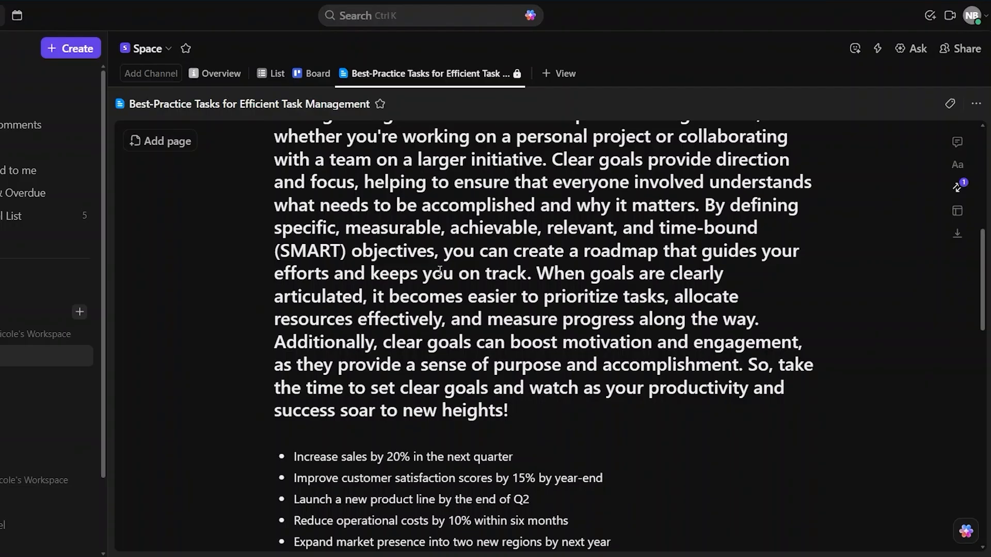
{"action": "scroll", "coordinate": [439, 271], "scroll_direction": "up", "scroll_amount": 4}
{"action": "scroll", "coordinate": [440, 271], "scroll_direction": "down", "scroll_amount": 4}
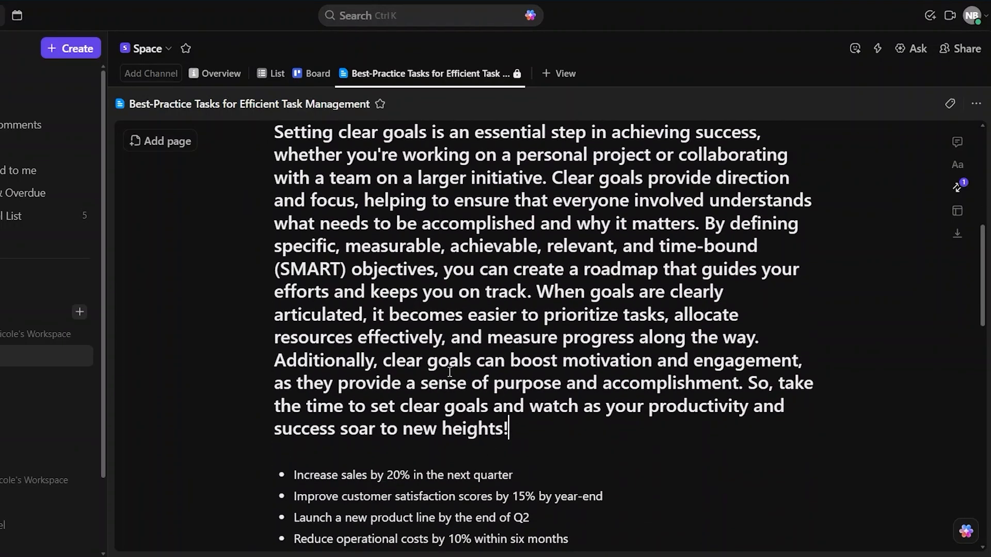
Turn the "1.Set Clear Goals" line in the doc into a task in the Clients list.
{"action": "scroll", "coordinate": [500, 399], "scroll_direction": "up", "scroll_amount": 6}
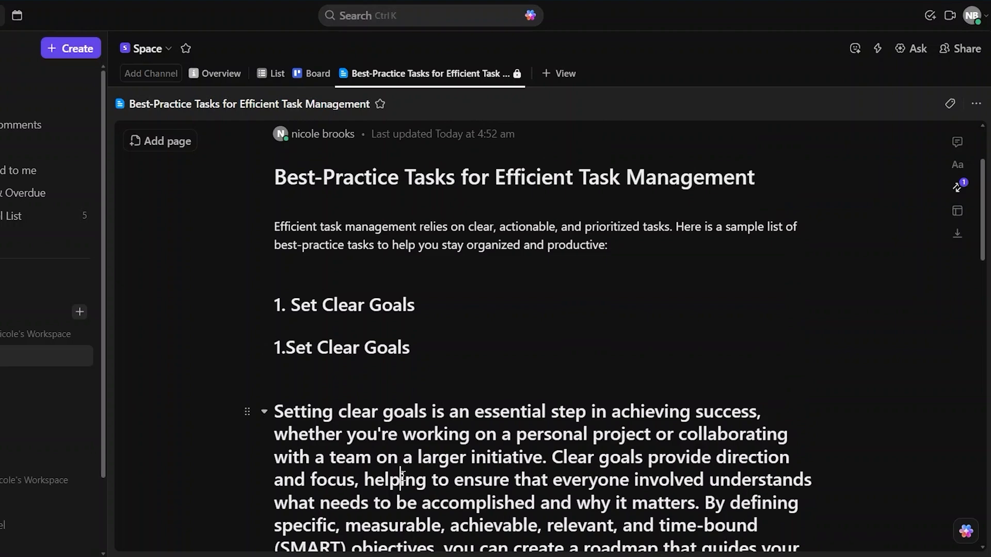
{"action": "scroll", "coordinate": [403, 475], "scroll_direction": "up", "scroll_amount": 3}
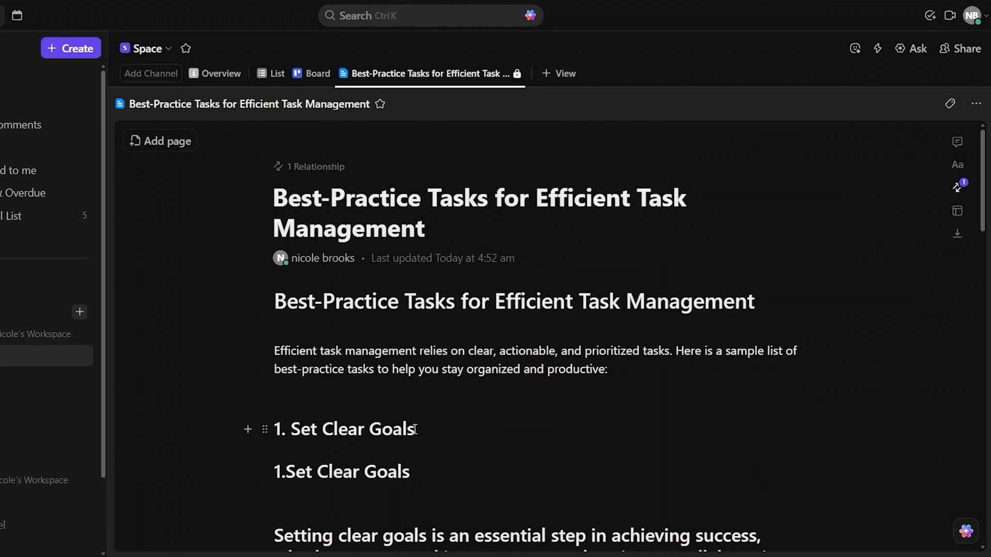
{"action": "left_click_drag", "start_coordinate": [274, 471], "coordinate": [416, 455]}
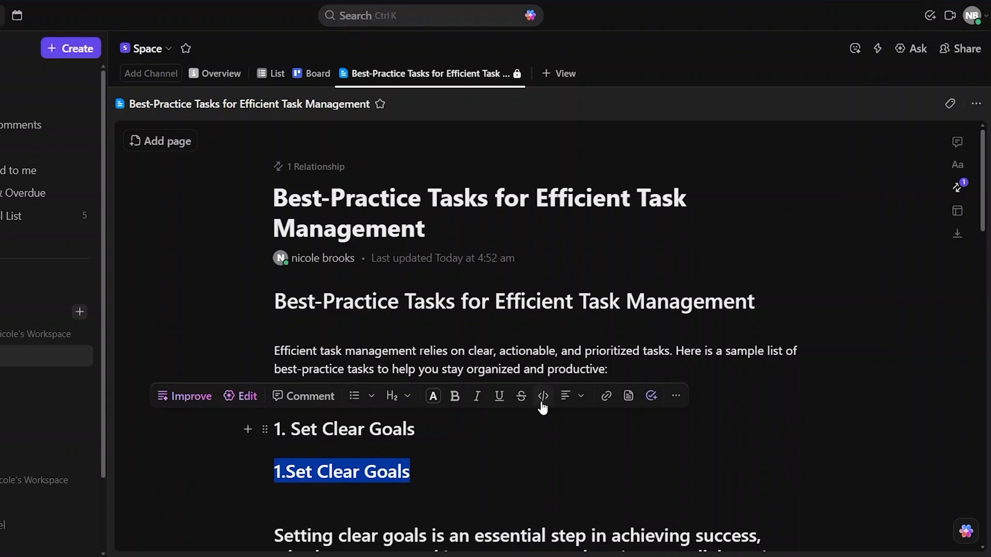
{"action": "left_click", "coordinate": [651, 396]}
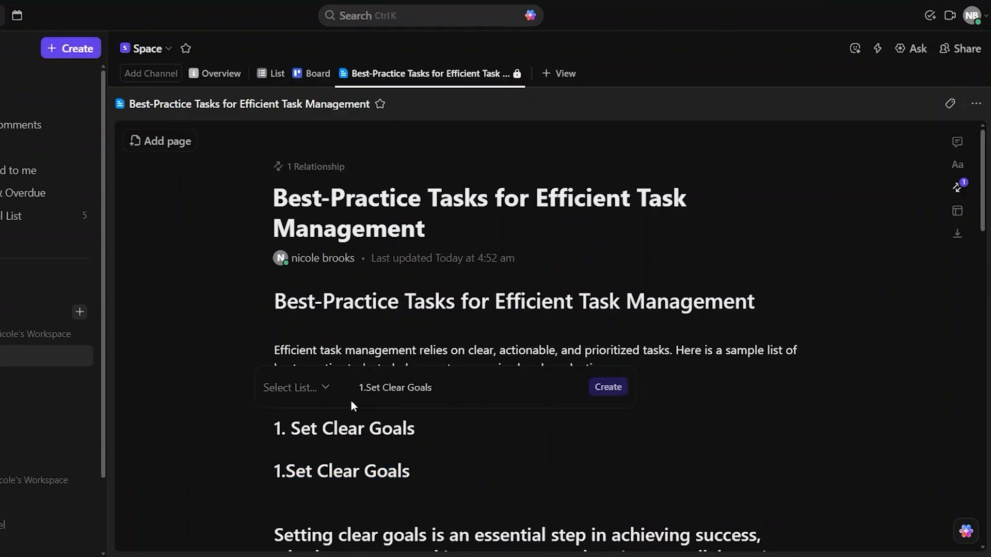
{"action": "left_click", "coordinate": [326, 388]}
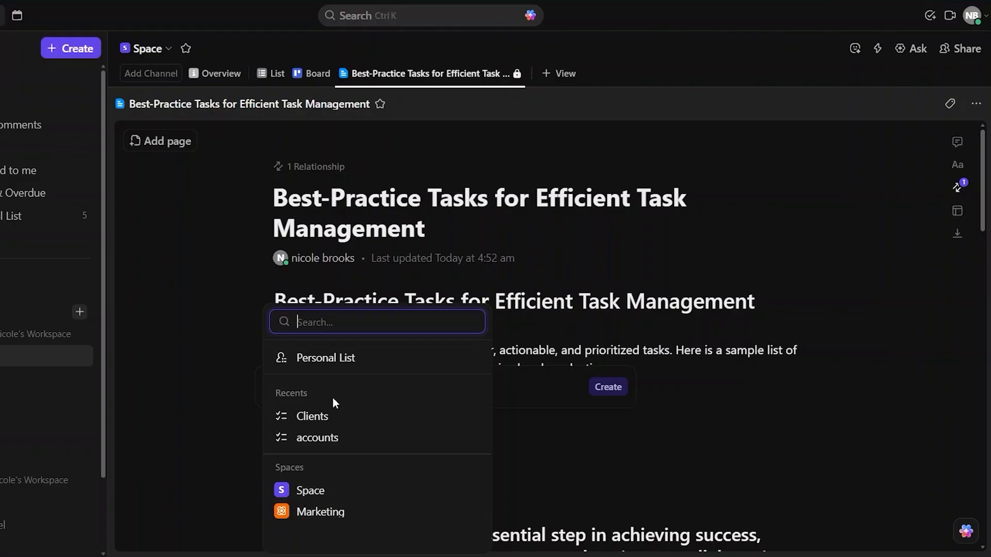
{"action": "left_click", "coordinate": [333, 416]}
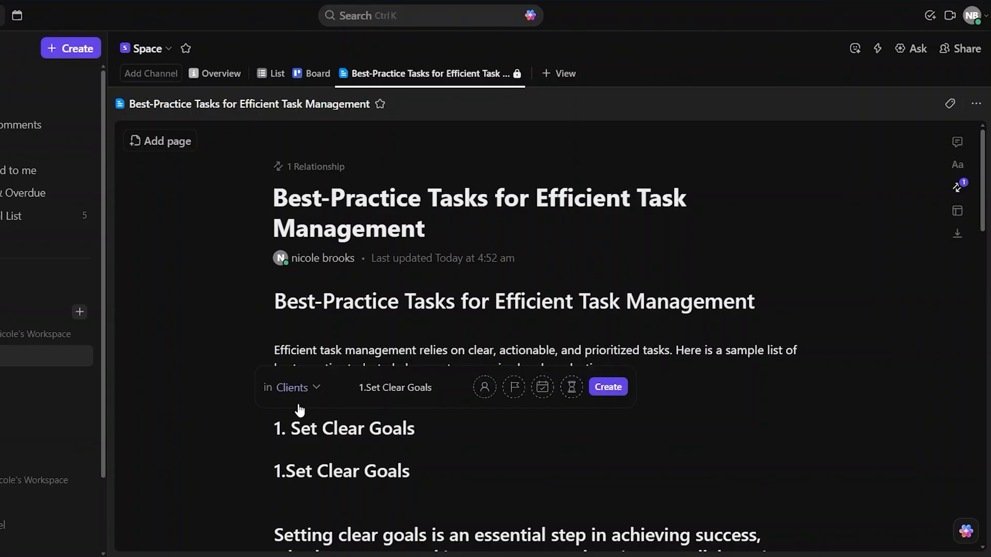
{"action": "left_click", "coordinate": [609, 388]}
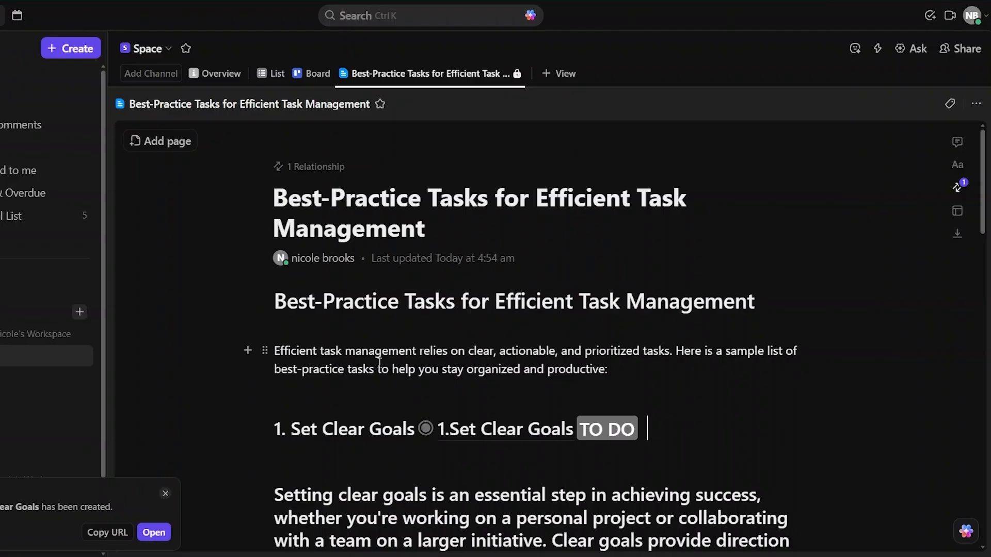
Check the Space's list view, and look for the new "1.Set Clear Goals" task under Clients in the Marketing space.
{"action": "left_click", "coordinate": [277, 74]}
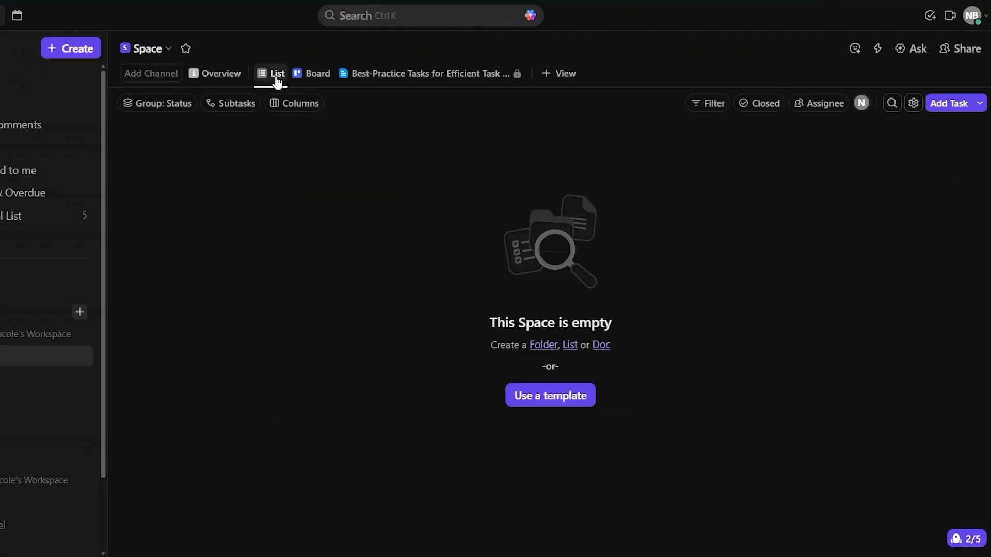
{"action": "left_click", "coordinate": [166, 50]}
{"action": "left_click", "coordinate": [5, 378]}
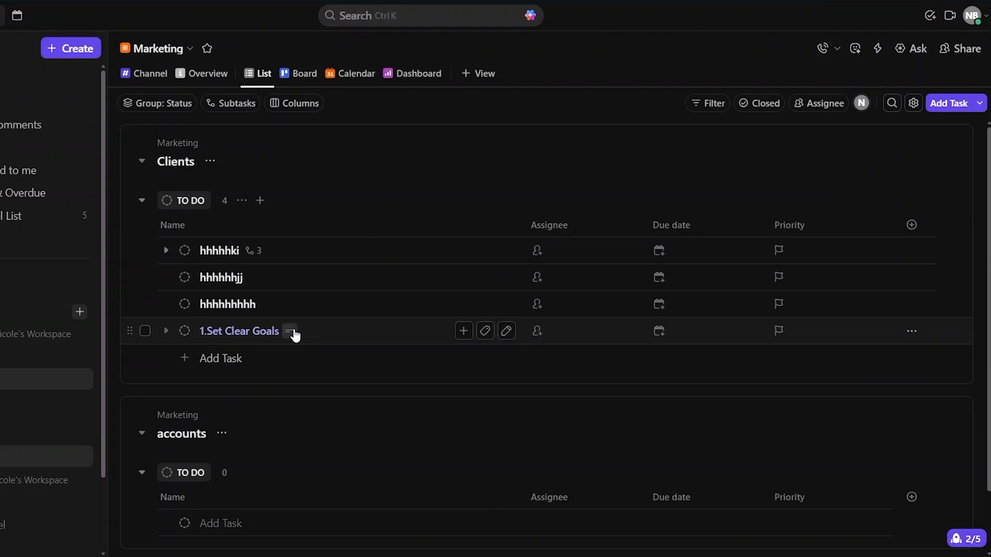
{"action": "mouse_move", "coordinate": [294, 335]}
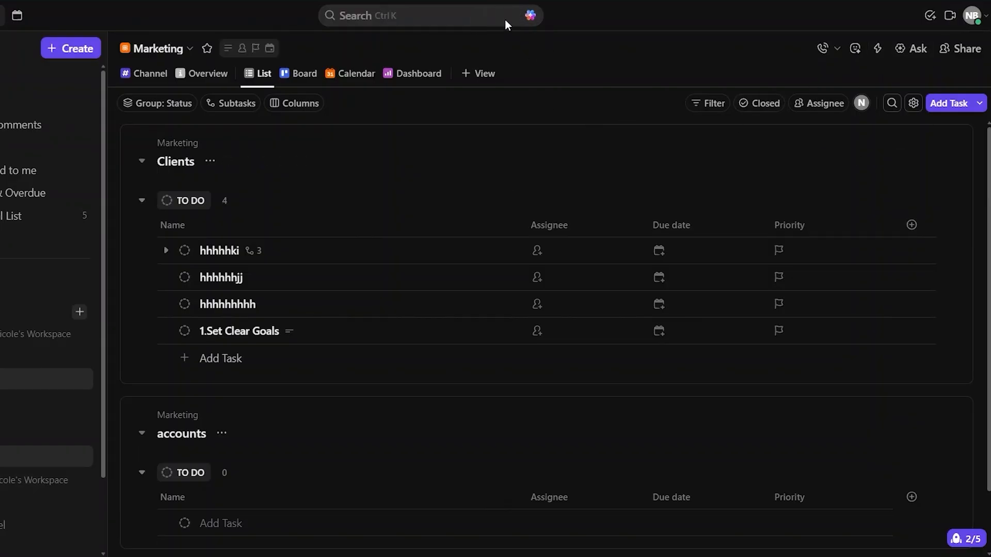
View and close the Brain assistant for the Marketing space, and open the full Brain page with an empty prompt.
{"action": "left_click", "coordinate": [913, 49]}
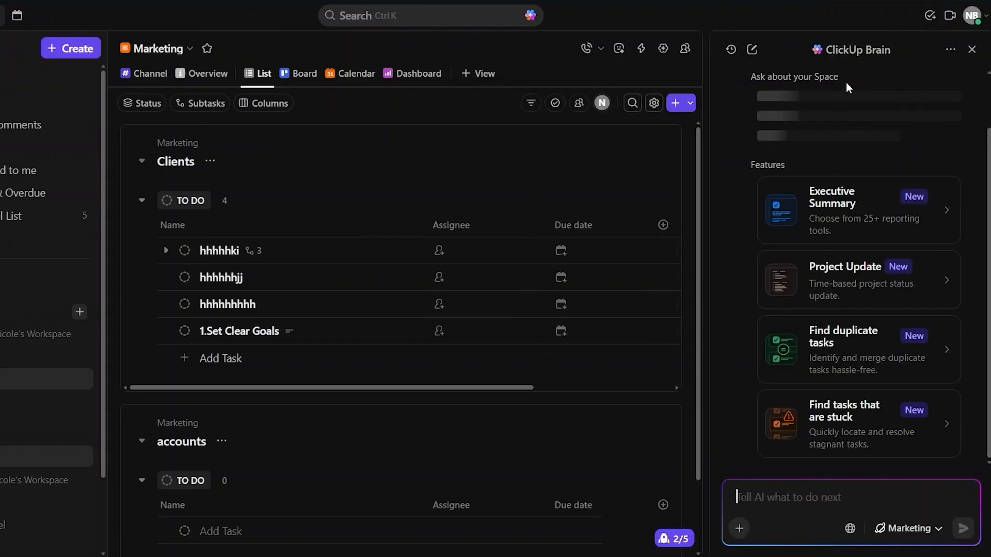
{"action": "left_click", "coordinate": [971, 49]}
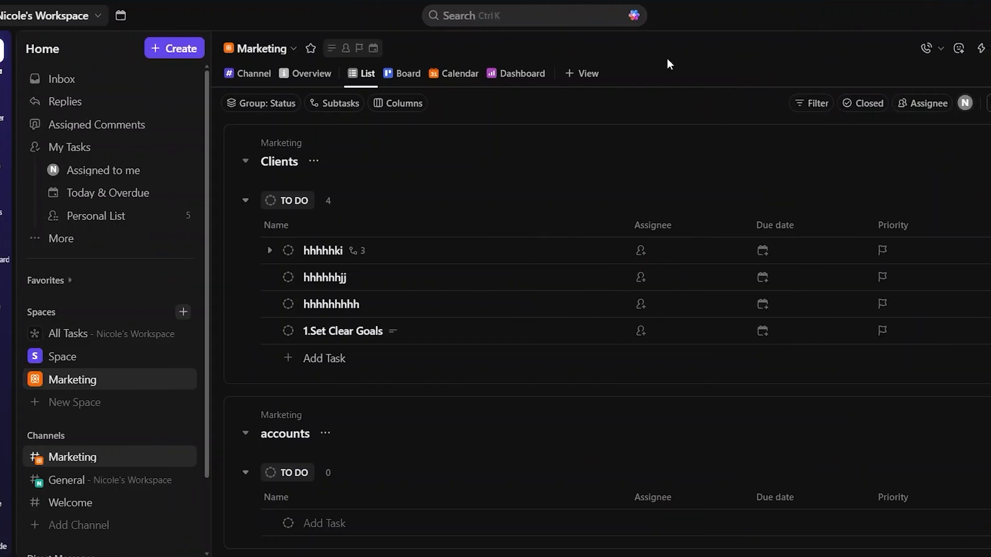
{"action": "mouse_move", "coordinate": [16, 147]}
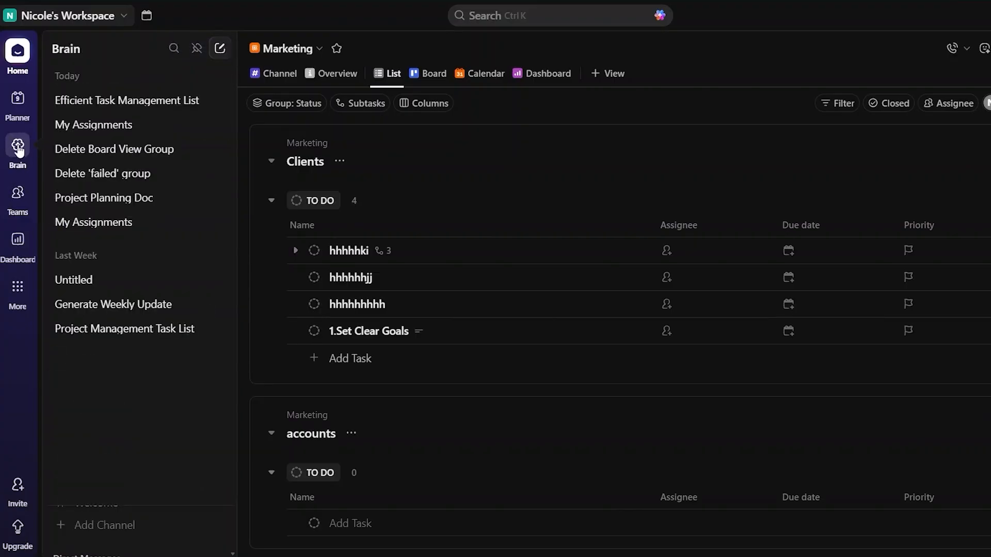
{"action": "left_click", "coordinate": [18, 148]}
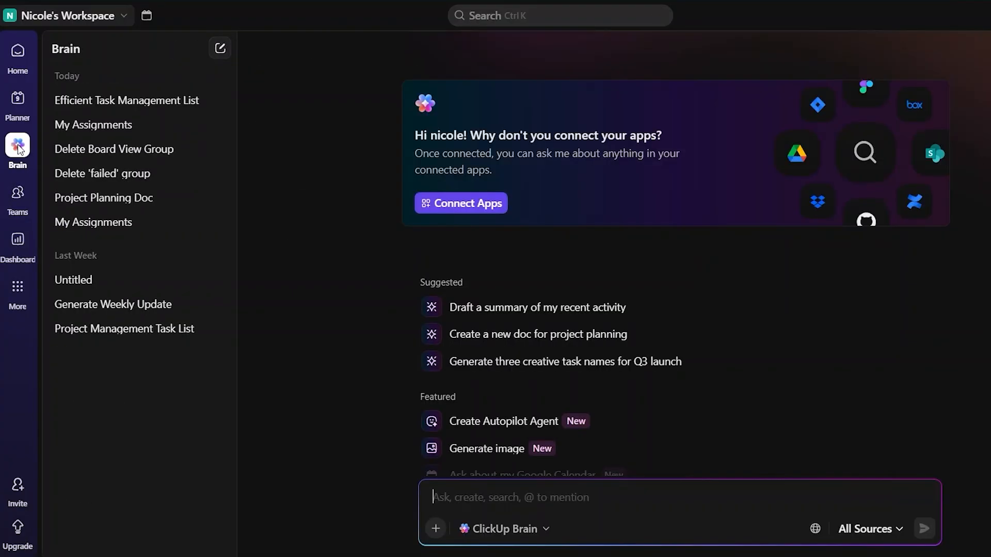
{"action": "type", "text": "12"}
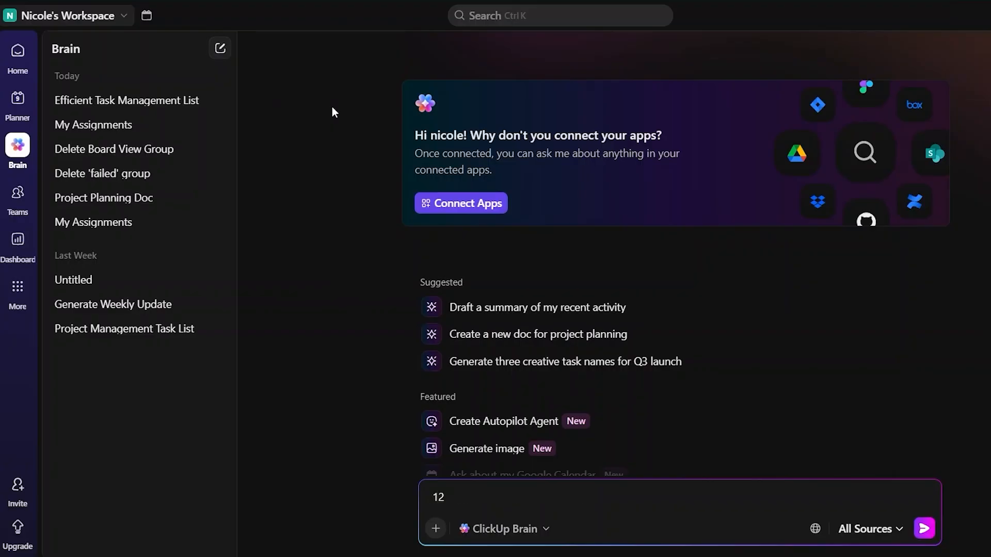
{"action": "key", "text": "BackSpace"}
{"action": "key", "text": "BackSpace"}
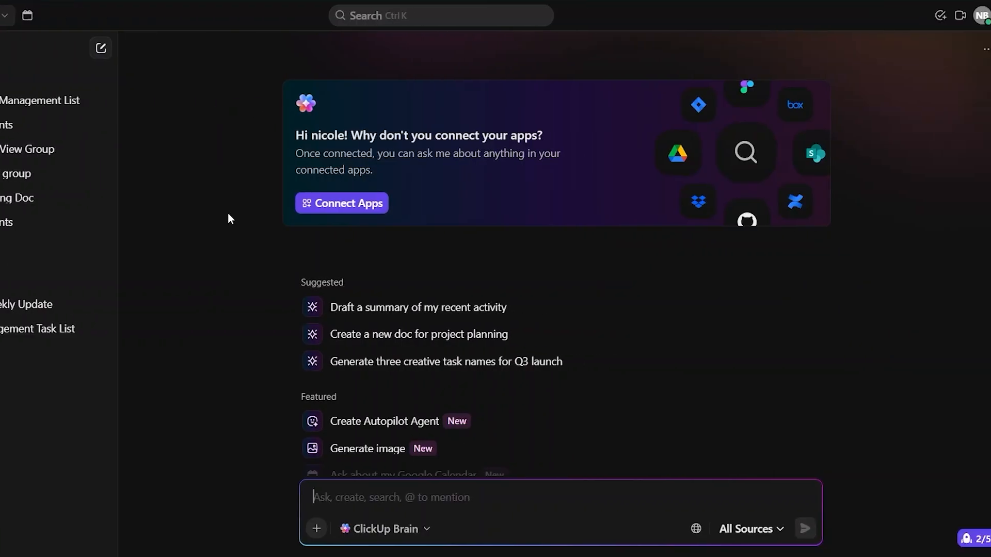
Examine the Brain page's suggested prompts and its featured, search, report, Think & Create and additional tools.
{"action": "scroll", "coordinate": [228, 213], "scroll_direction": "down", "scroll_amount": 1}
{"action": "scroll", "coordinate": [228, 212], "scroll_direction": "up", "scroll_amount": 1}
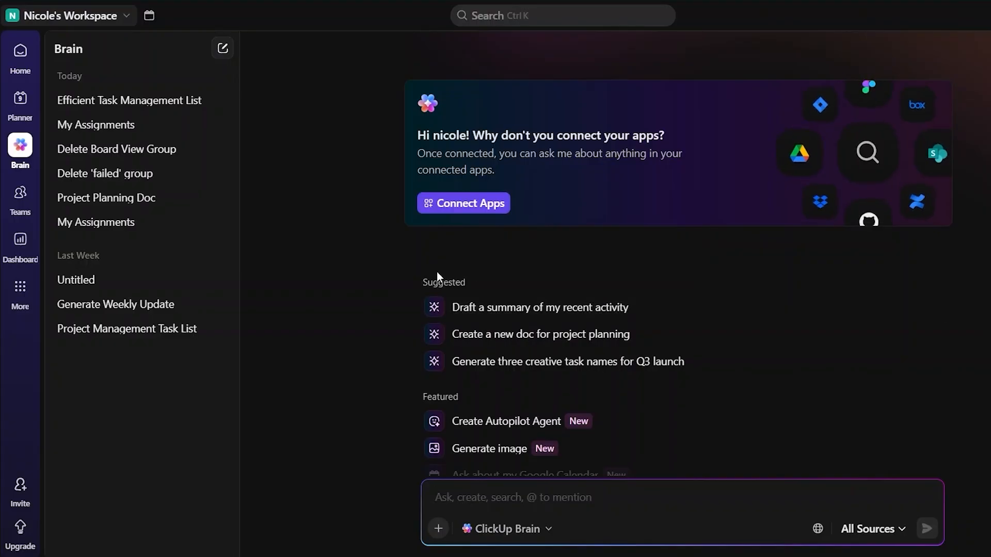
{"action": "scroll", "coordinate": [593, 238], "scroll_direction": "down", "scroll_amount": 1}
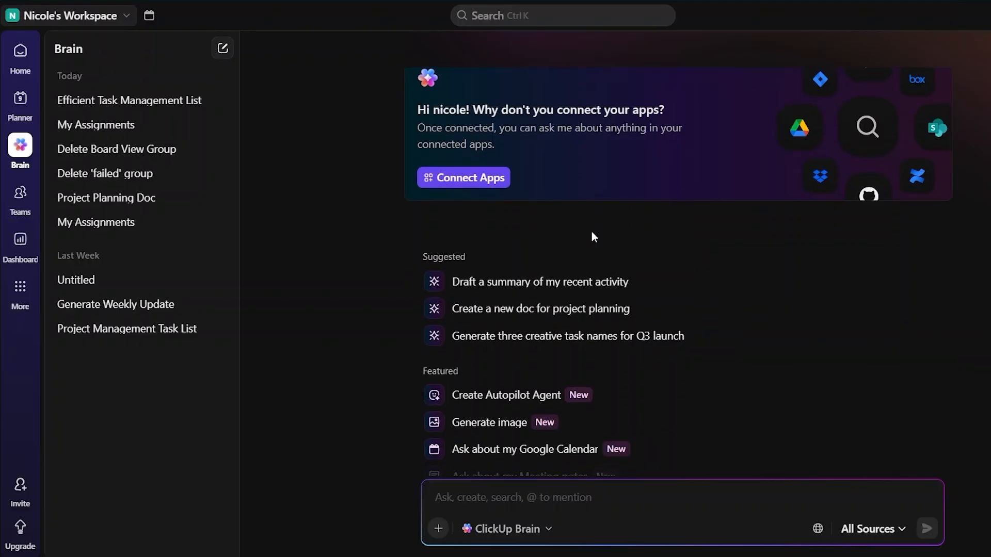
{"action": "scroll", "coordinate": [591, 233], "scroll_direction": "down", "scroll_amount": 4}
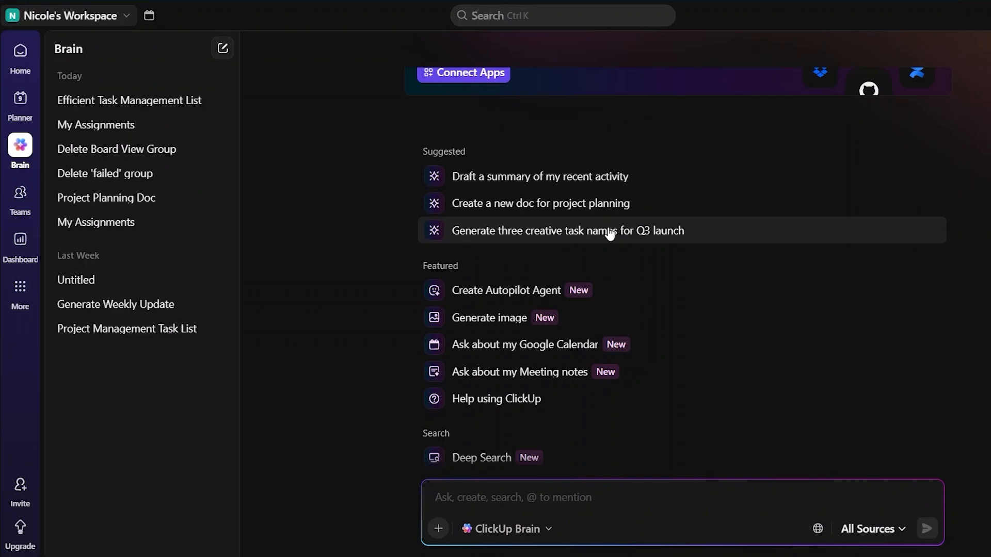
{"action": "scroll", "coordinate": [589, 329], "scroll_direction": "down", "scroll_amount": 2}
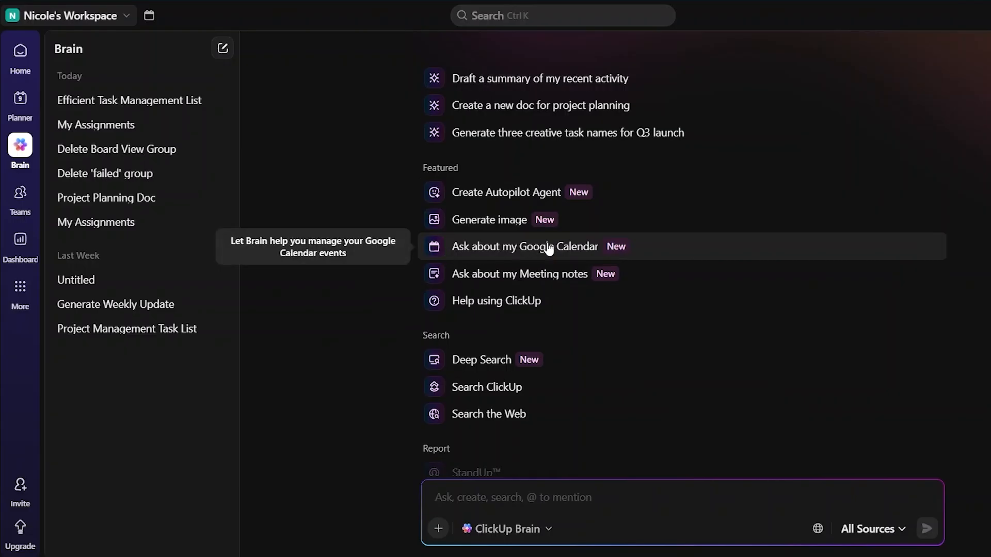
{"action": "scroll", "coordinate": [684, 217], "scroll_direction": "up", "scroll_amount": 5}
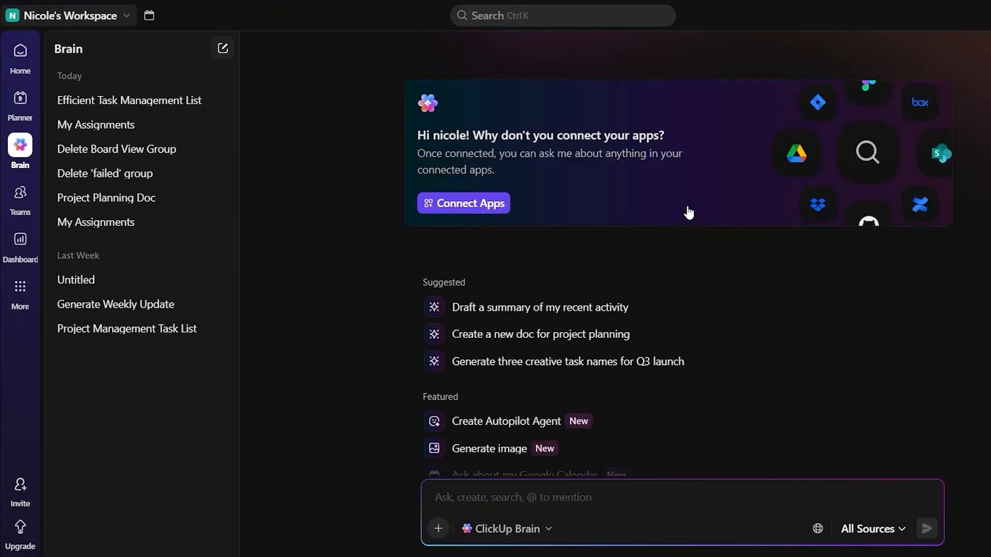
{"action": "scroll", "coordinate": [648, 179], "scroll_direction": "down", "scroll_amount": 5}
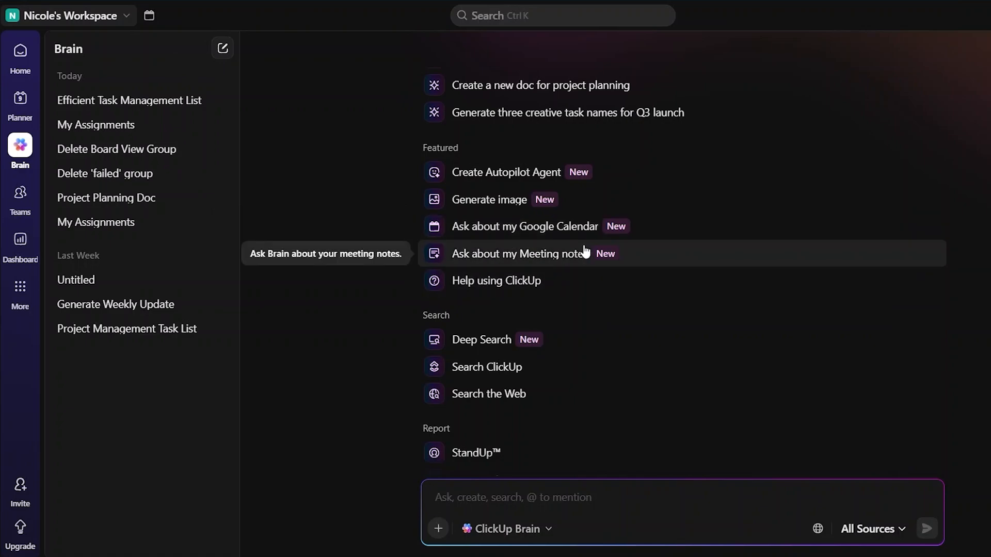
{"action": "scroll", "coordinate": [593, 377], "scroll_direction": "down", "scroll_amount": 1}
{"action": "scroll", "coordinate": [594, 377], "scroll_direction": "down", "scroll_amount": 1}
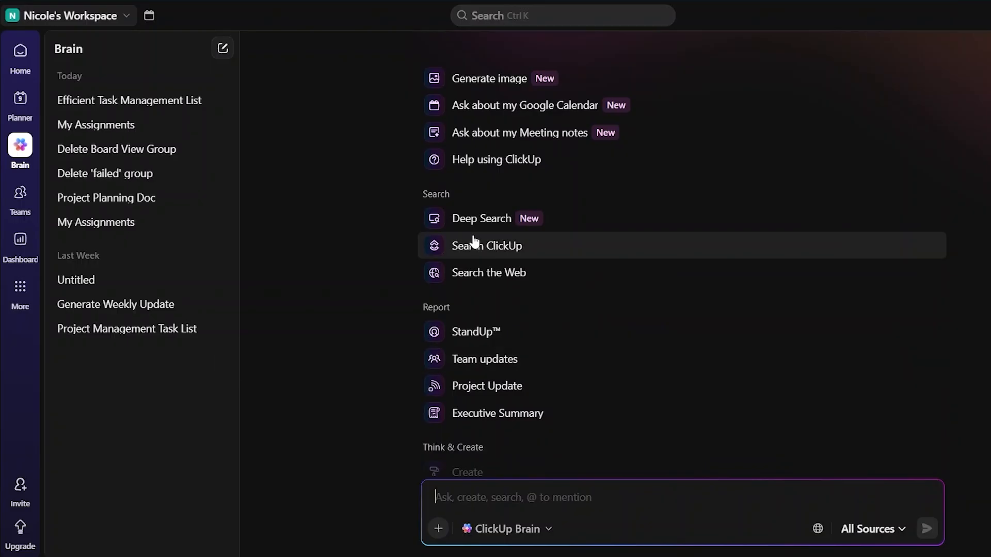
{"action": "scroll", "coordinate": [490, 343], "scroll_direction": "down", "scroll_amount": 1}
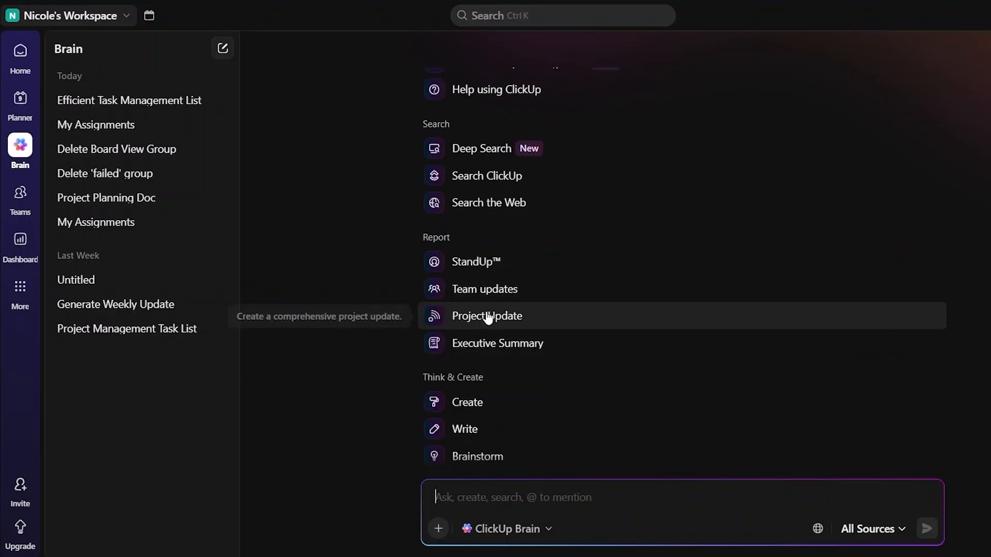
{"action": "scroll", "coordinate": [536, 355], "scroll_direction": "down", "scroll_amount": 3}
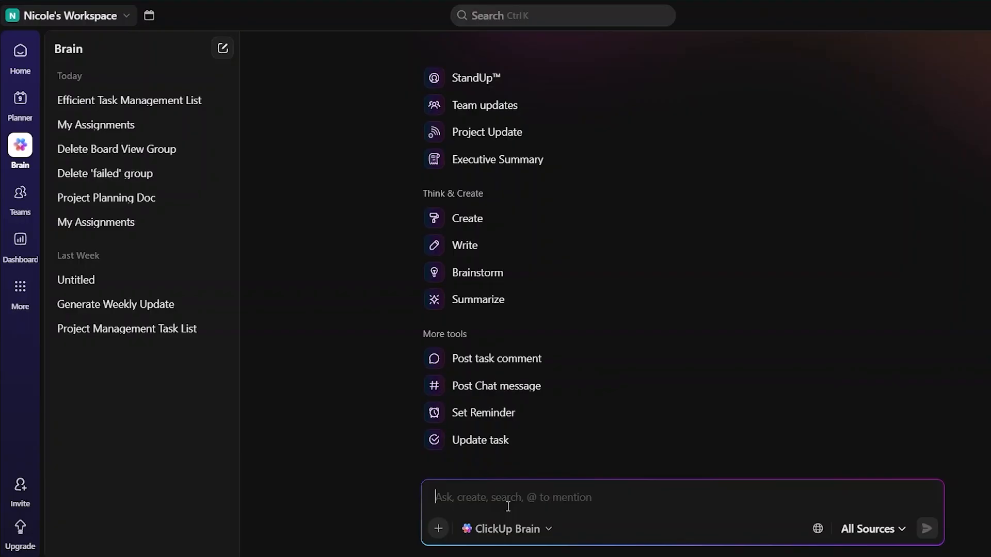
{"action": "scroll", "coordinate": [658, 235], "scroll_direction": "up", "scroll_amount": 10}
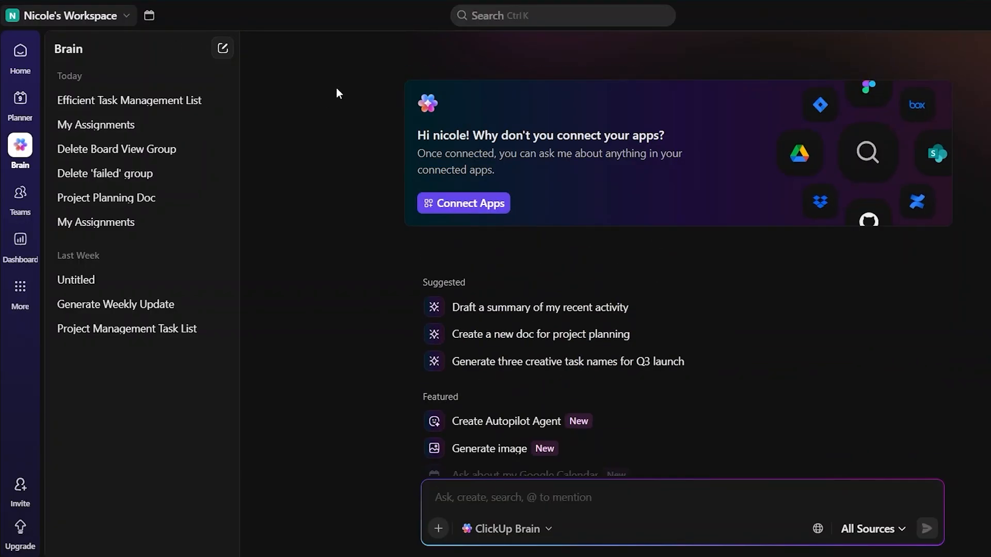
Return to the Marketing space and review its Autopilot Agents, AI Fields and automation options.
{"action": "left_click", "coordinate": [19, 63]}
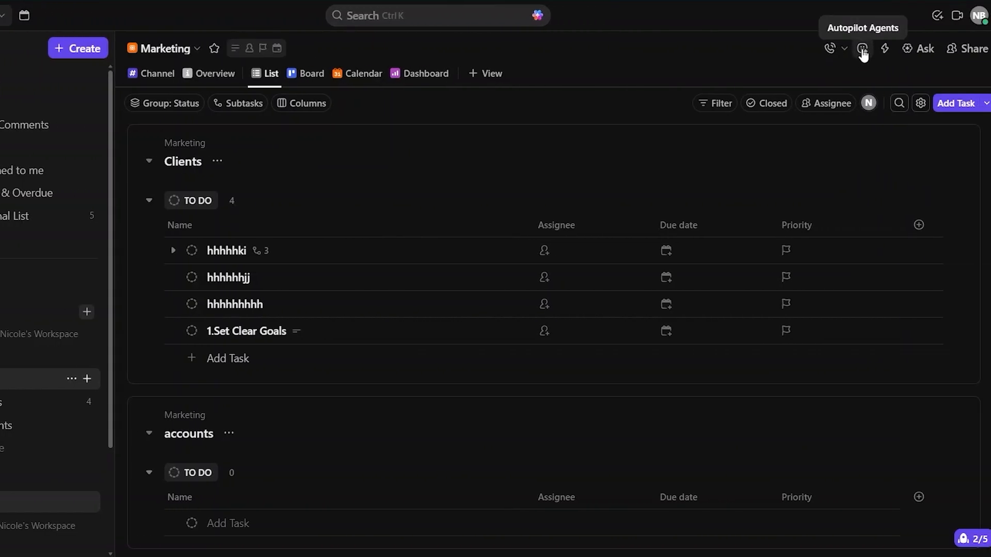
{"action": "left_click", "coordinate": [861, 50]}
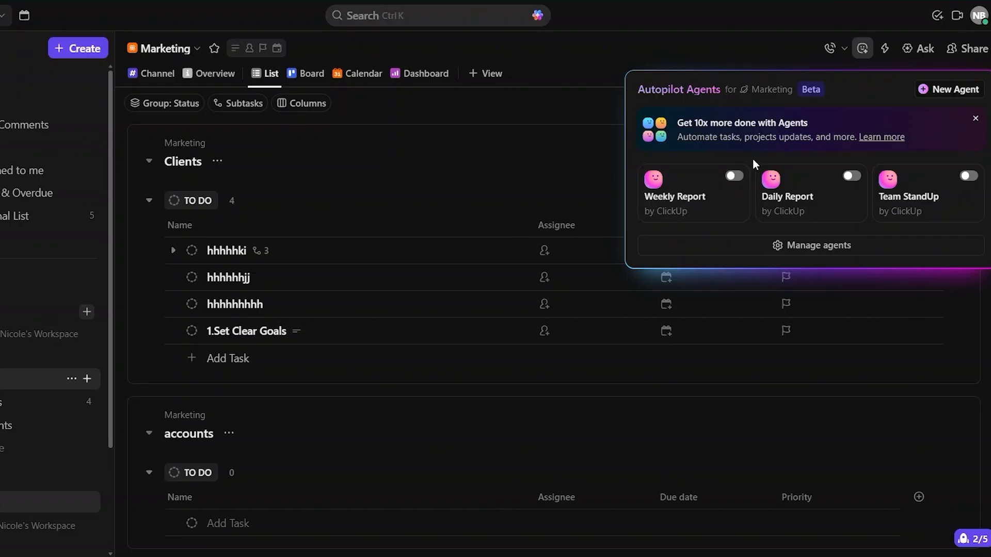
{"action": "left_click", "coordinate": [718, 45]}
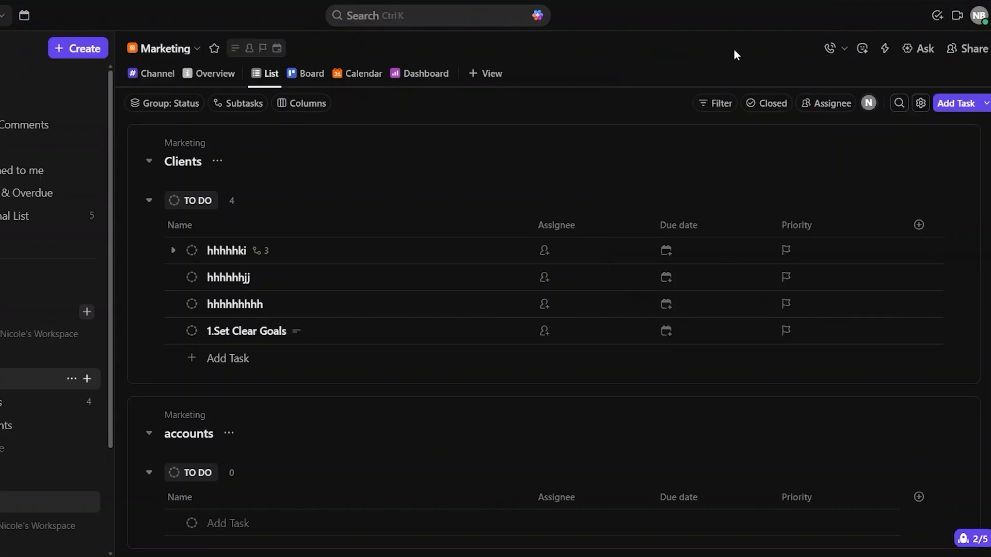
{"action": "left_click", "coordinate": [884, 48]}
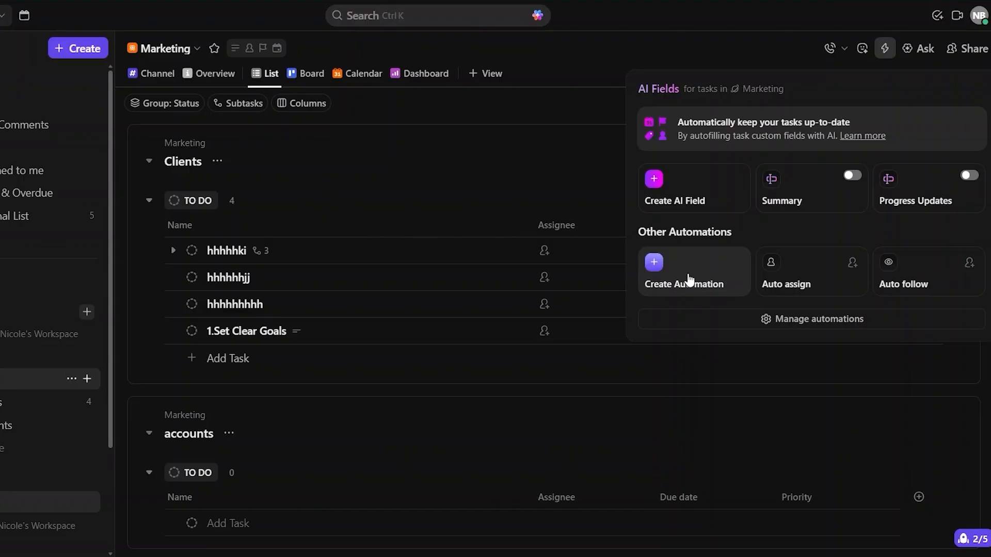
{"action": "left_click", "coordinate": [725, 48]}
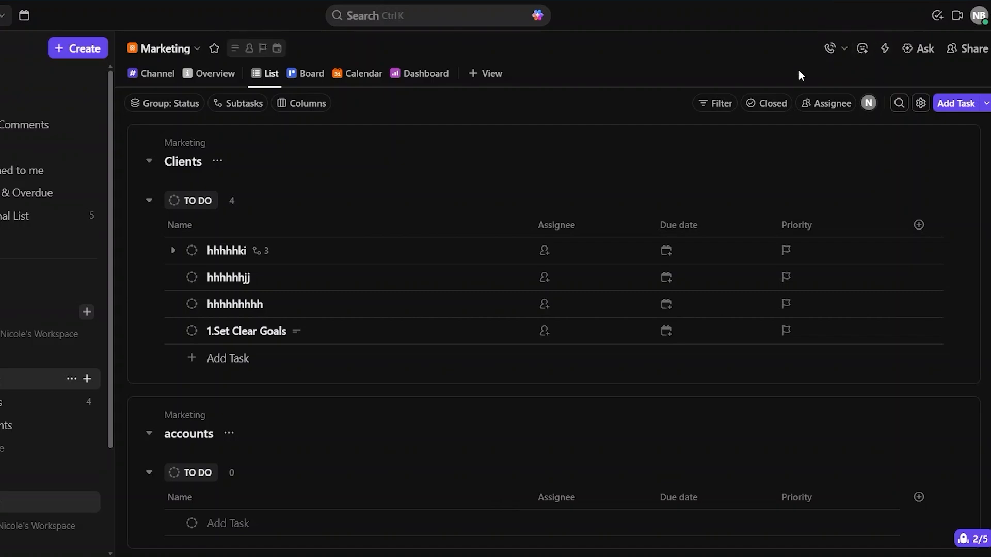
Look at the trigger and action setup for a new Marketing agent, close it unsaved, and review the preset Autopilot Agents again.
{"action": "left_click", "coordinate": [863, 48]}
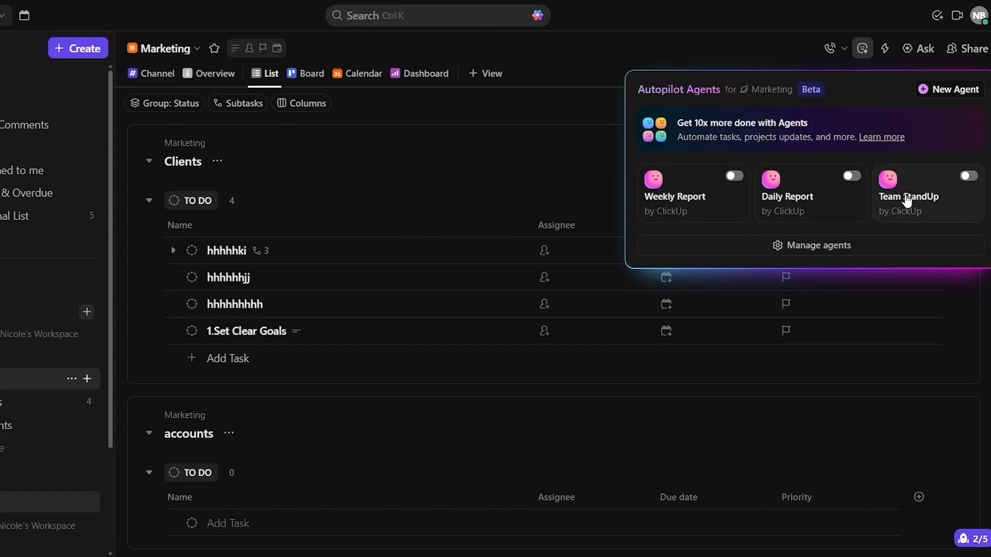
{"action": "left_click", "coordinate": [943, 96]}
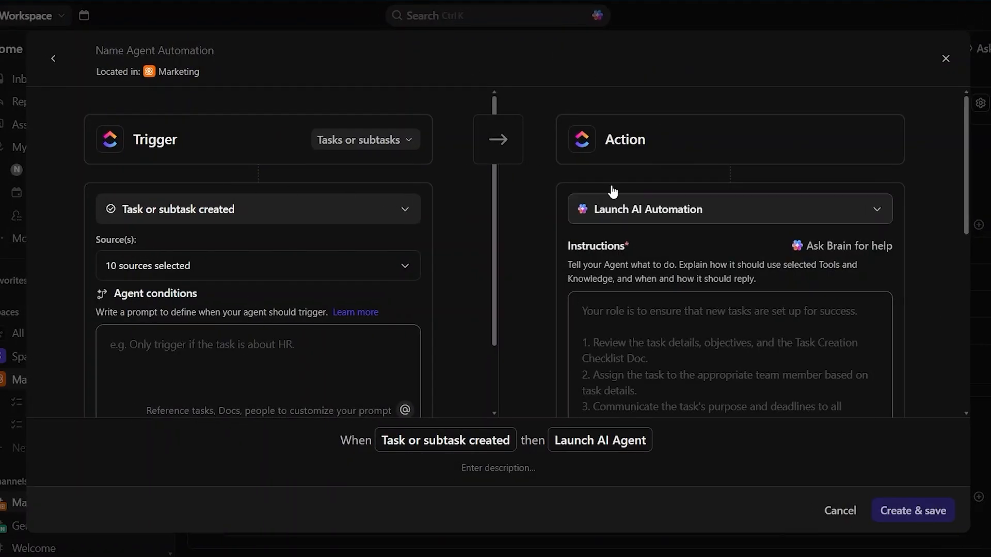
{"action": "left_click", "coordinate": [945, 58]}
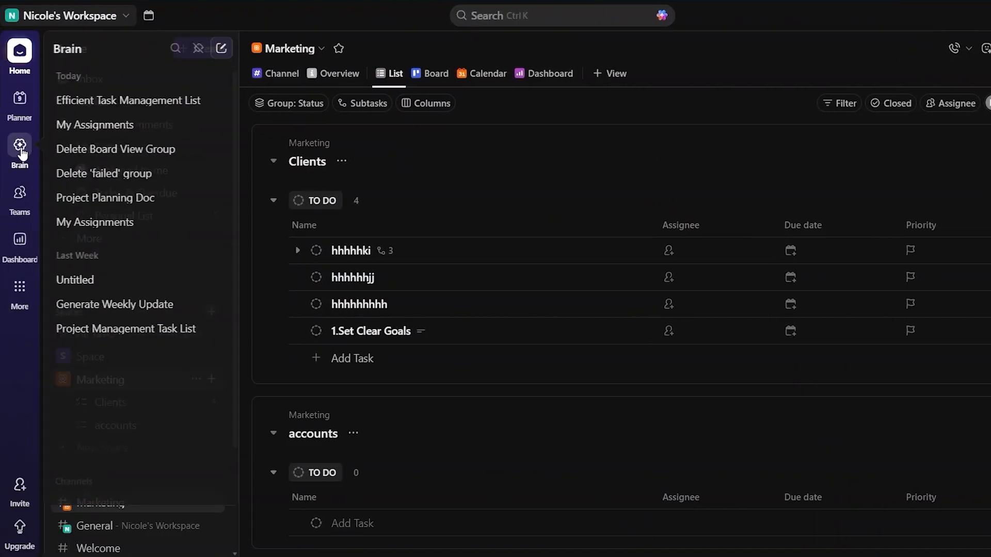
{"action": "left_click", "coordinate": [987, 49]}
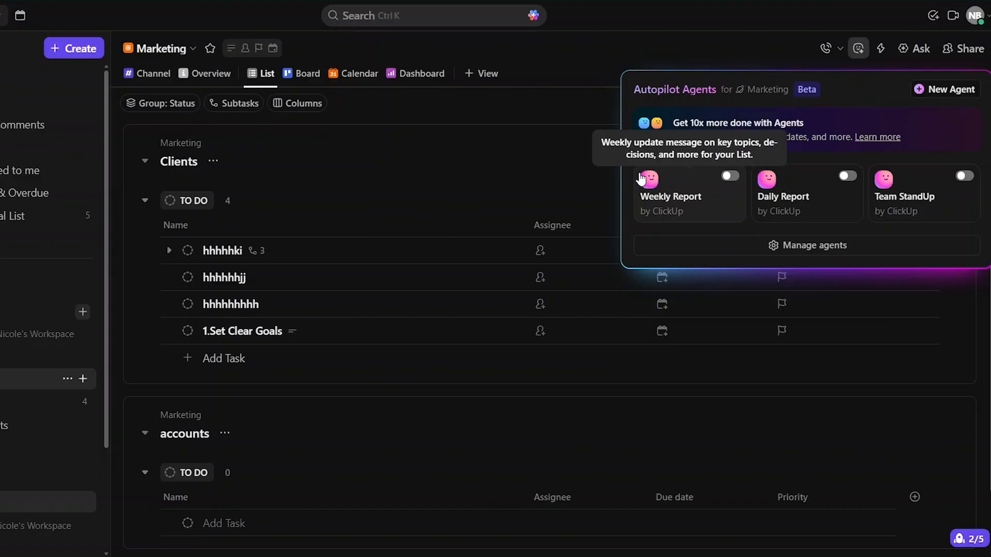
{"action": "left_click", "coordinate": [498, 152]}
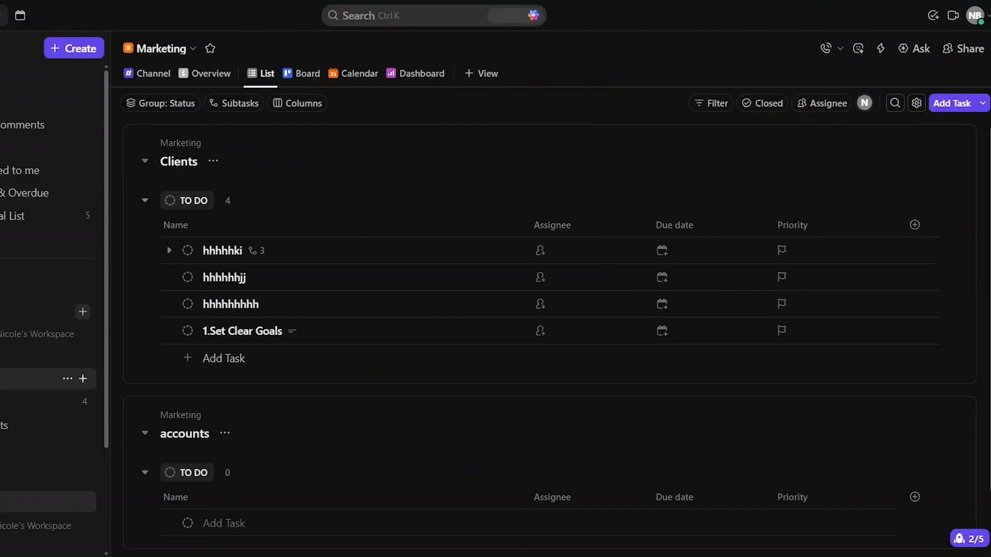